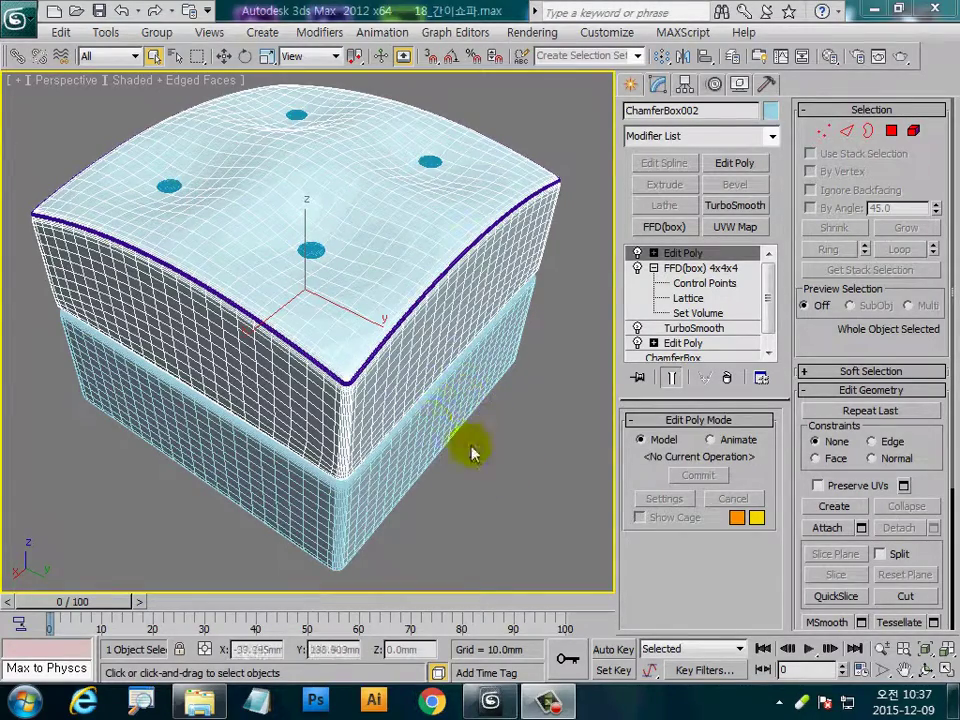
# Orbit the Perspective view to inspect the finished ottoman's base, cushion, piping and buttons
pyautogui.moveTo(429, 456)
pyautogui.keyDown('alt'); pyautogui.mouseDown(button='middle')
pyautogui.moveTo(418, 428)
pyautogui.moveTo(397, 427)
pyautogui.mouseUp(button='middle'); pyautogui.keyUp('alt')
pyautogui.click(397, 427)
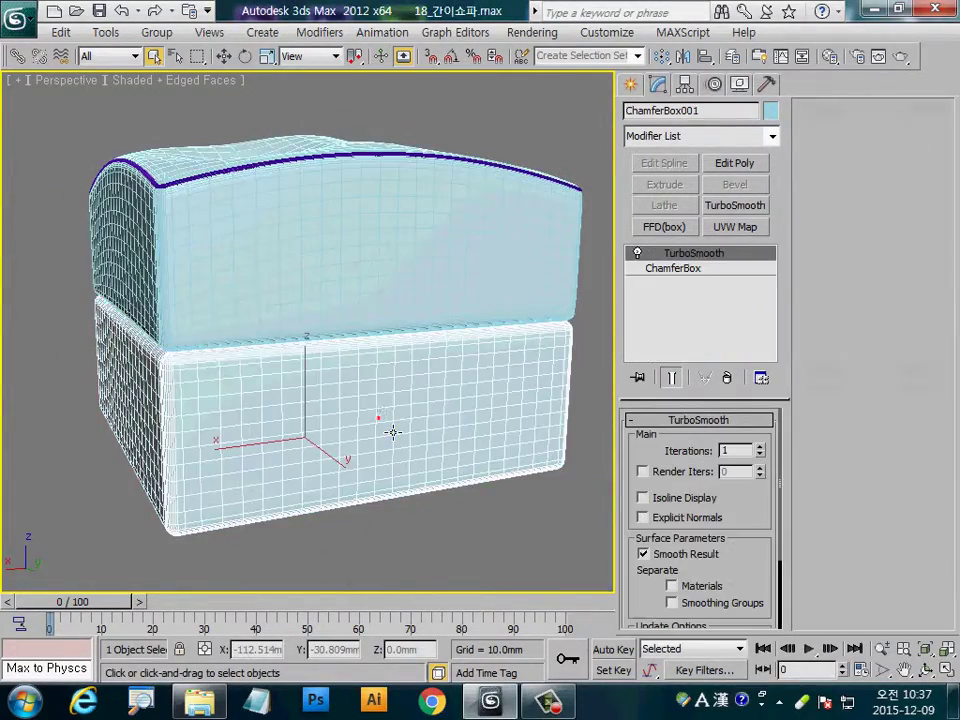
pyautogui.keyDown('alt'); pyautogui.moveTo(295, 490); pyautogui.dragTo(332, 493, button='middle'); pyautogui.keyUp('alt')
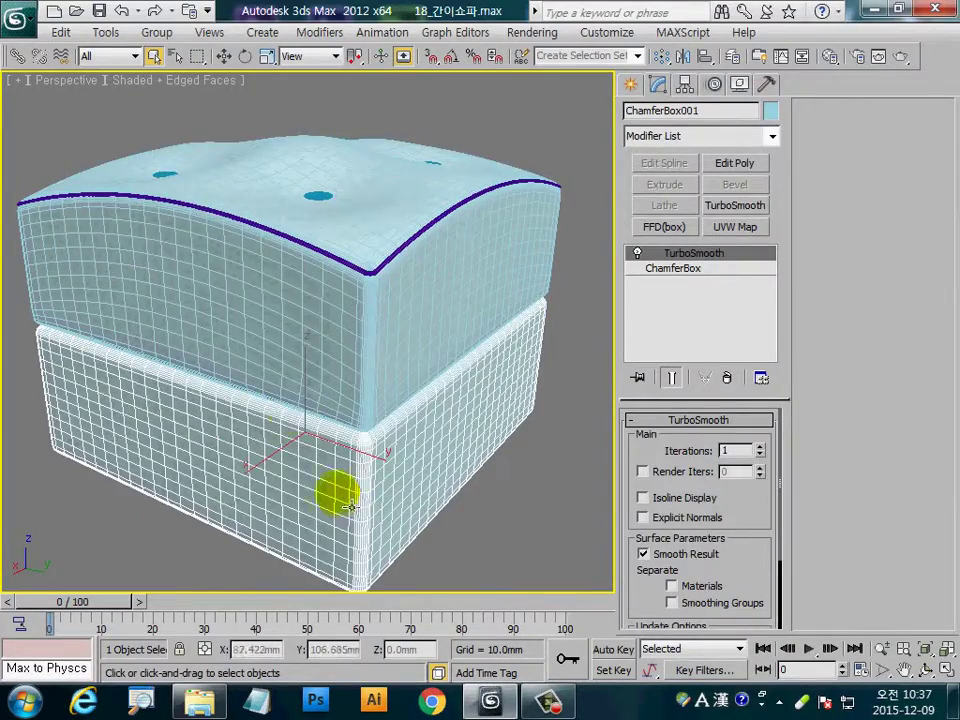
pyautogui.click(253, 371)
pyautogui.keyDown('alt'); pyautogui.moveTo(463, 411); pyautogui.dragTo(465, 476, button='middle'); pyautogui.keyUp('alt')
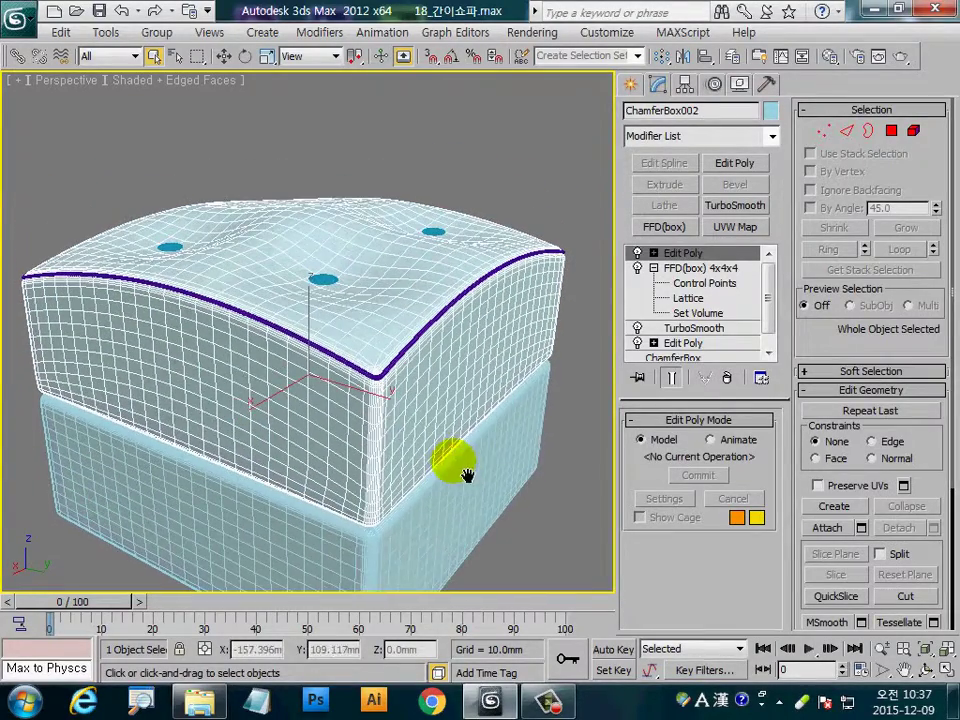
pyautogui.keyDown('alt'); pyautogui.moveTo(375, 471); pyautogui.dragTo(285, 503, button='middle'); pyautogui.keyUp('alt')
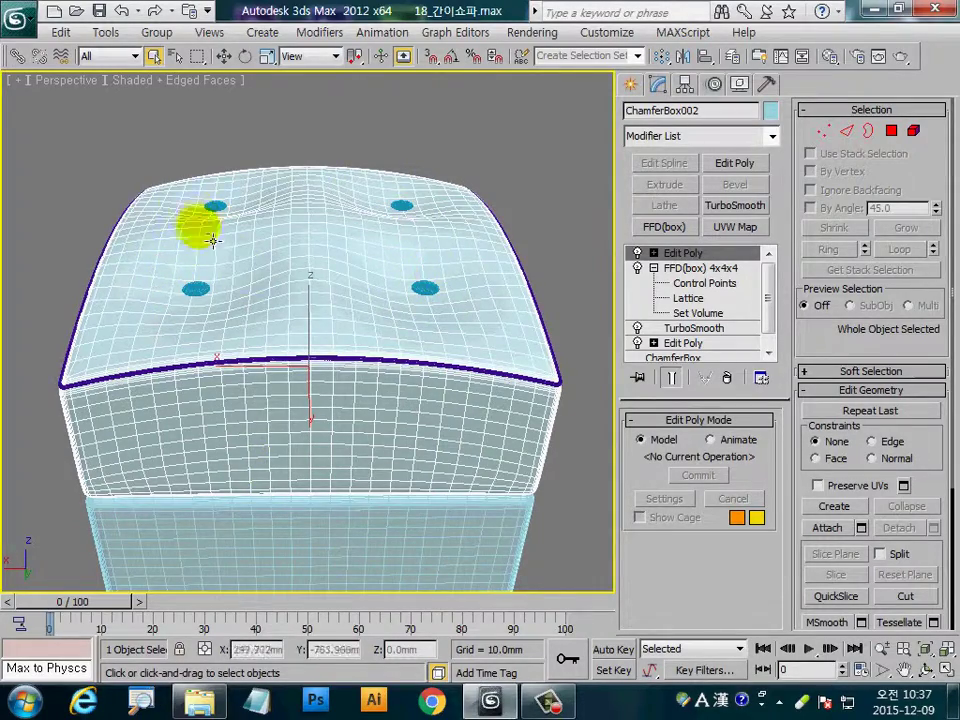
pyautogui.moveTo(332, 458)
pyautogui.keyDown('alt'); pyautogui.mouseDown(button='middle')
pyautogui.moveTo(403, 481)
pyautogui.moveTo(347, 439)
pyautogui.mouseUp(button='middle'); pyautogui.keyUp('alt')
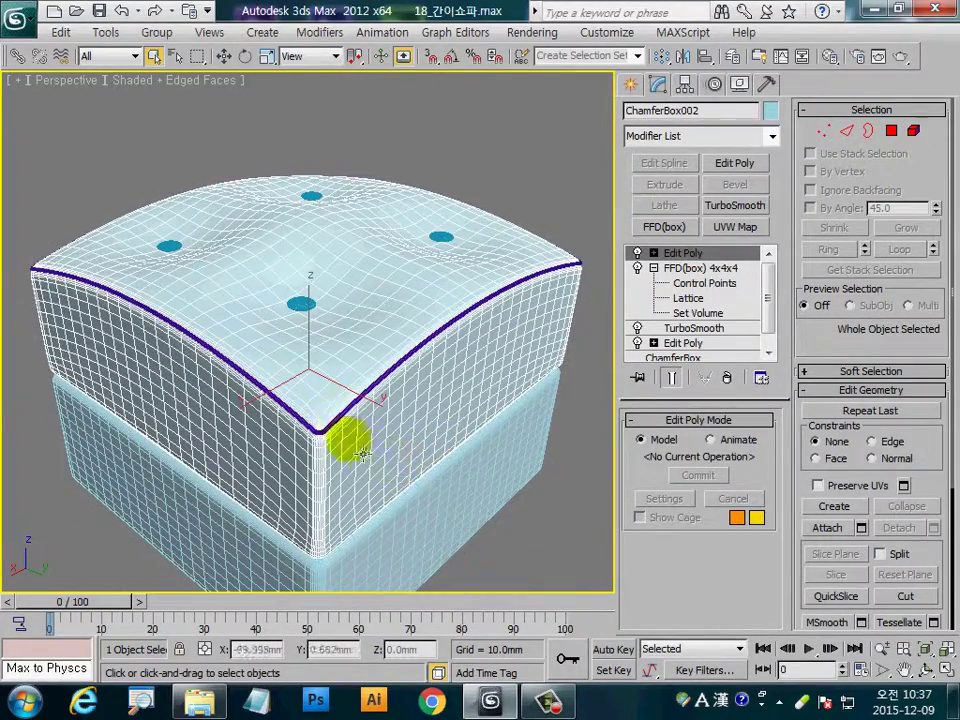
pyautogui.click(315, 433)
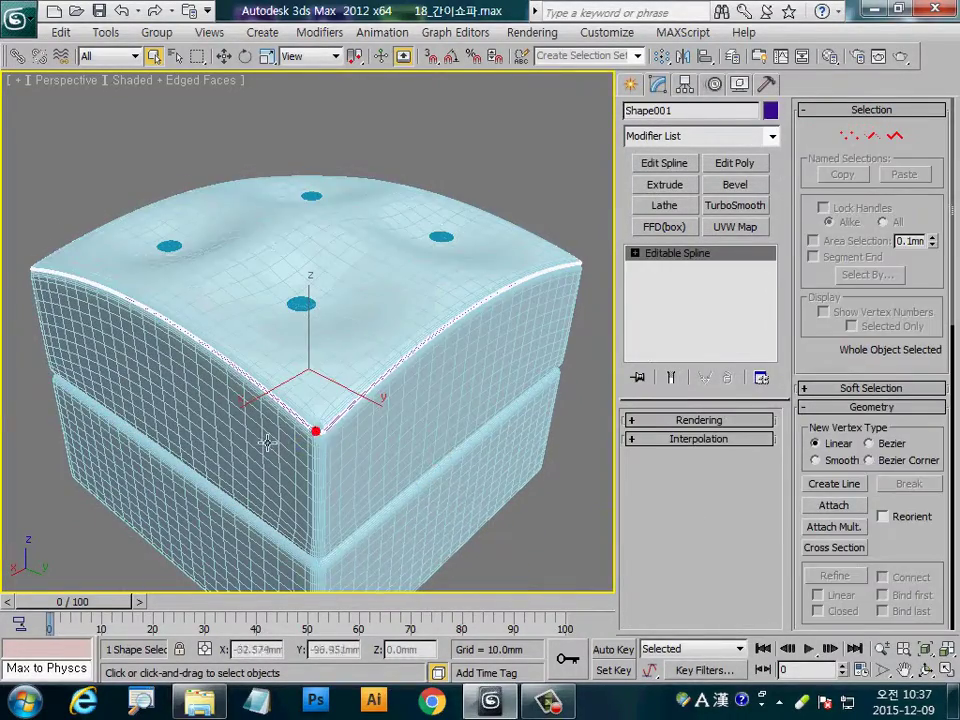
pyautogui.click(450, 417)
pyautogui.moveTo(450, 417)
pyautogui.keyDown('alt'); pyautogui.mouseDown(button='middle')
pyautogui.moveTo(467, 513)
pyautogui.moveTo(452, 459)
pyautogui.moveTo(470, 492)
pyautogui.mouseUp(button='middle'); pyautogui.keyUp('alt')
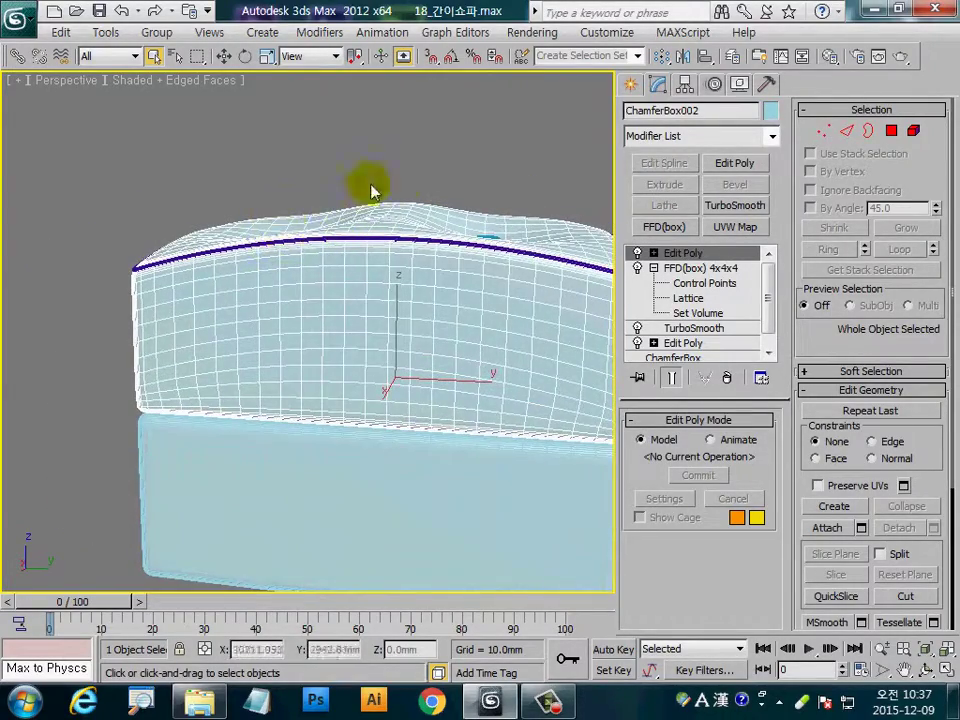
pyautogui.keyDown('alt'); pyautogui.moveTo(520, 383); pyautogui.dragTo(440, 384, button='middle'); pyautogui.keyUp('alt')
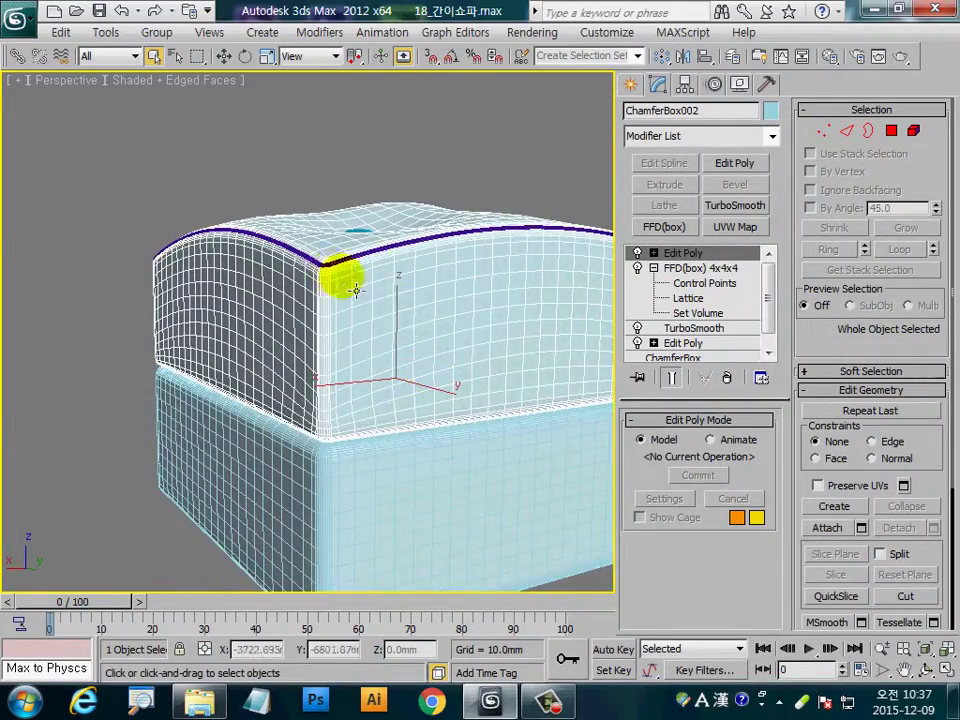
pyautogui.moveTo(343, 272)
pyautogui.keyDown('alt'); pyautogui.mouseDown(button='middle')
pyautogui.moveTo(377, 369)
pyautogui.moveTo(439, 369)
pyautogui.moveTo(518, 449)
pyautogui.moveTo(503, 450)
pyautogui.moveTo(497, 424)
pyautogui.moveTo(546, 439)
pyautogui.mouseUp(button='middle'); pyautogui.keyUp('alt')
pyautogui.click(525, 568)
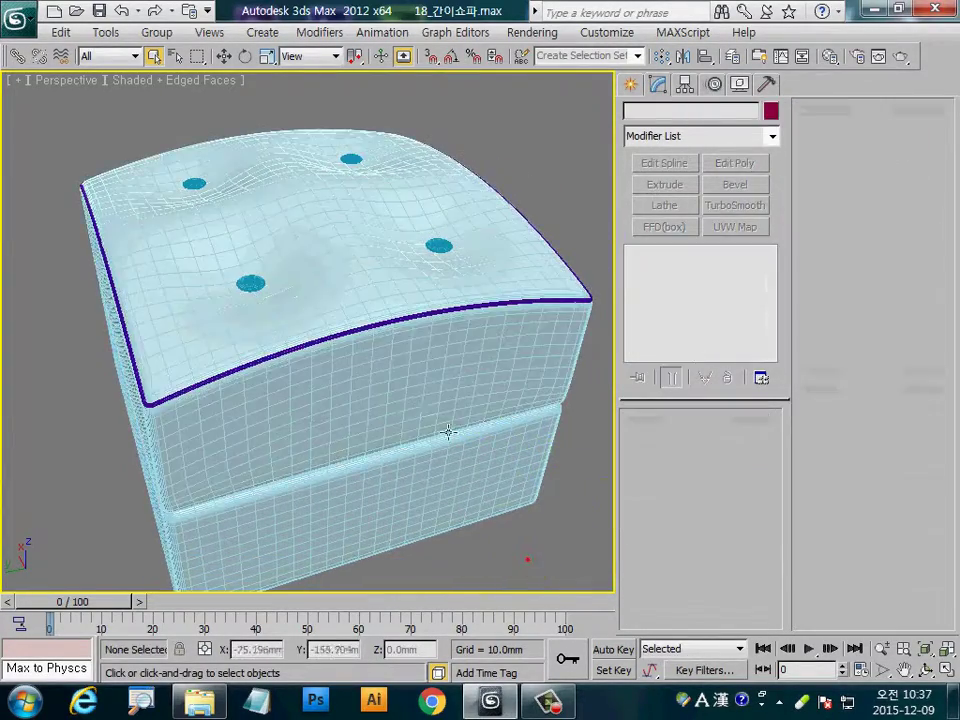
# Reset 3ds Max without saving the ottoman, leaving a new empty Untitled scene
pyautogui.click(20, 15)
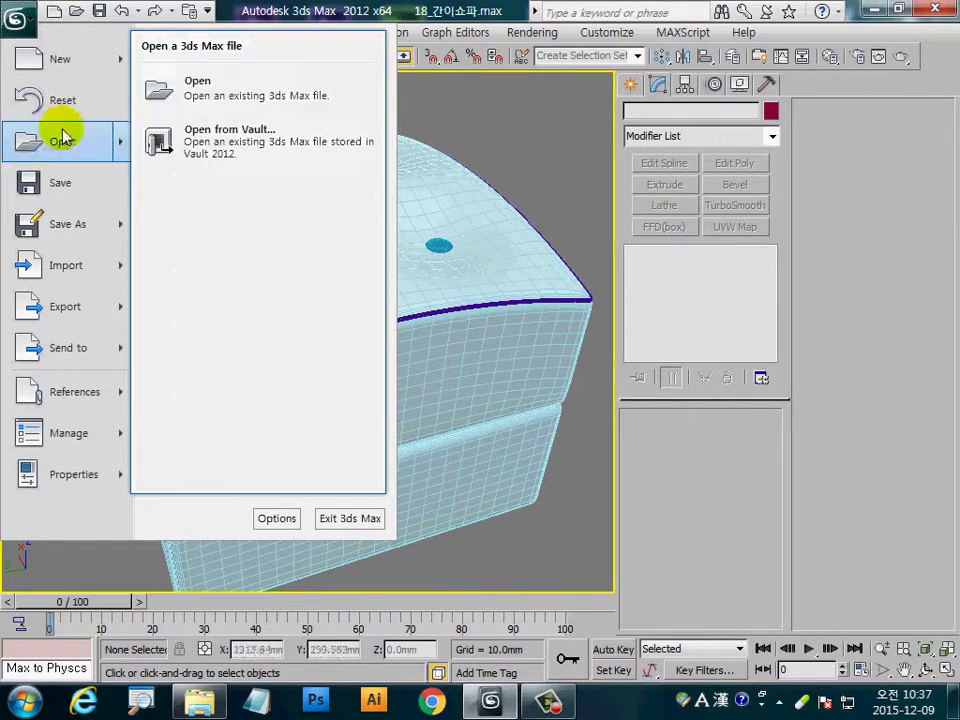
pyautogui.click(58, 140)
pyautogui.click(510, 420)
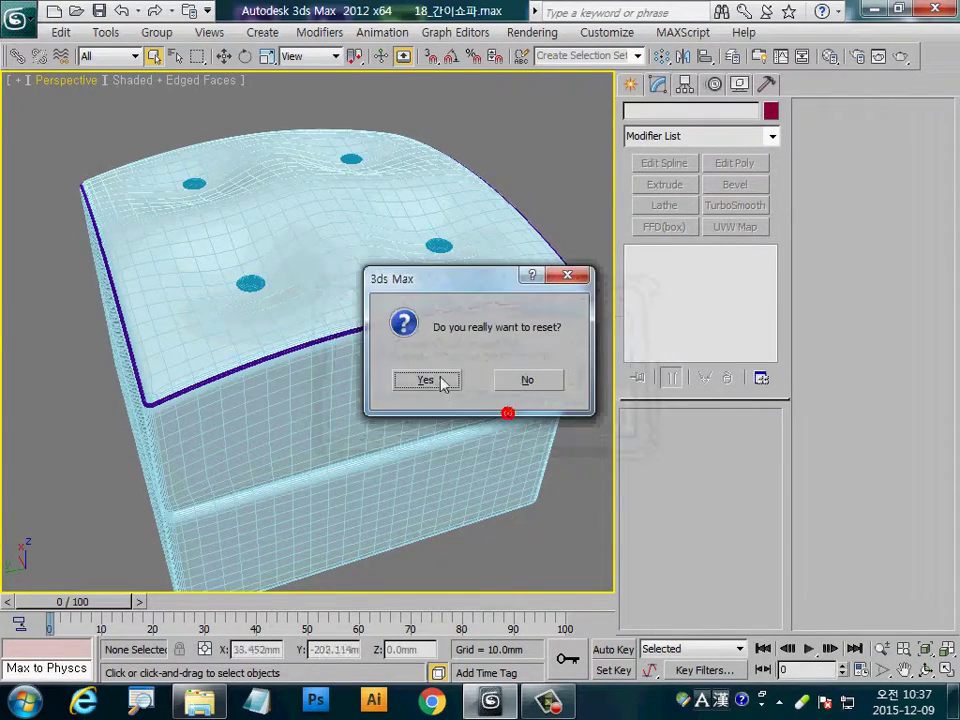
pyautogui.click(441, 381)
pyautogui.click(197, 193)
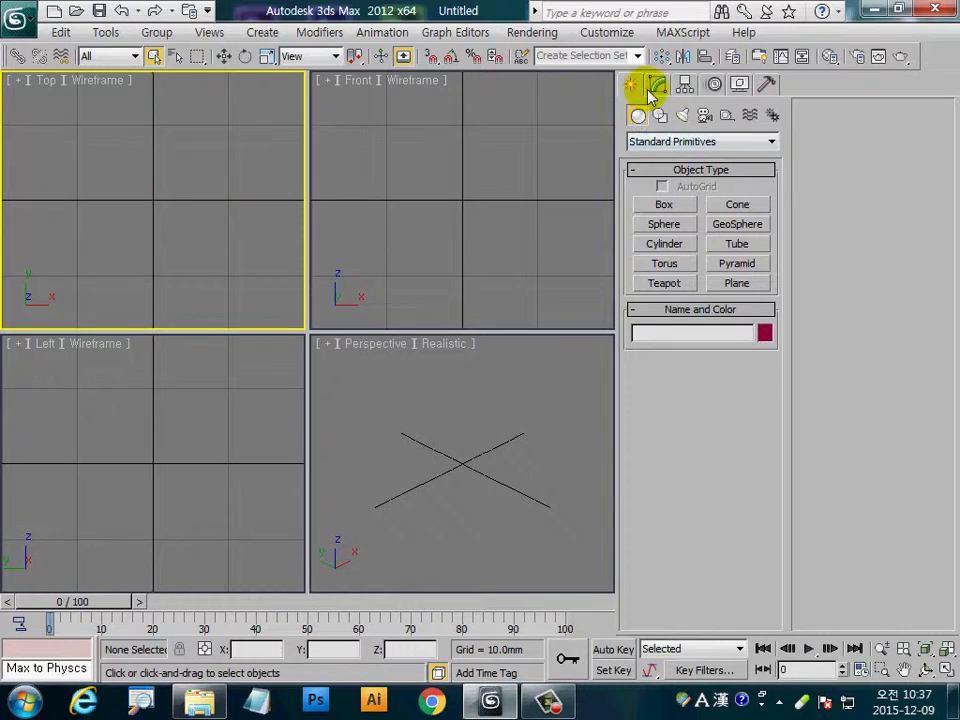
# Draw a ChamferBox from Extended Primitives in the Top viewport
pyautogui.click(660, 141)
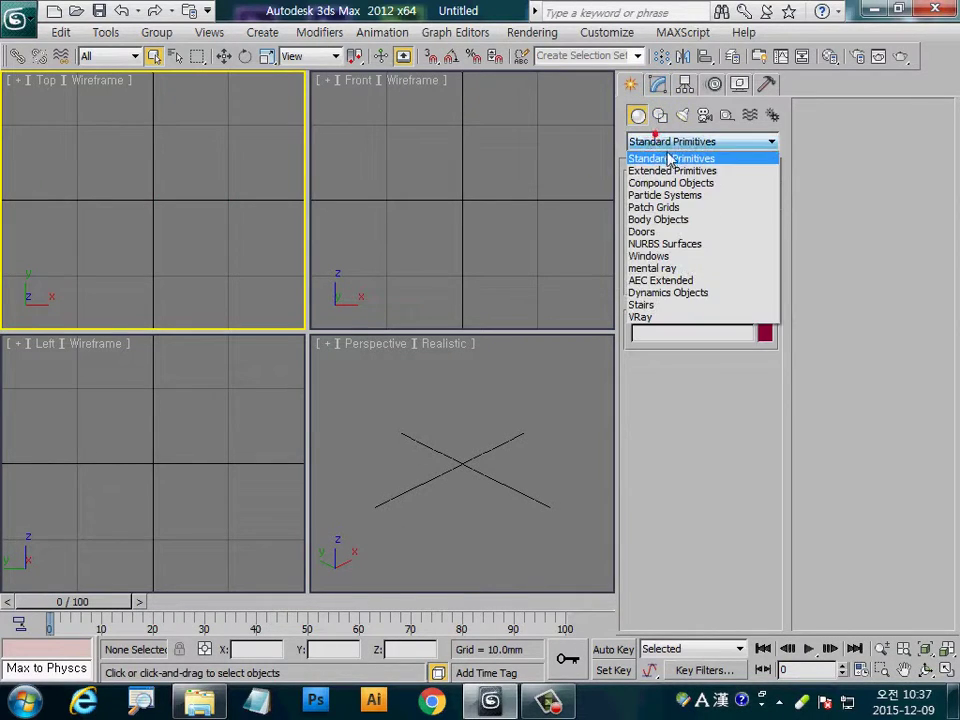
pyautogui.click(667, 169)
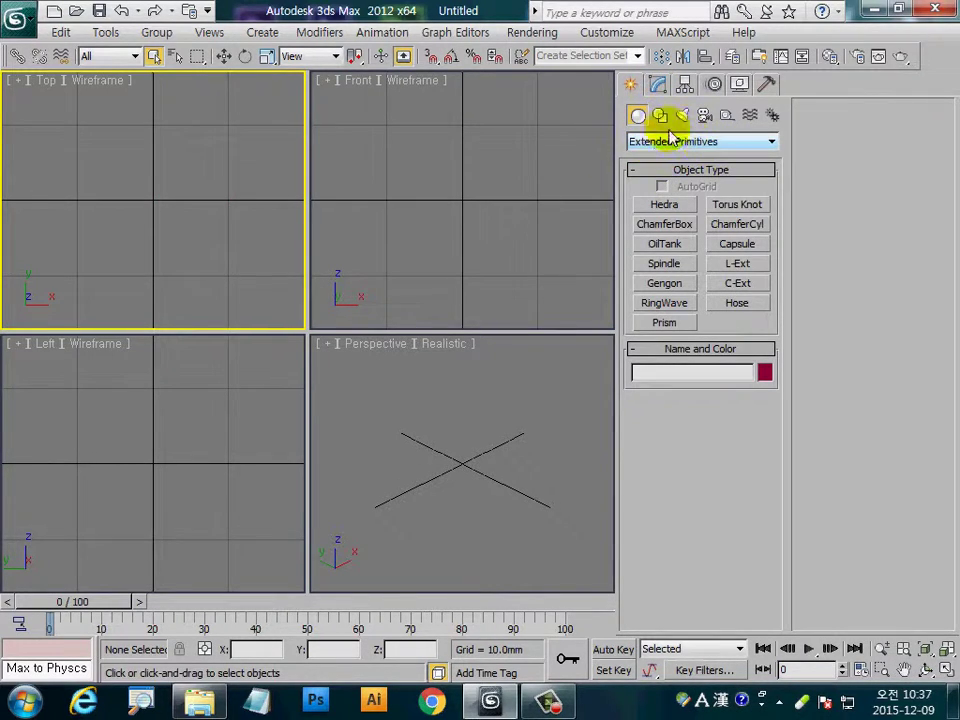
pyautogui.click(665, 224)
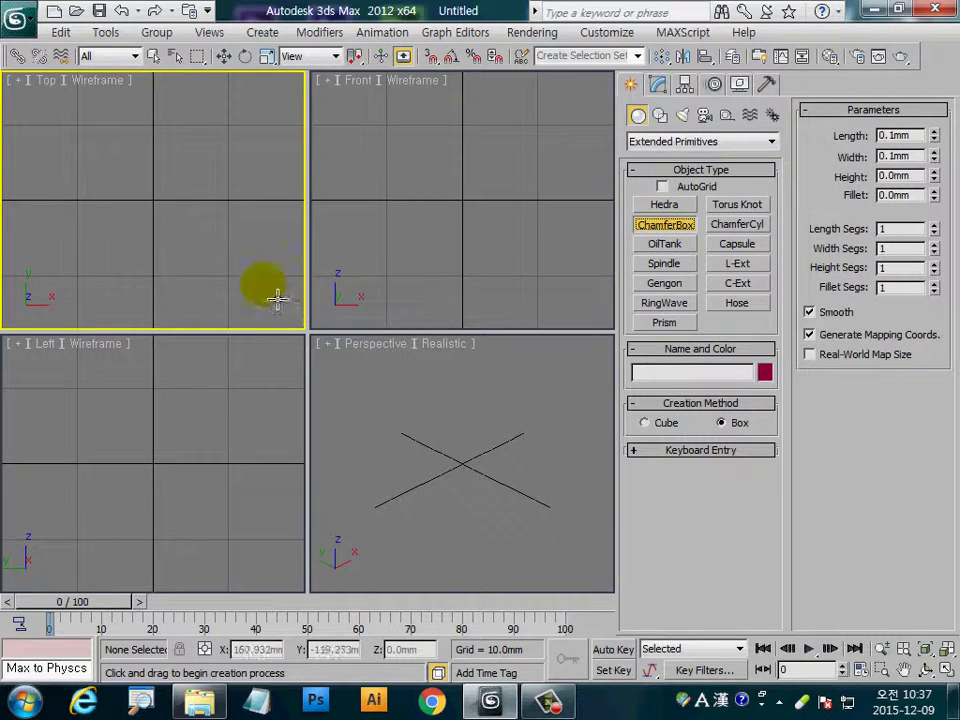
pyautogui.click(93, 251)
pyautogui.moveTo(107, 261); pyautogui.dragTo(216, 157)
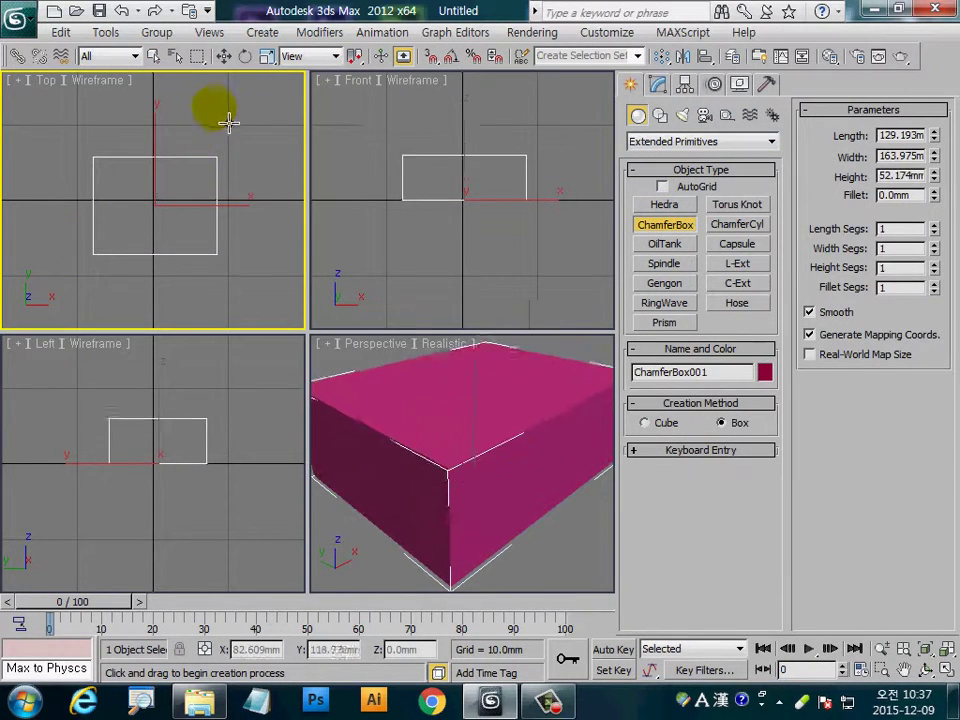
pyautogui.click(222, 112)
pyautogui.click(216, 101)
pyautogui.write('400')
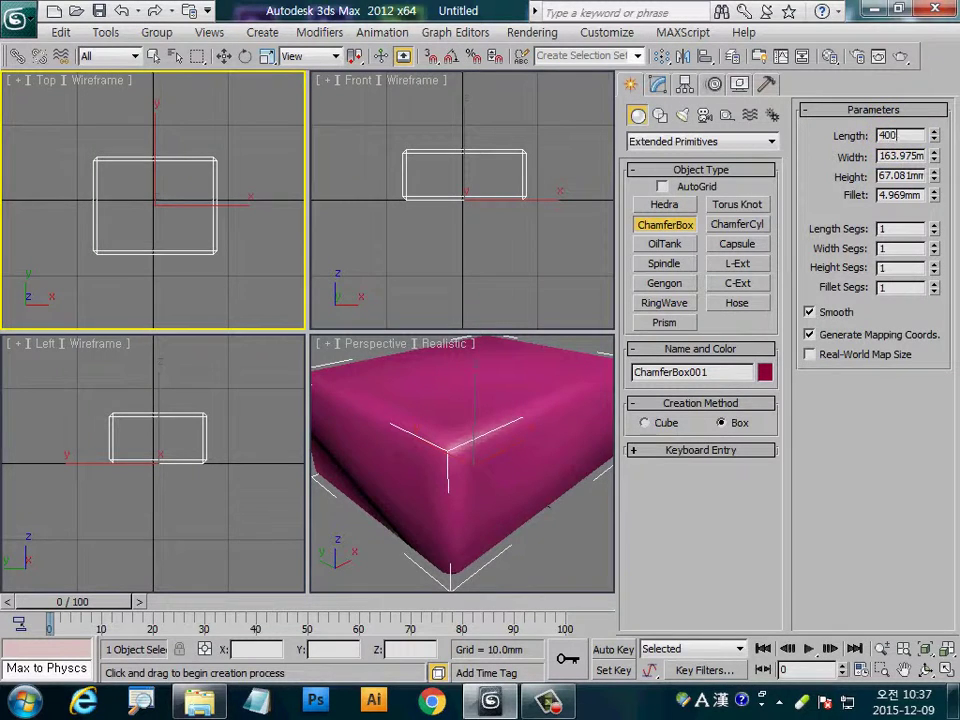
# Set the box's length and width to 400, height 150 and fillet 10 mm
pyautogui.press('Tab')
pyautogui.write('0')
pyautogui.press('Tab')
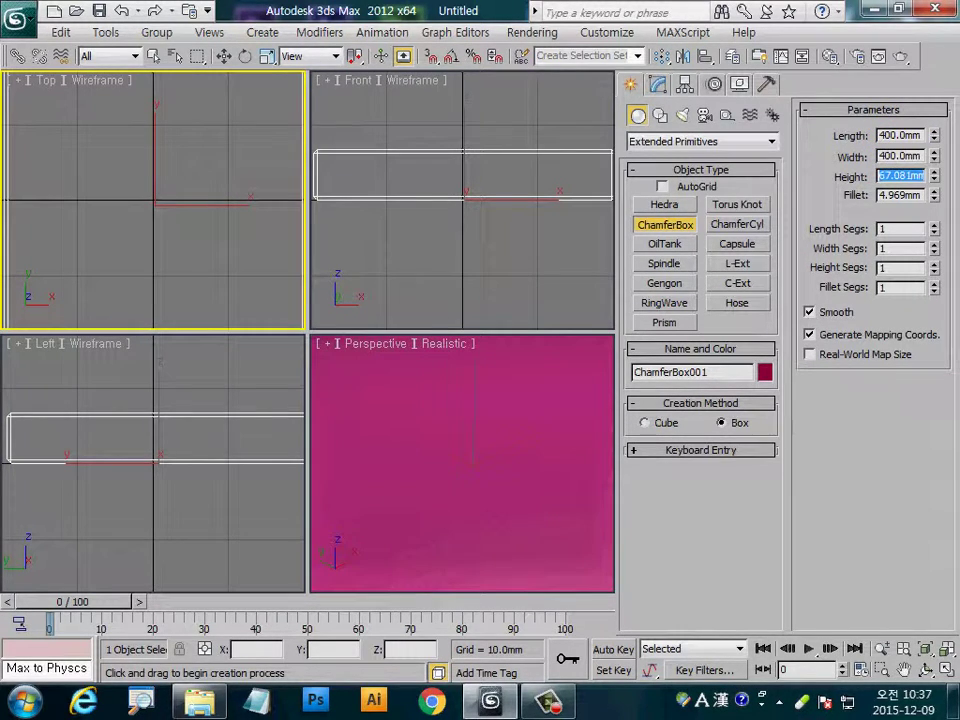
pyautogui.write('150')
pyautogui.press('Tab')
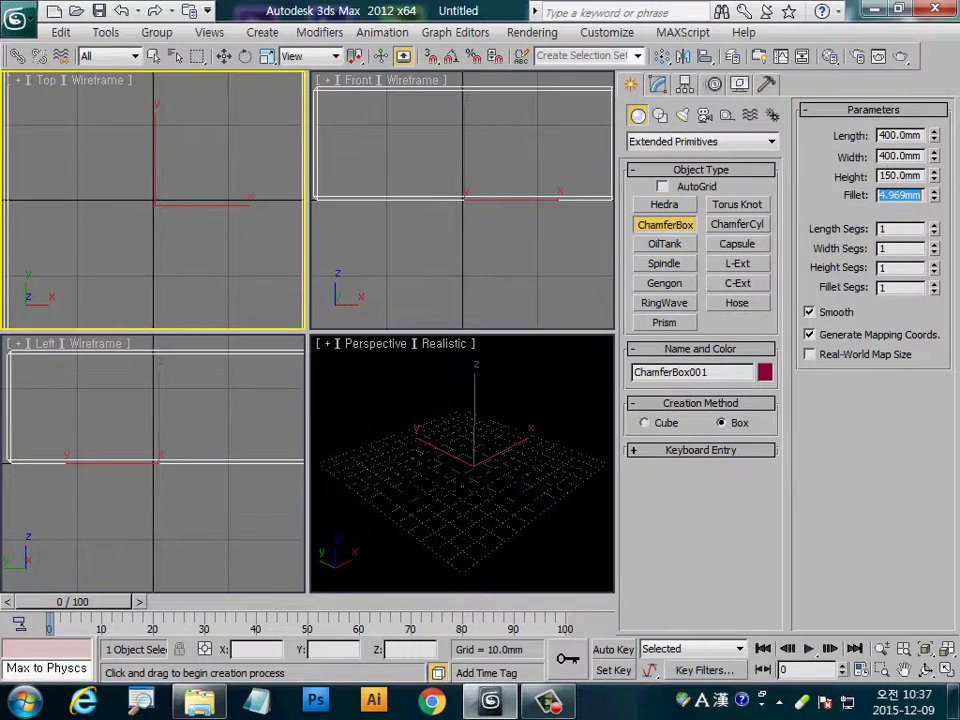
pyautogui.write('10')
pyautogui.press('Tab')
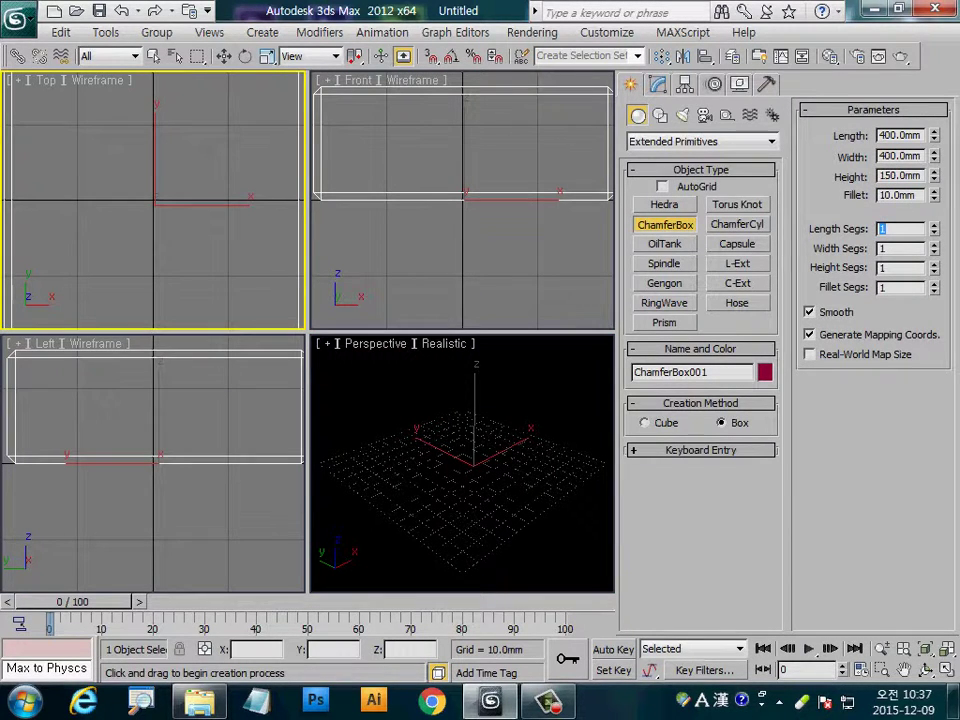
# Give it 11 × 11 × 5 segments and 5 fillet segments, then fit it in all views
pyautogui.press('Tab')
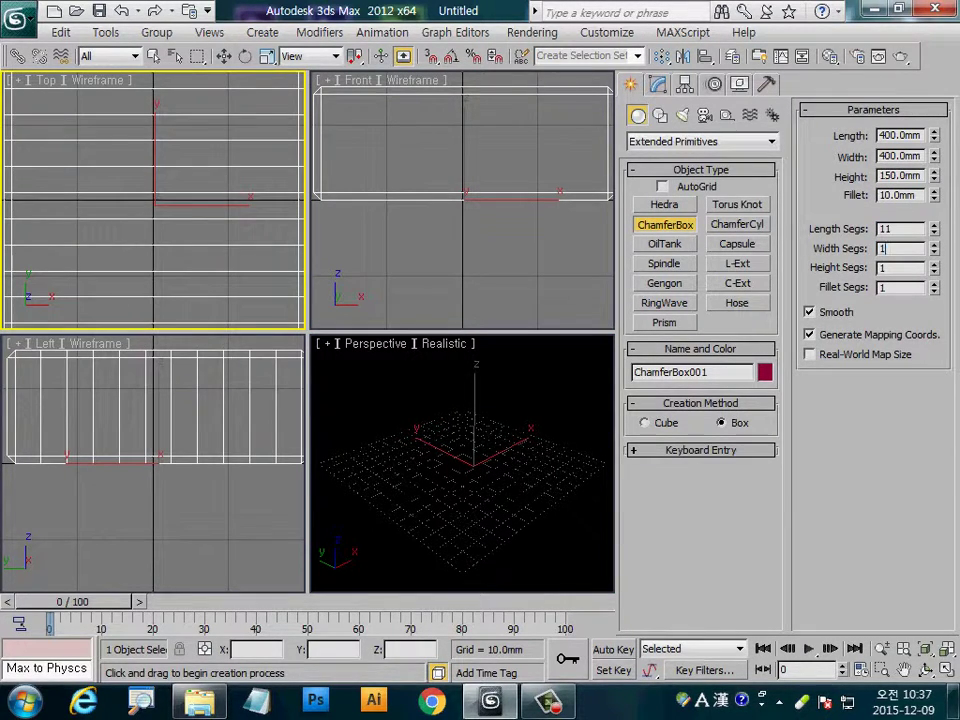
pyautogui.write('1')
pyautogui.press('Tab')
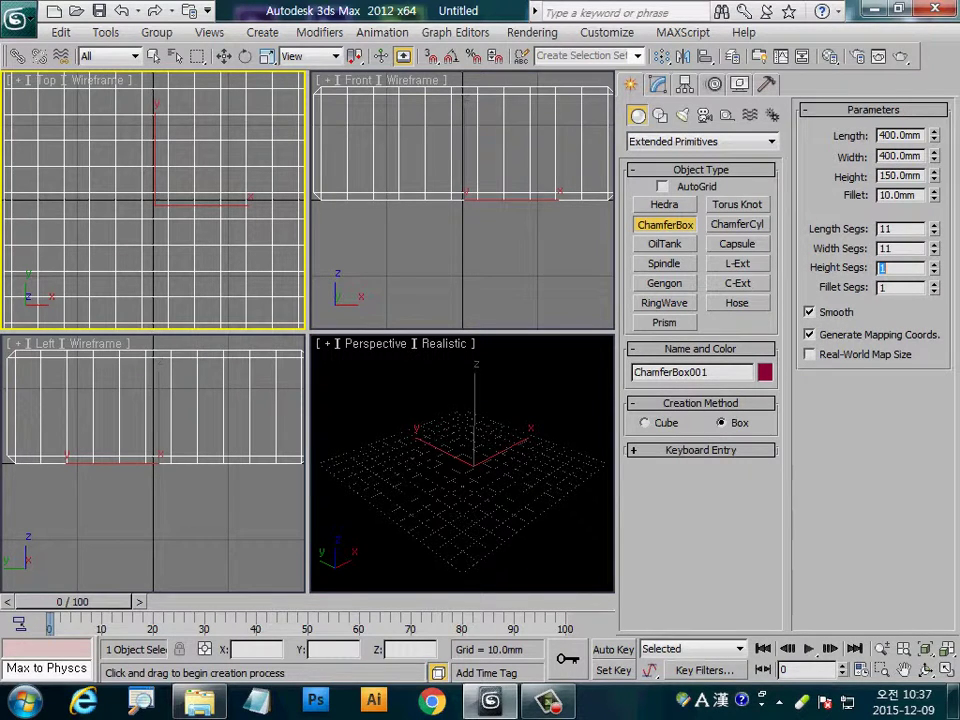
pyautogui.write('5')
pyautogui.press('Tab')
pyautogui.write('5')
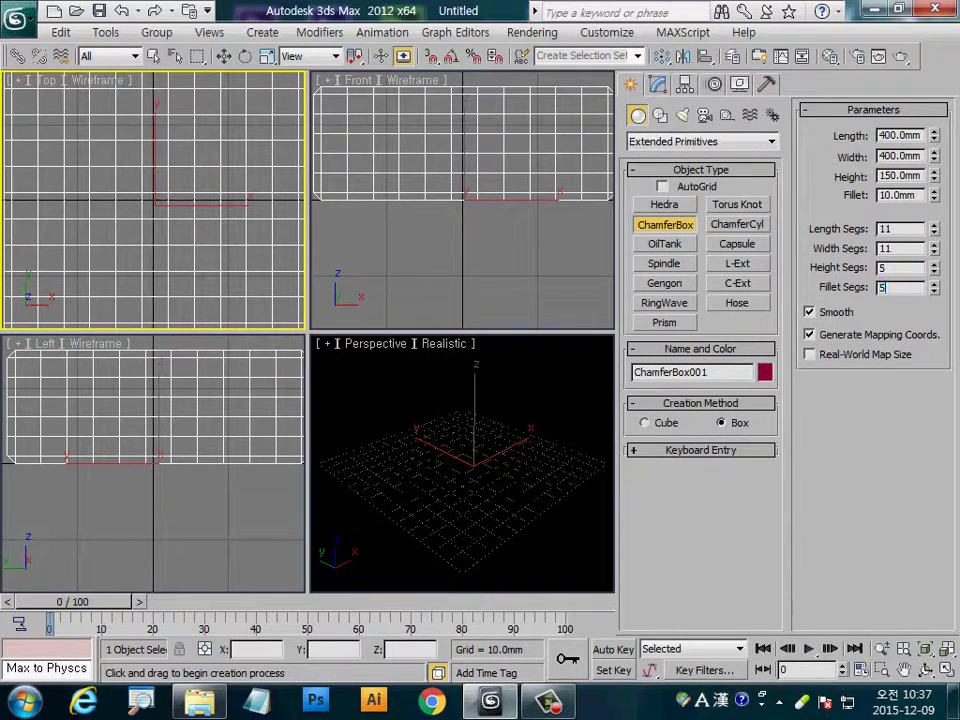
pyautogui.press('Tab')
pyautogui.rightClick(575, 433)
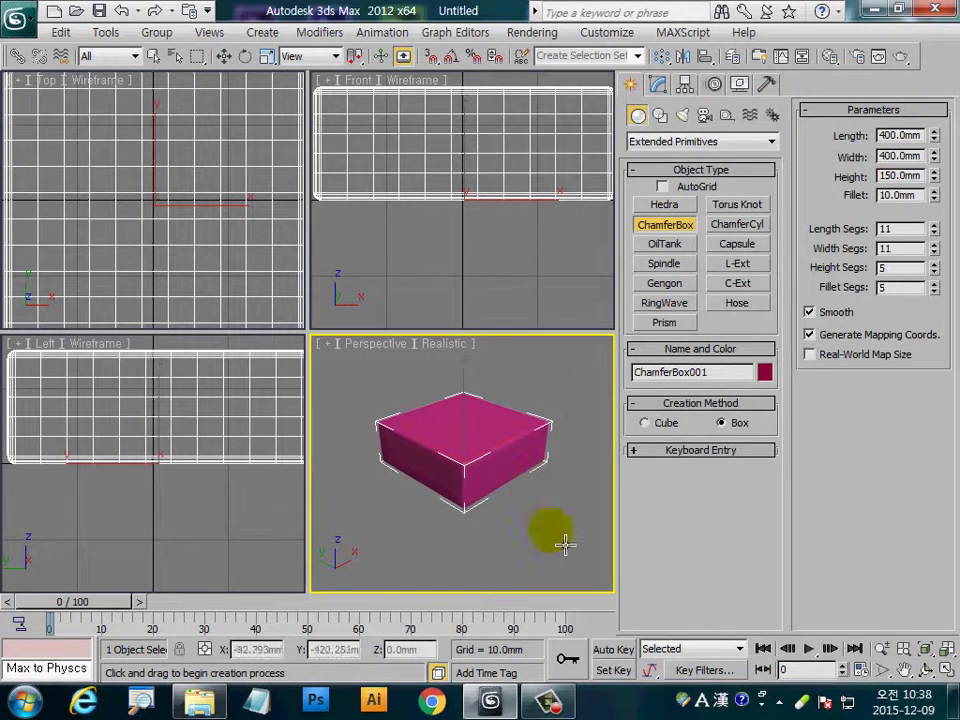
pyautogui.rightClick(565, 543)
pyautogui.hotkey('ctrl', 'shift', 'z')
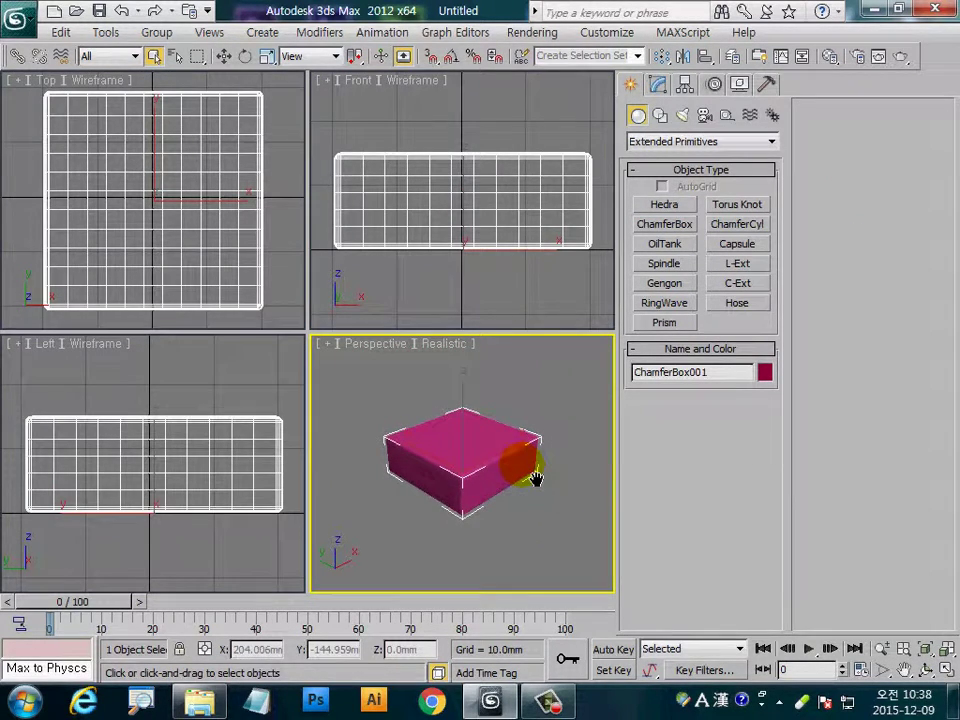
# Show edged faces and add a TurboSmooth modifier to ChamferBox001 in the Modify panel
pyautogui.press('F4')
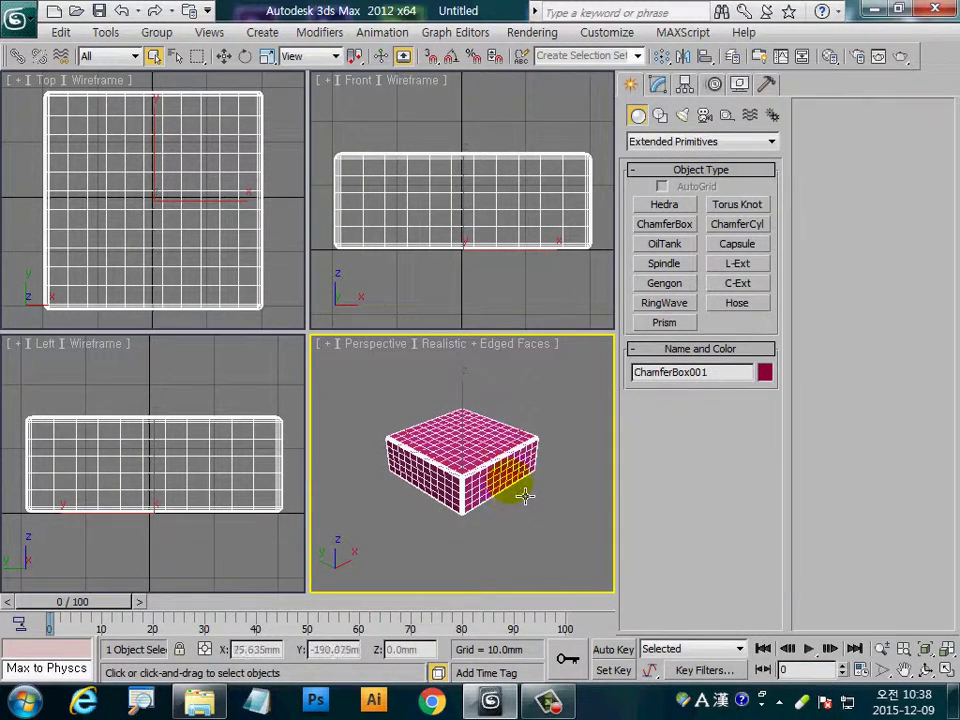
pyautogui.scroll(3, 520, 497)
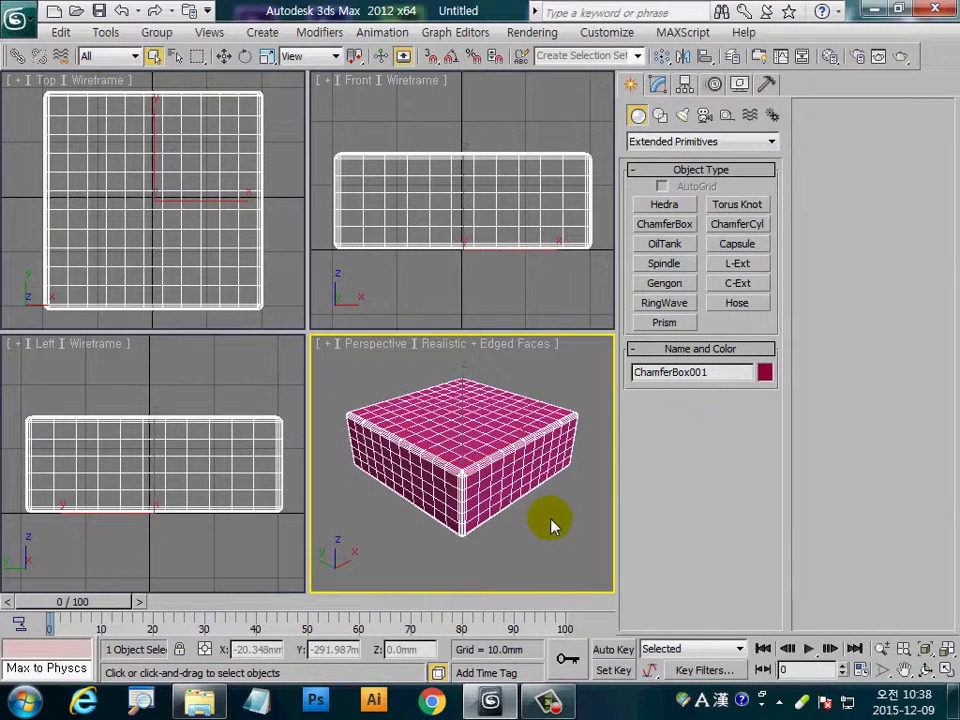
pyautogui.click(658, 84)
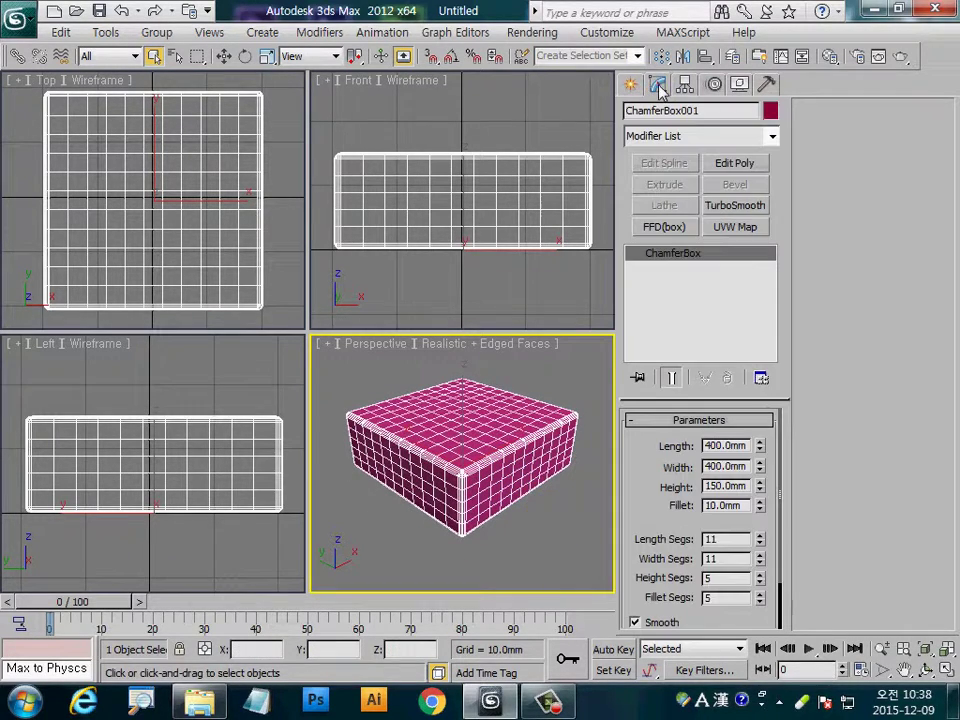
pyautogui.click(738, 206)
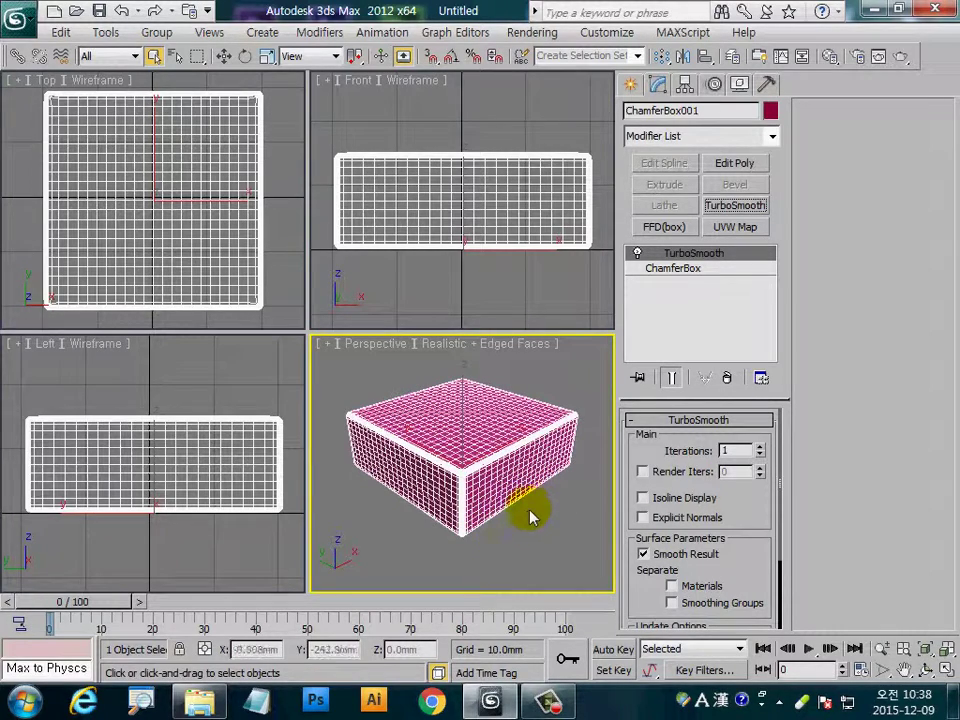
pyautogui.keyDown('alt'); pyautogui.moveTo(508, 460); pyautogui.dragTo(518, 497, button='middle'); pyautogui.keyUp('alt')
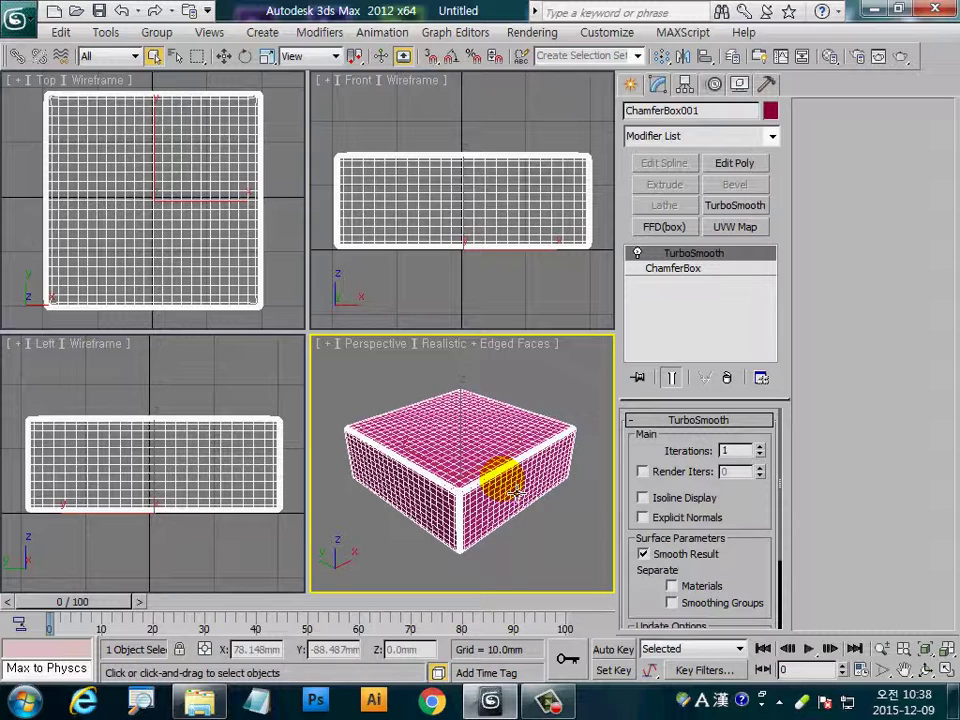
# Clone the smoothed box as an independent Copy
pyautogui.rightClick(495, 402)
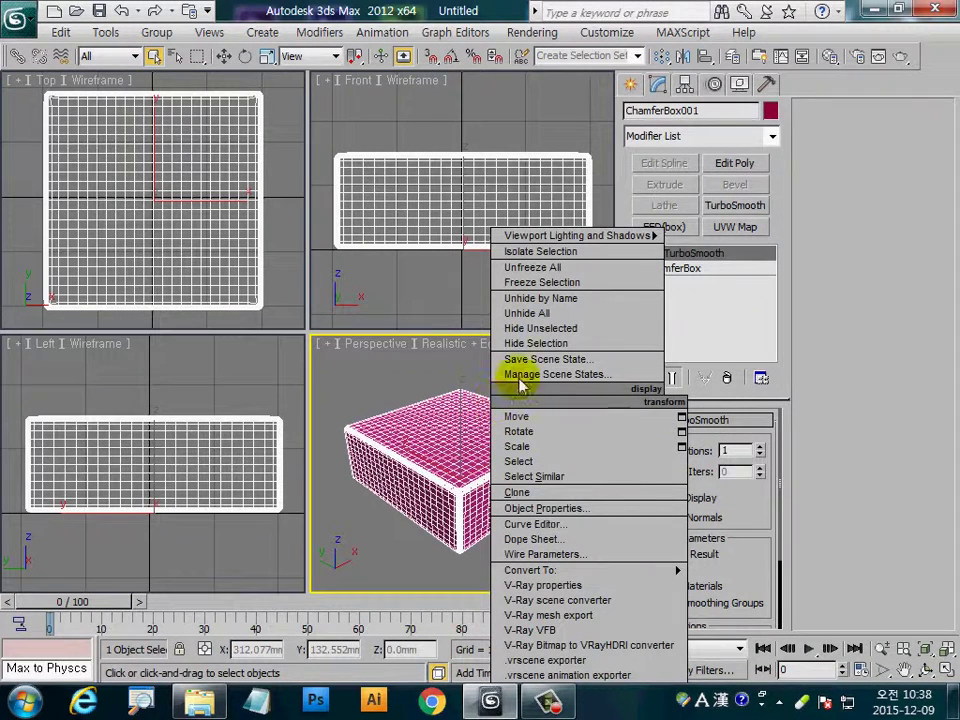
pyautogui.click(528, 496)
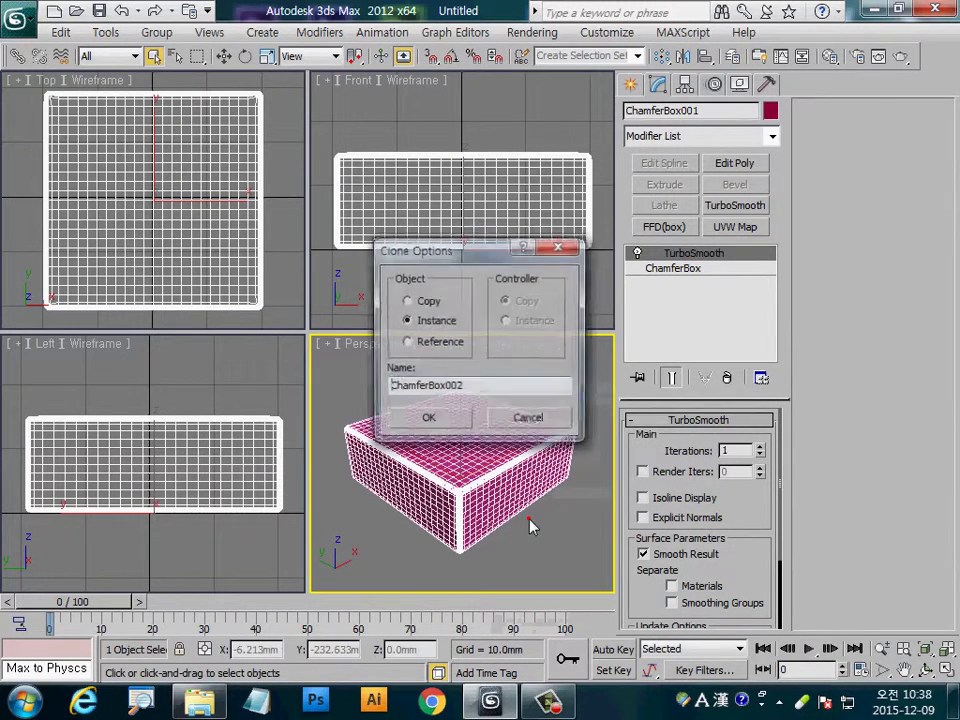
pyautogui.click(430, 419)
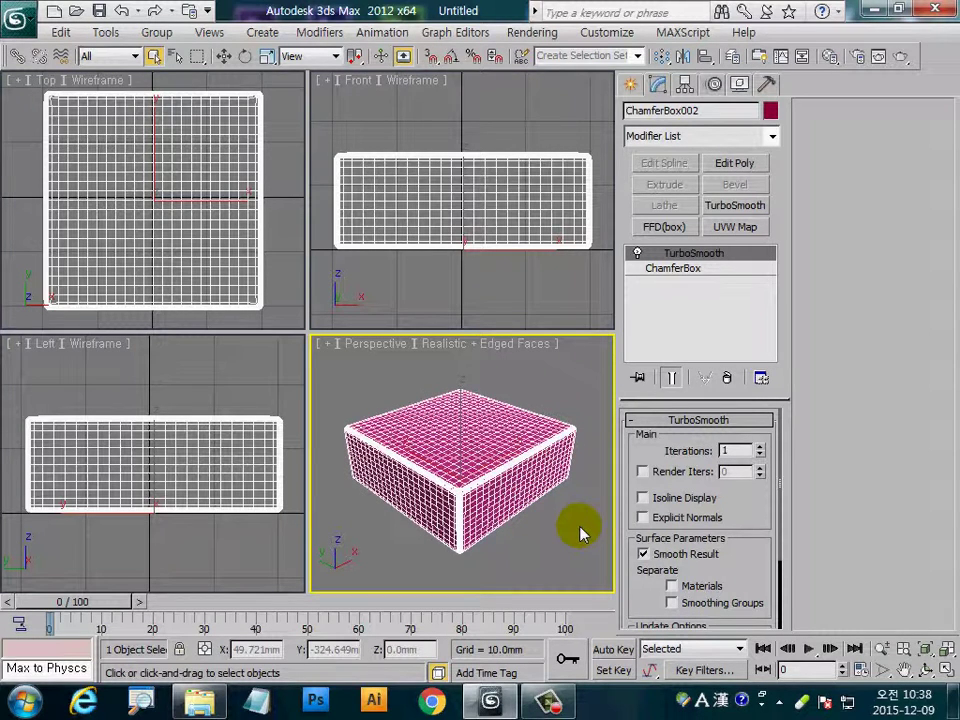
# Move the copy to absolute Z 150 mm using Transform Type-In
pyautogui.click(224, 56)
pyautogui.rightClick(225, 57)
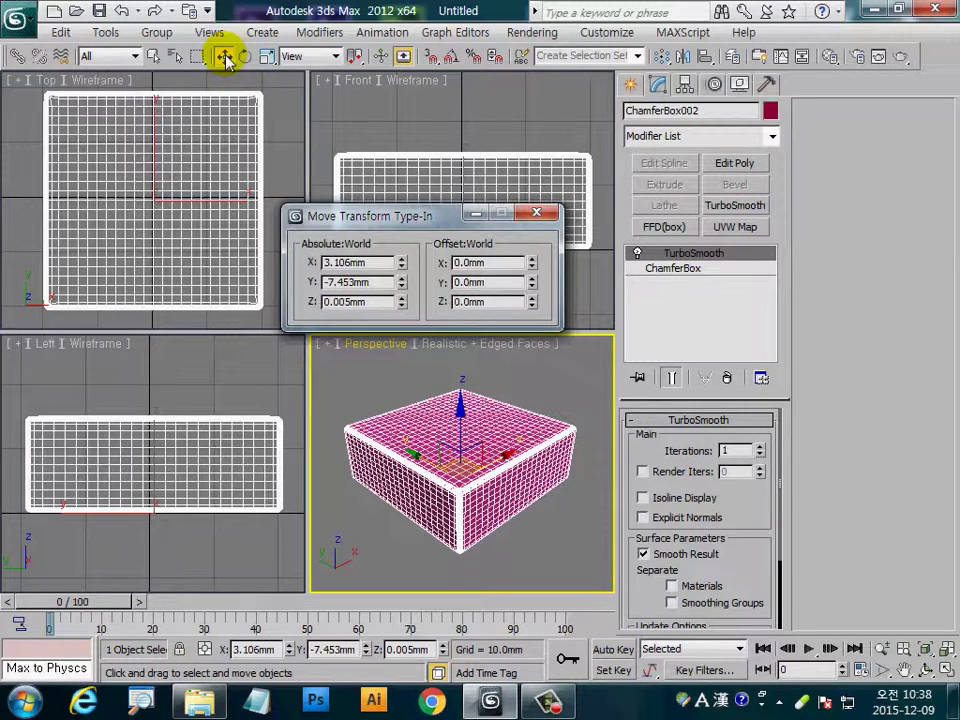
pyautogui.doubleClick(380, 302)
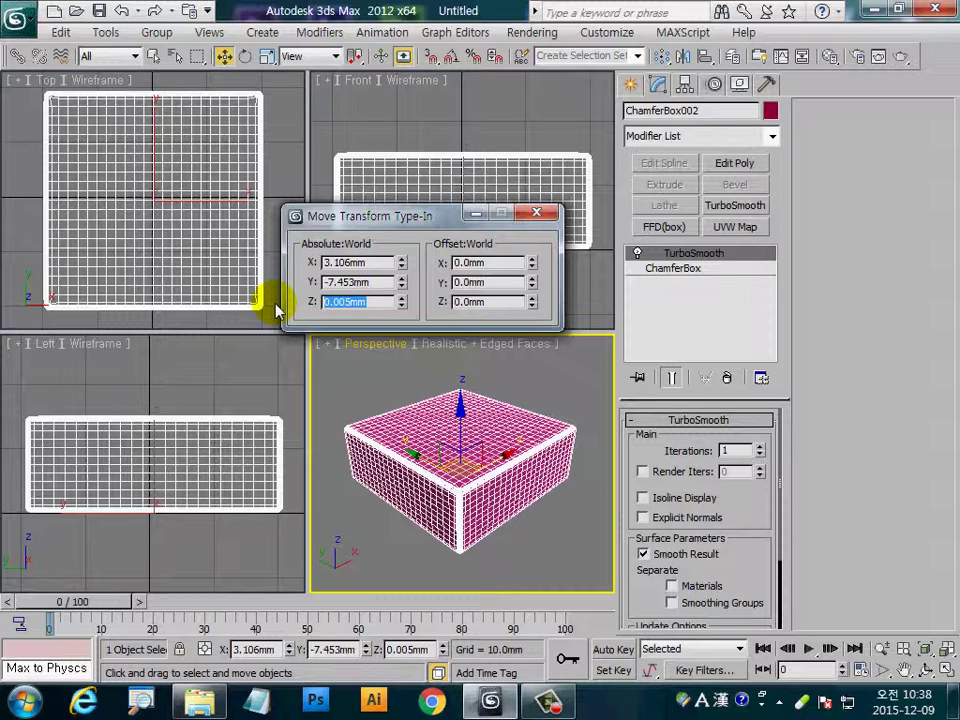
pyautogui.write('15')
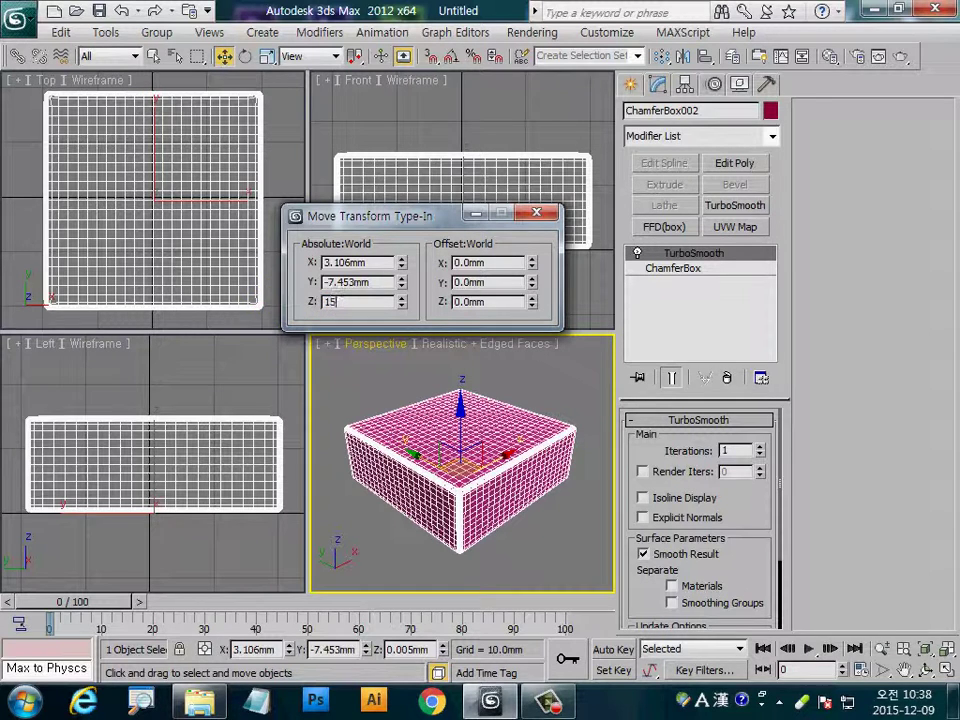
pyautogui.write('0')
pyautogui.press('Return')
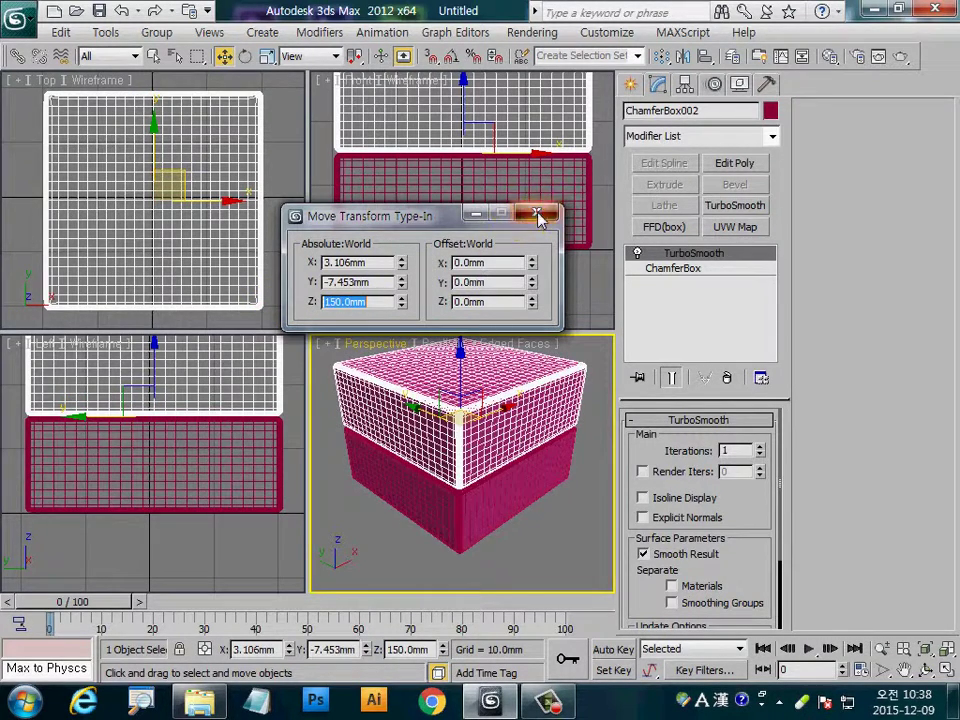
pyautogui.click(536, 212)
pyautogui.click(563, 542)
pyautogui.moveTo(542, 486)
pyautogui.keyDown('alt'); pyautogui.mouseDown(button='middle')
pyautogui.moveTo(482, 508)
pyautogui.moveTo(568, 471)
pyautogui.moveTo(525, 489)
pyautogui.moveTo(473, 421)
pyautogui.mouseUp(button='middle'); pyautogui.keyUp('alt')
# Select the upper box ChamferBox002 and isolate it
pyautogui.click(473, 421)
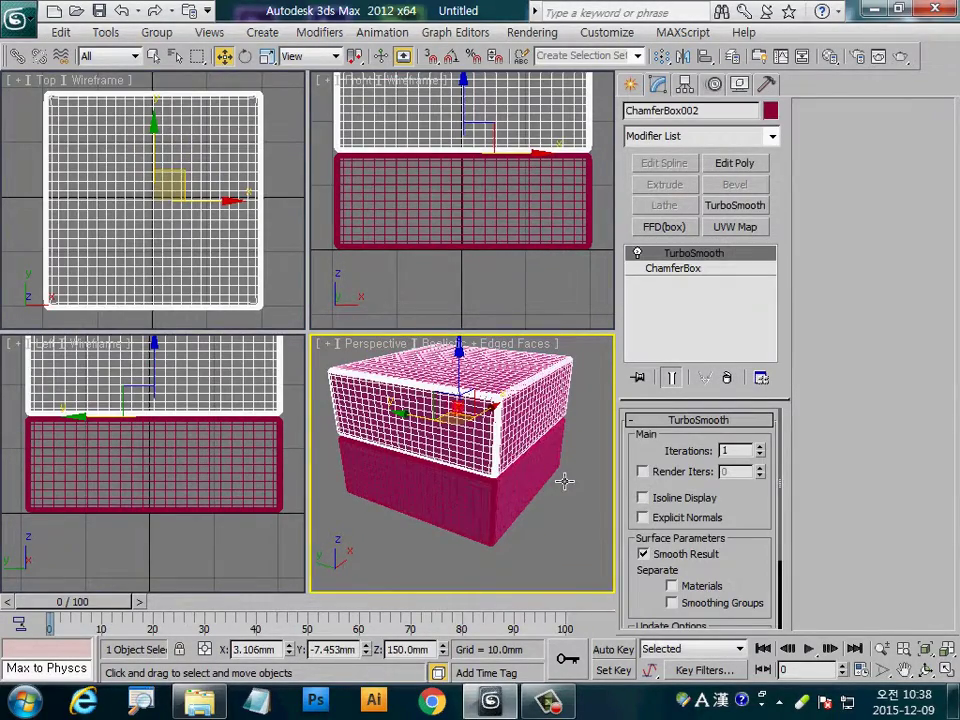
pyautogui.moveTo(552, 465)
pyautogui.keyDown('alt'); pyautogui.mouseDown(button='middle')
pyautogui.moveTo(551, 489)
pyautogui.moveTo(612, 535)
pyautogui.mouseUp(button='middle'); pyautogui.keyUp('alt')
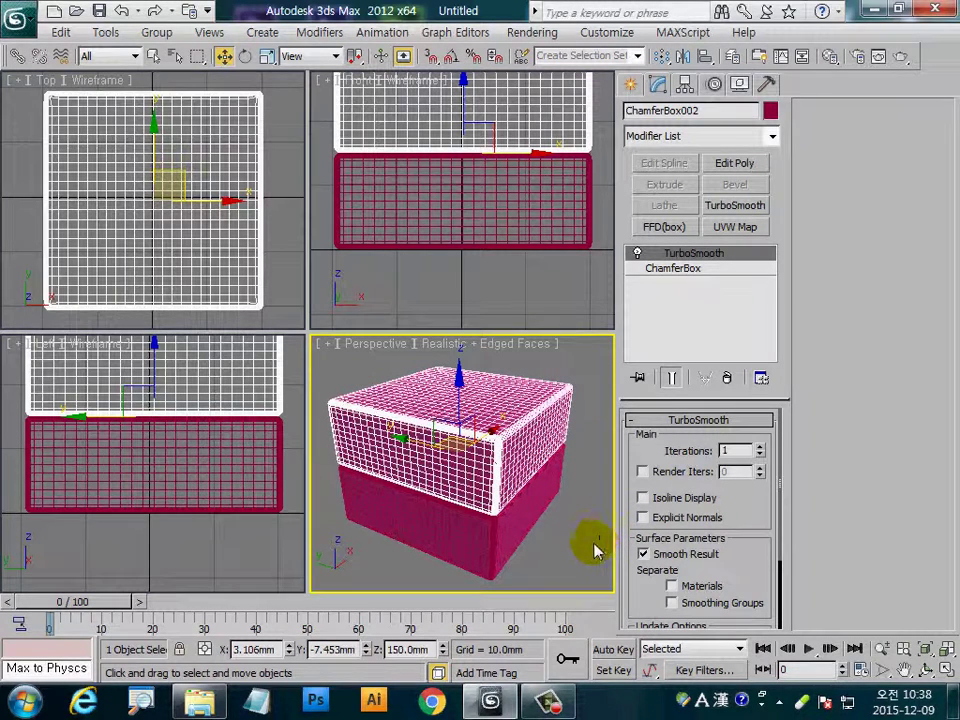
pyautogui.rightClick(467, 404)
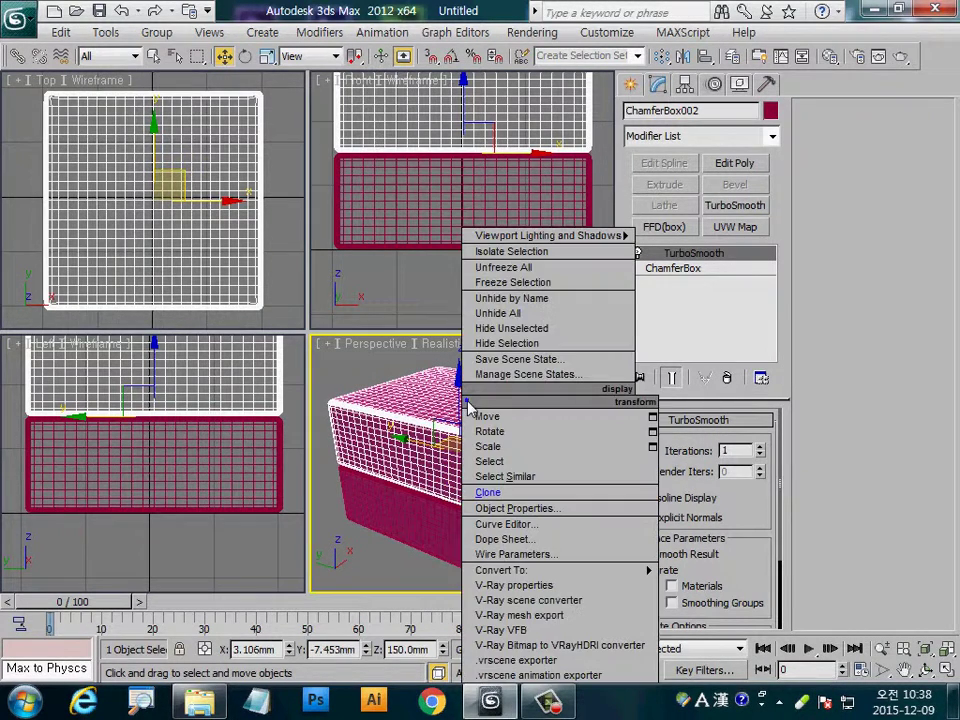
pyautogui.click(528, 256)
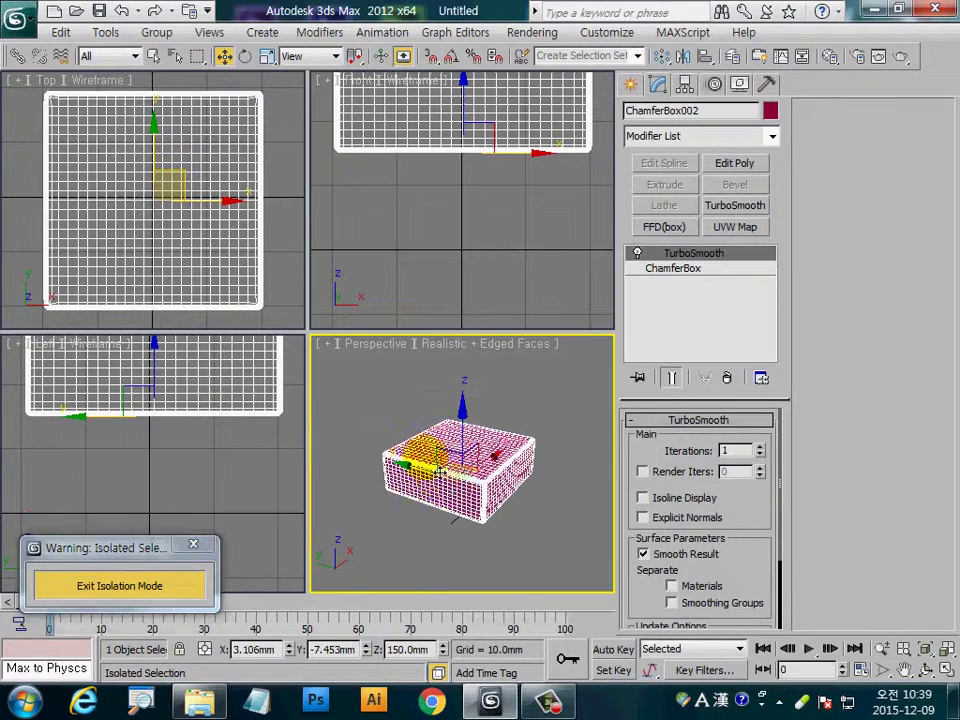
pyautogui.moveTo(509, 522); pyautogui.dragTo(519, 500, button='middle')
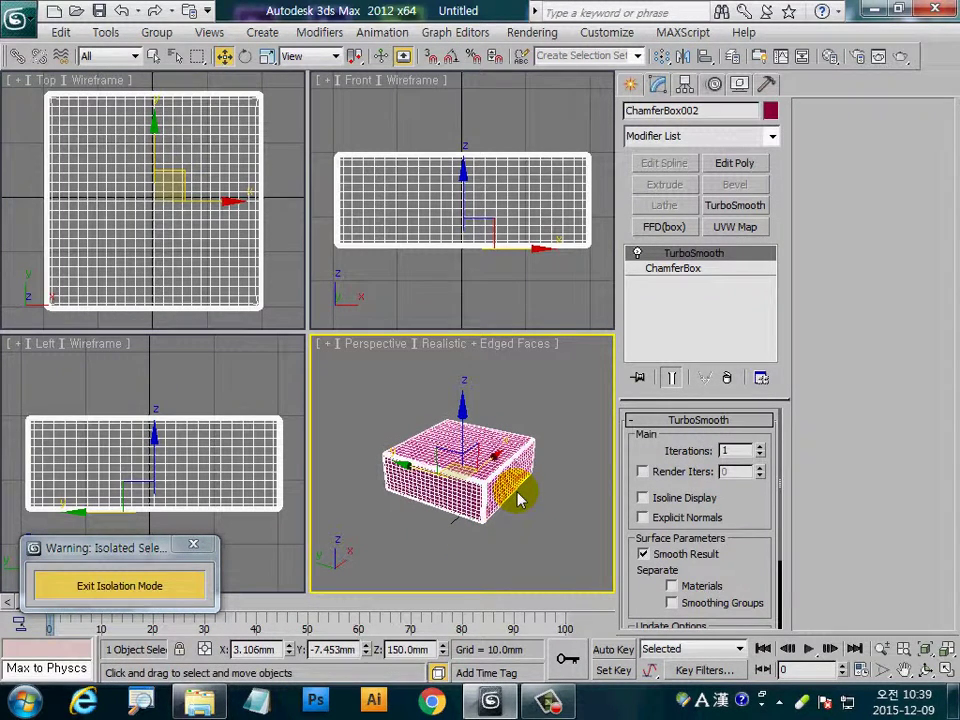
# Replace its TurboSmooth with Edit Poly, enter Vertex mode and enable Soft Selection at 100 mm falloff
pyautogui.click(728, 378)
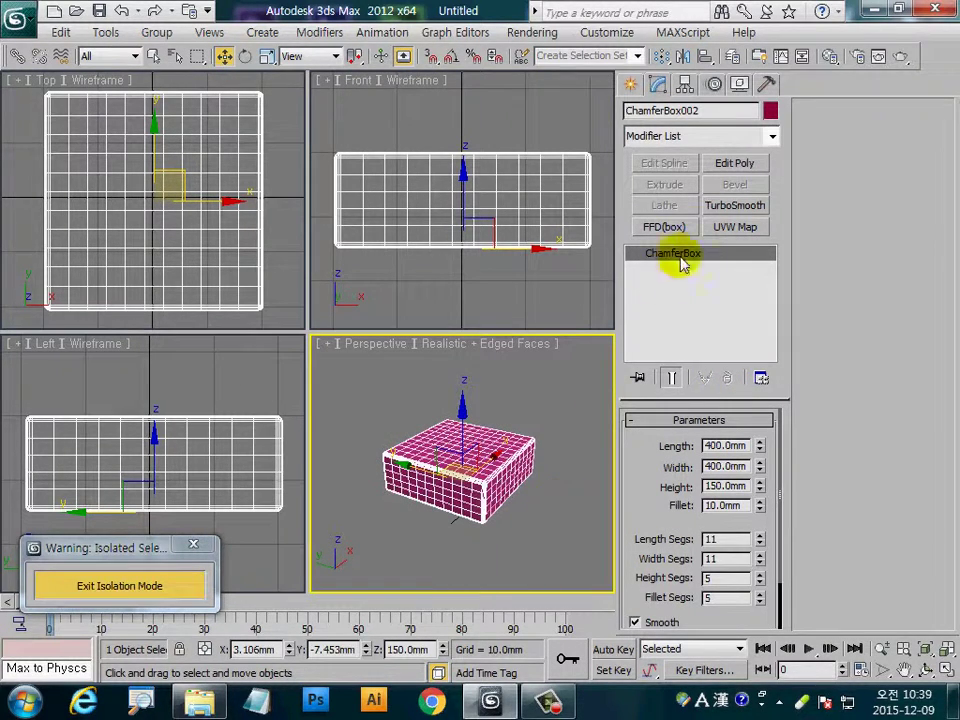
pyautogui.click(745, 166)
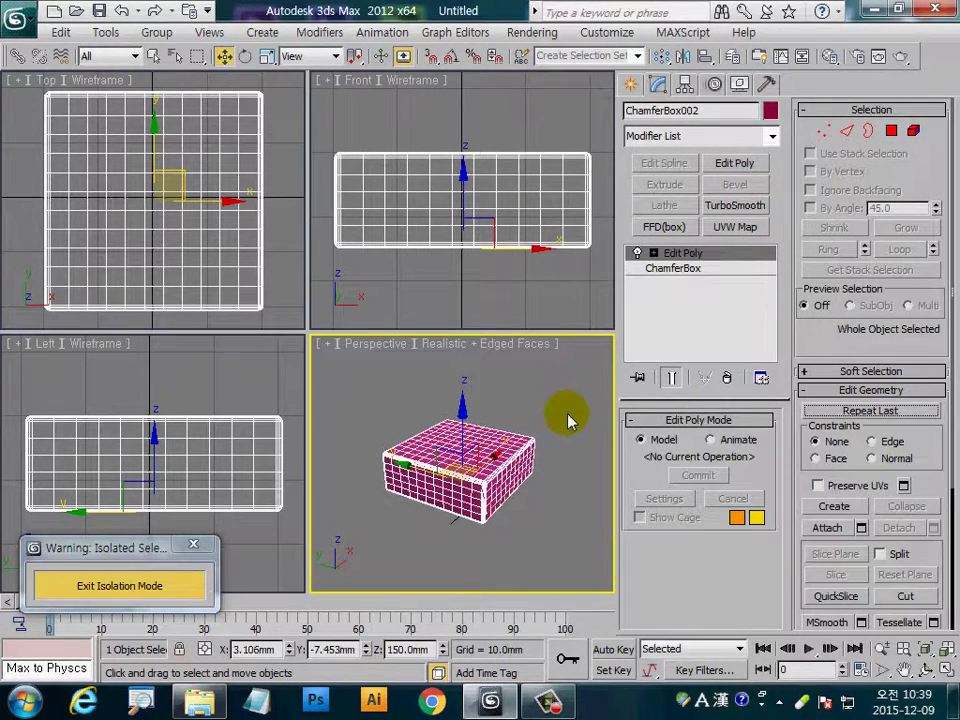
pyautogui.click(823, 131)
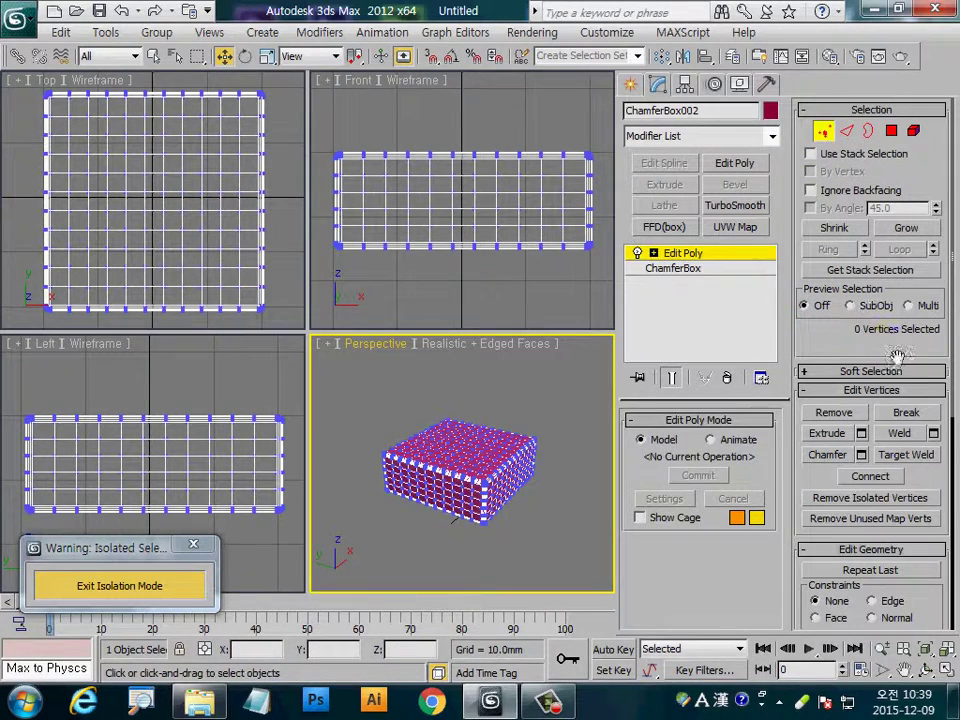
pyautogui.click(845, 373)
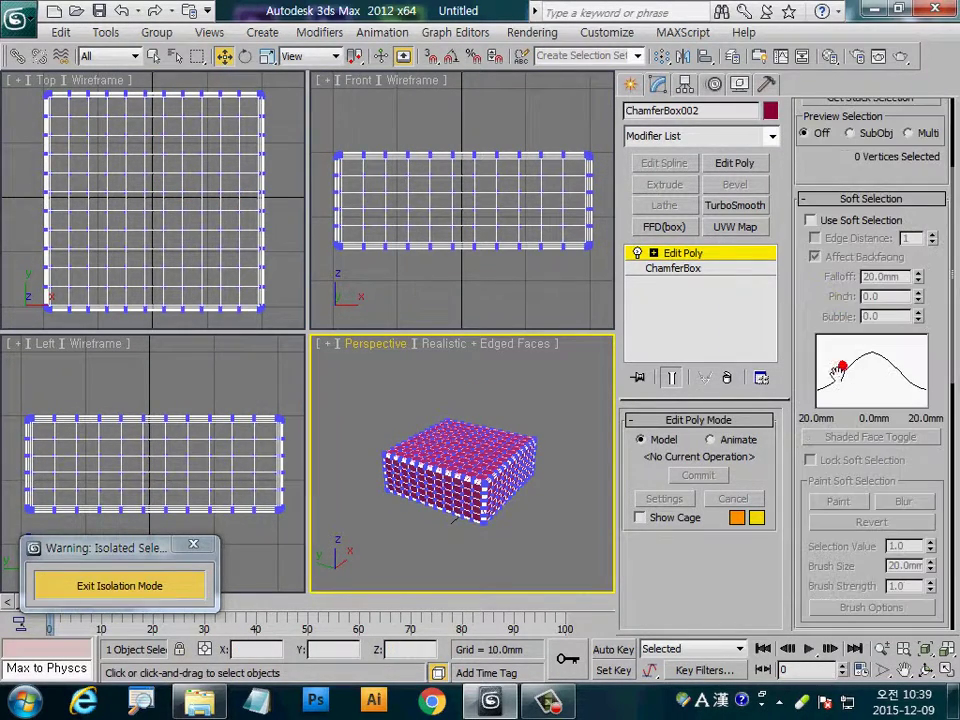
pyautogui.click(812, 222)
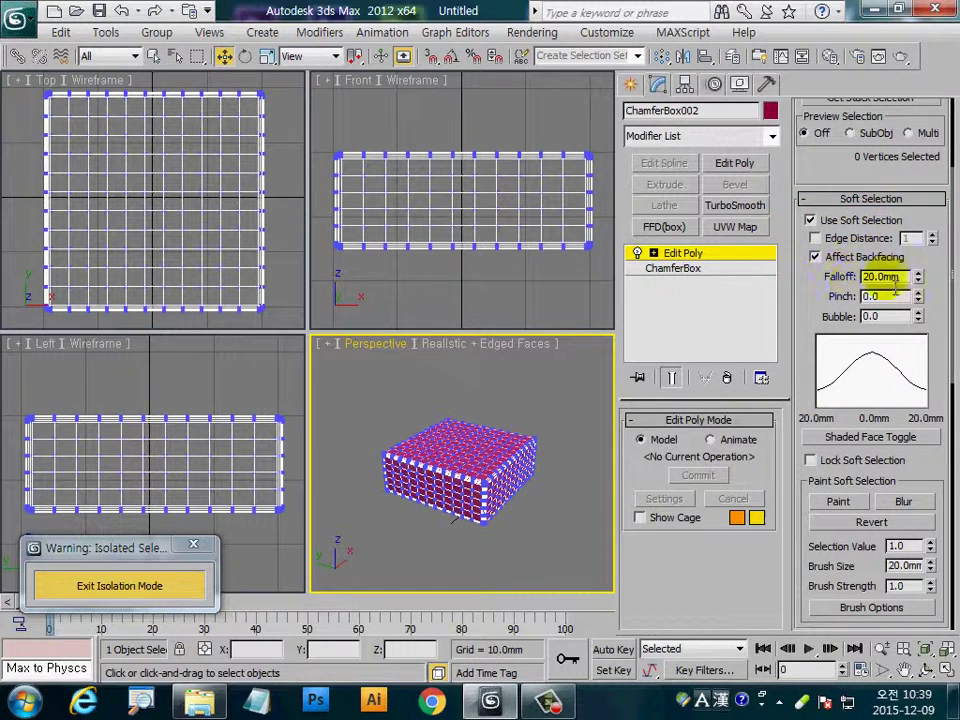
pyautogui.doubleClick(878, 277)
pyautogui.click(886, 284)
pyautogui.write('100')
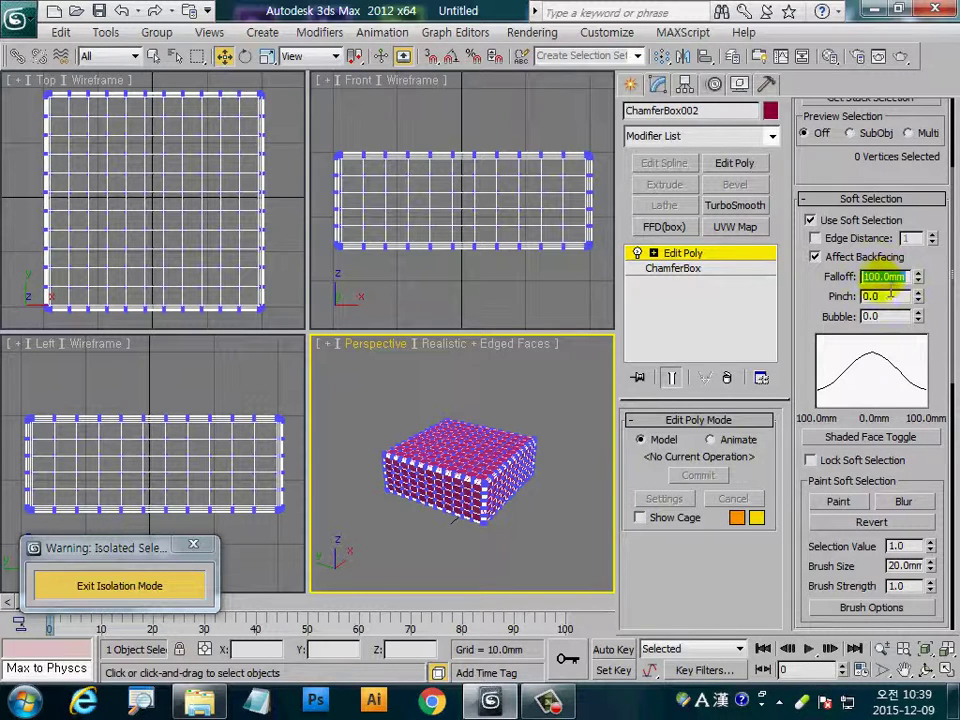
# Select four top vertices in a square and lower them to Z 288.343 mm in the Front view
pyautogui.click(210, 232)
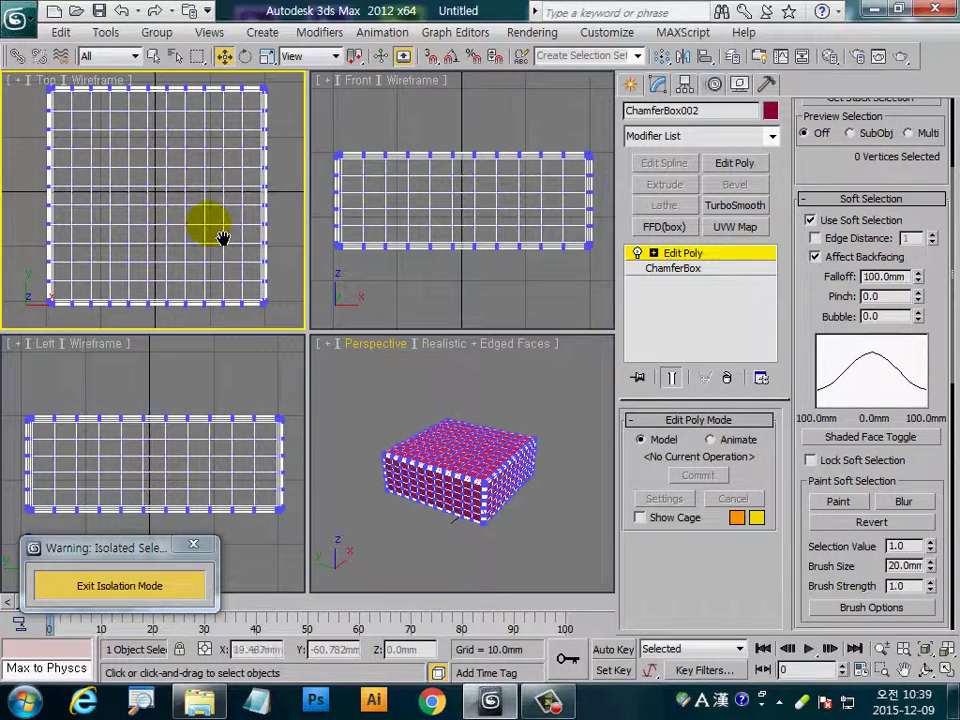
pyautogui.click(104, 148)
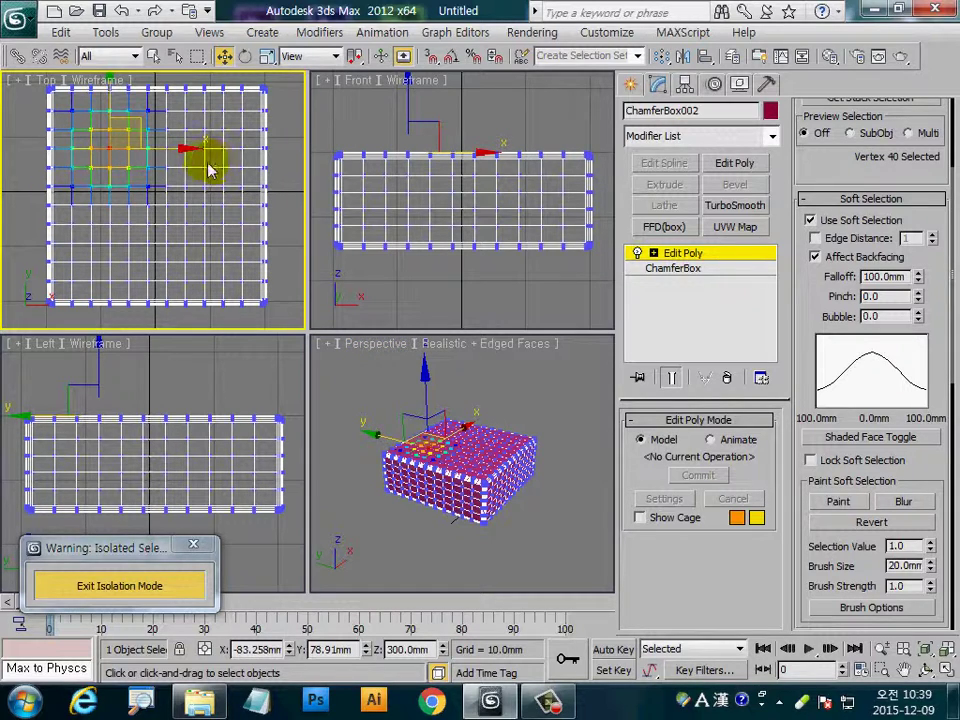
pyautogui.keyDown('ctrl'); pyautogui.click(206, 152); pyautogui.keyUp('ctrl')
pyautogui.keyDown('ctrl'); pyautogui.click(110, 232); pyautogui.keyUp('ctrl')
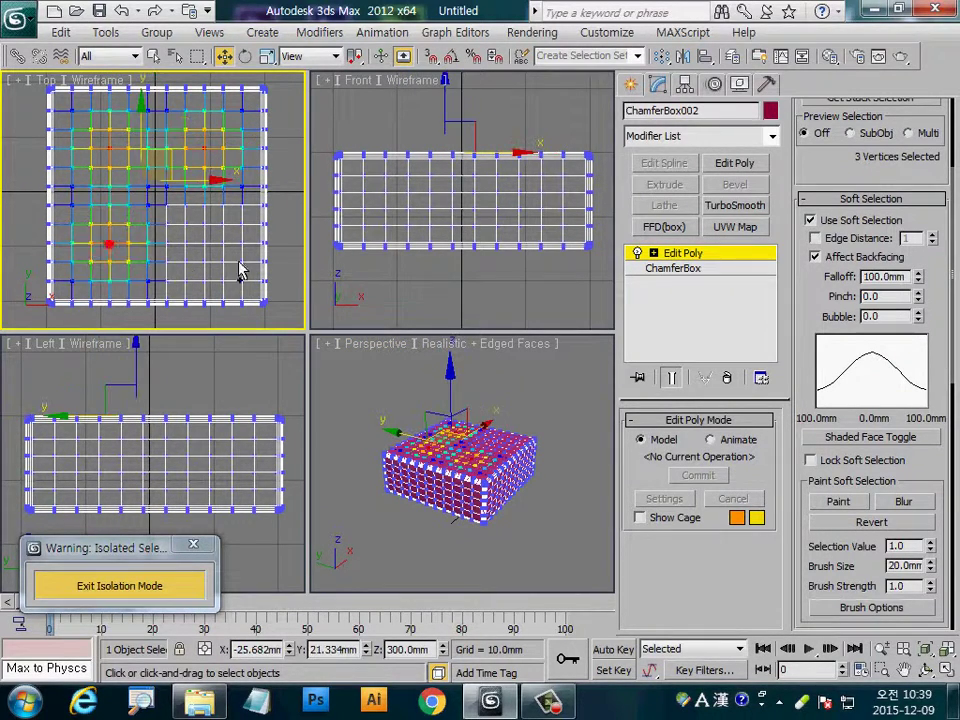
pyautogui.keyDown('ctrl'); pyautogui.click(206, 239); pyautogui.keyUp('ctrl')
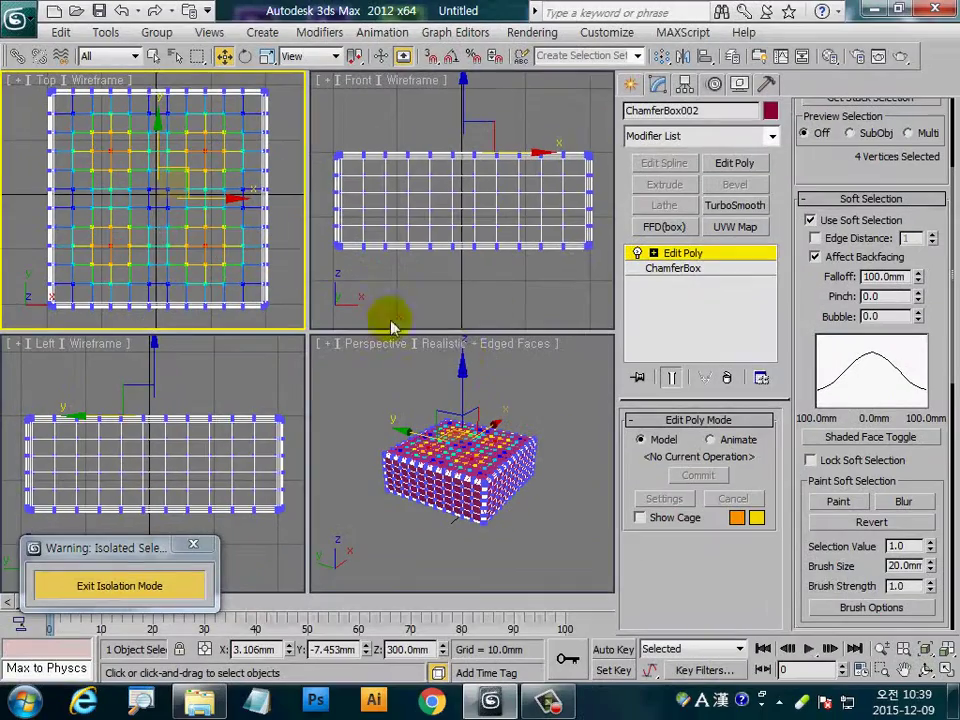
pyautogui.rightClick(410, 120)
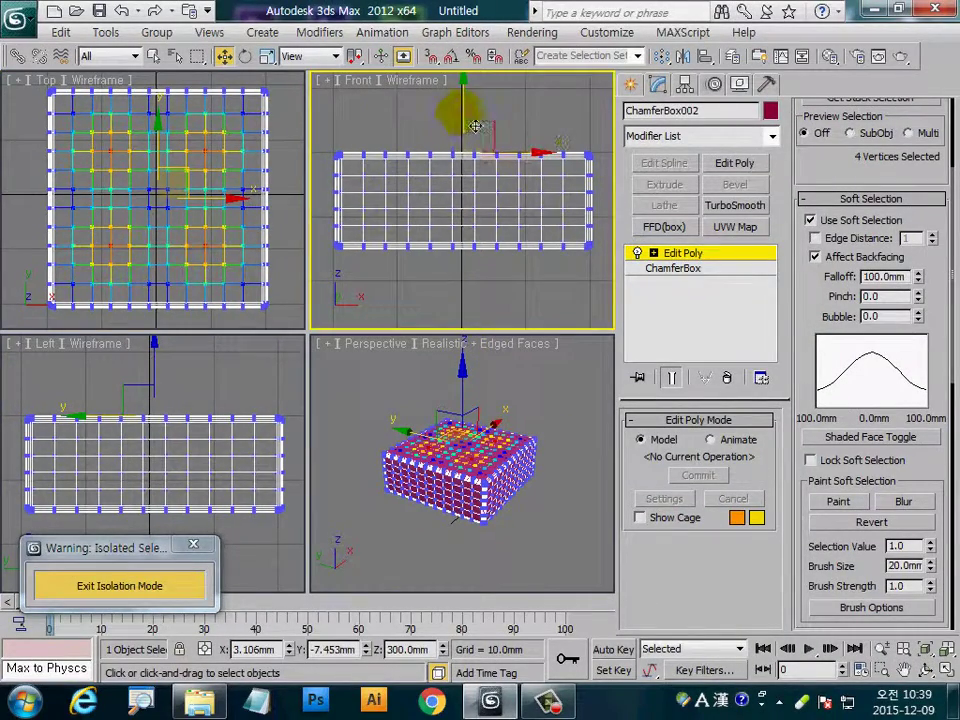
pyautogui.moveTo(477, 120); pyautogui.dragTo(477, 138)
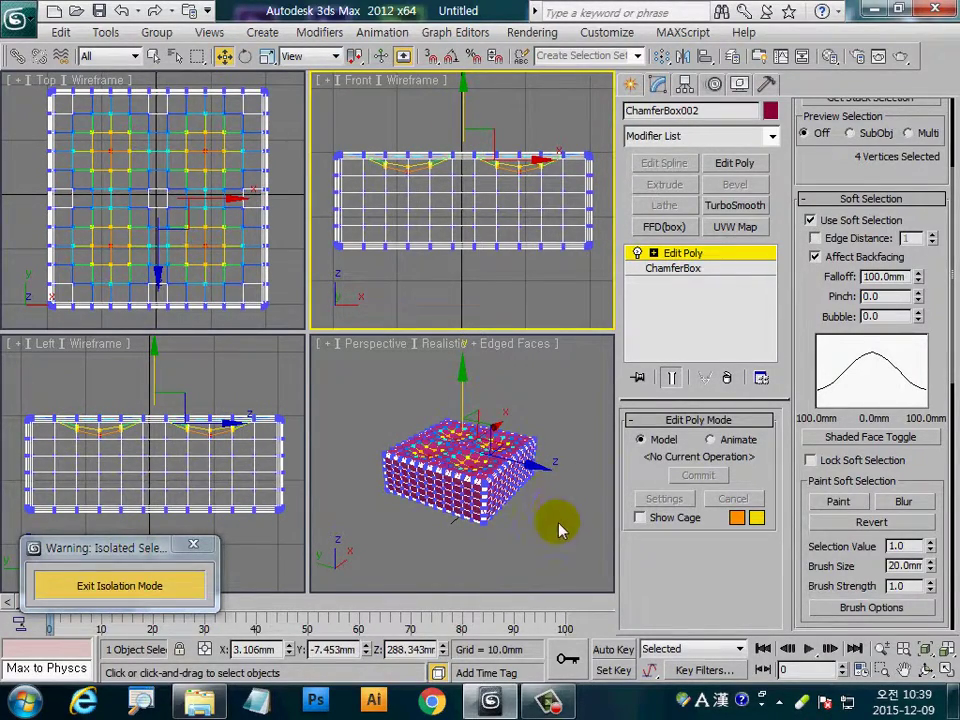
pyautogui.scroll(5, 491, 547)
pyautogui.moveTo(491, 547); pyautogui.dragTo(563, 561)
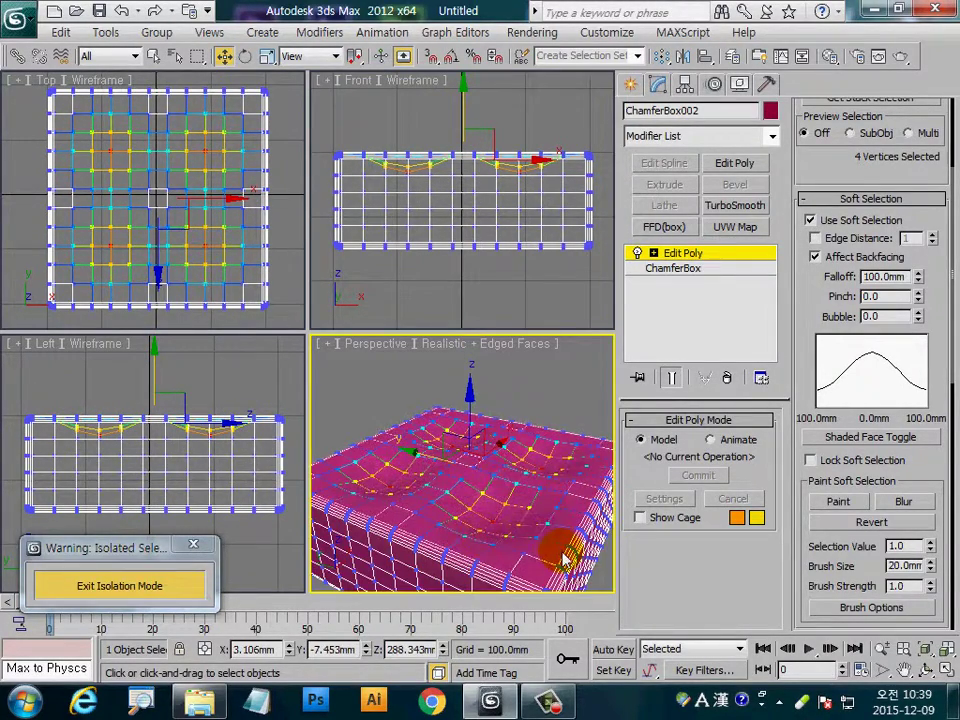
pyautogui.click(685, 256)
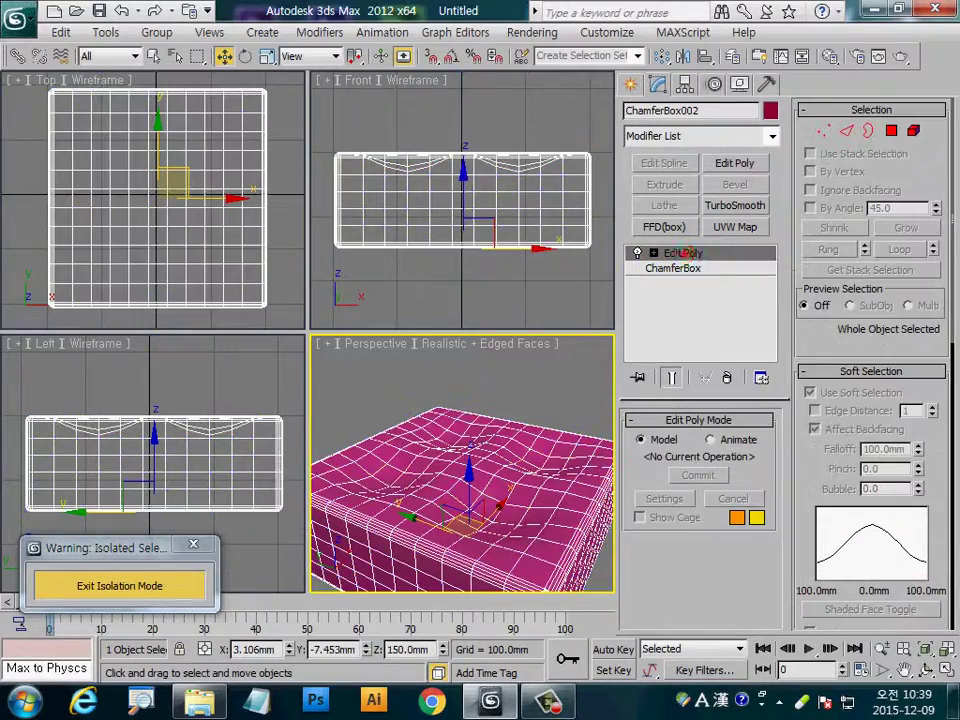
# Add TurboSmooth and an FFD(box) 4x4x4 modifier, switching to its Control Points level
pyautogui.click(737, 208)
pyautogui.keyDown('alt'); pyautogui.moveTo(567, 507); pyautogui.dragTo(563, 508, button='middle'); pyautogui.keyUp('alt')
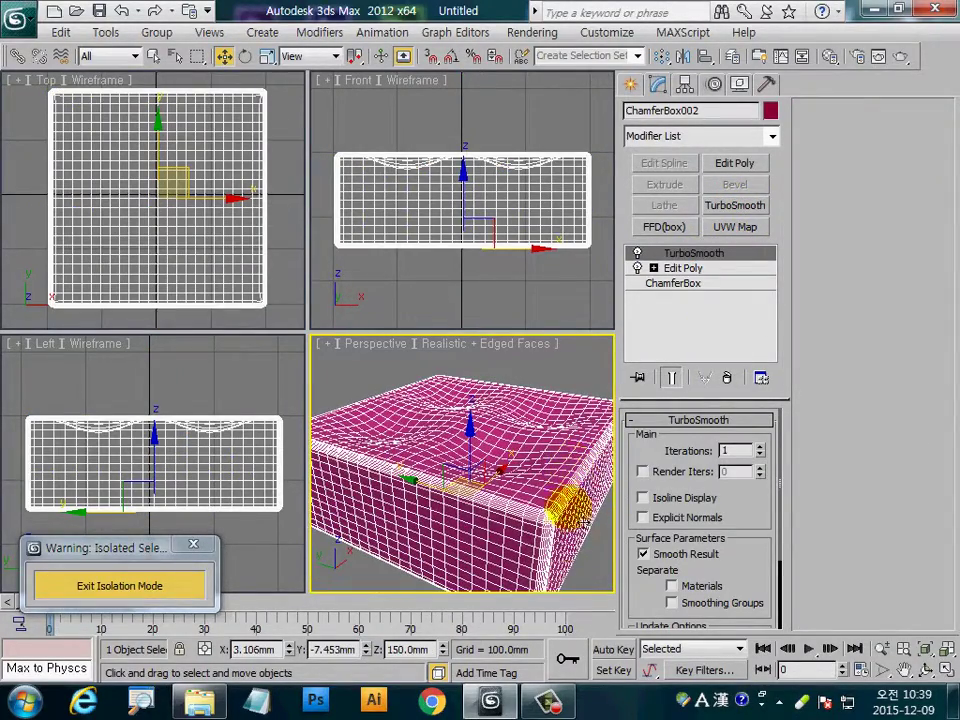
pyautogui.keyDown('alt'); pyautogui.moveTo(586, 553); pyautogui.dragTo(578, 536, button='middle'); pyautogui.keyUp('alt')
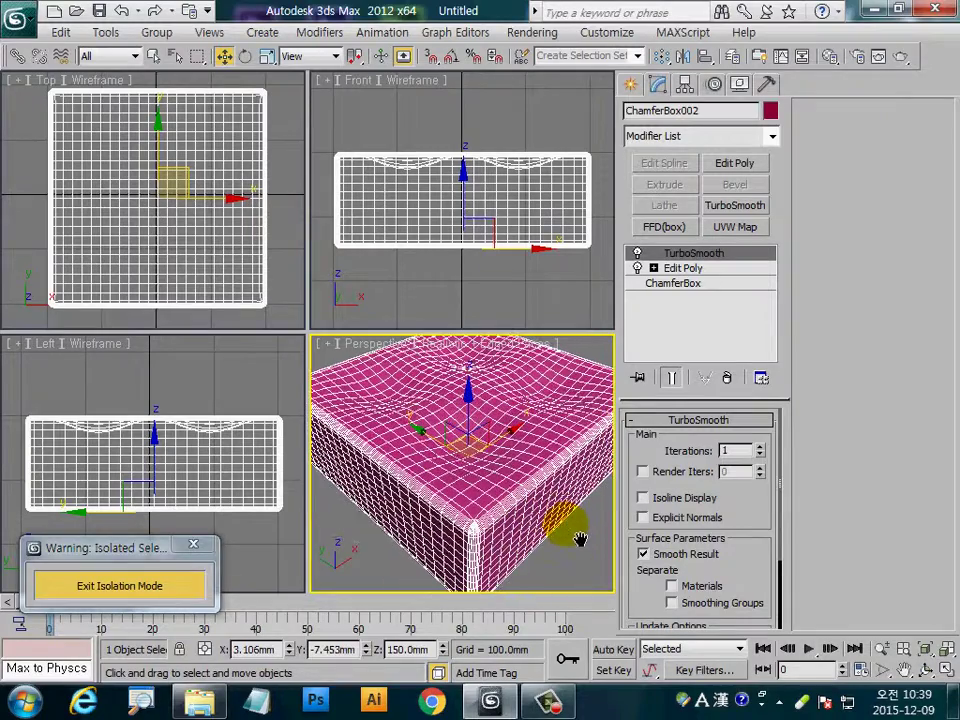
pyautogui.click(677, 227)
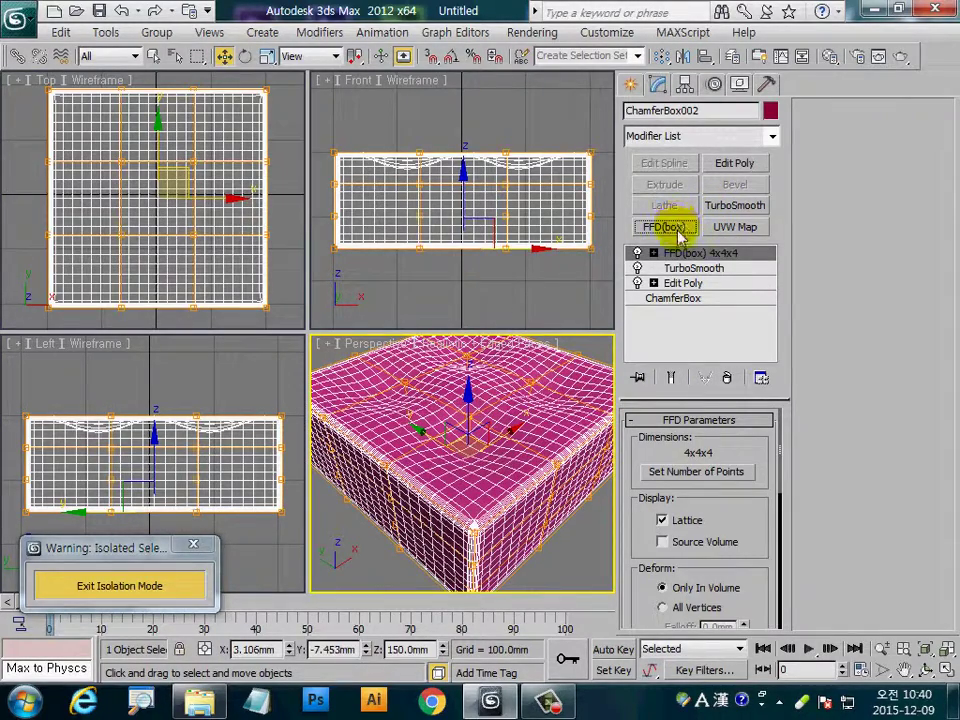
pyautogui.click(653, 253)
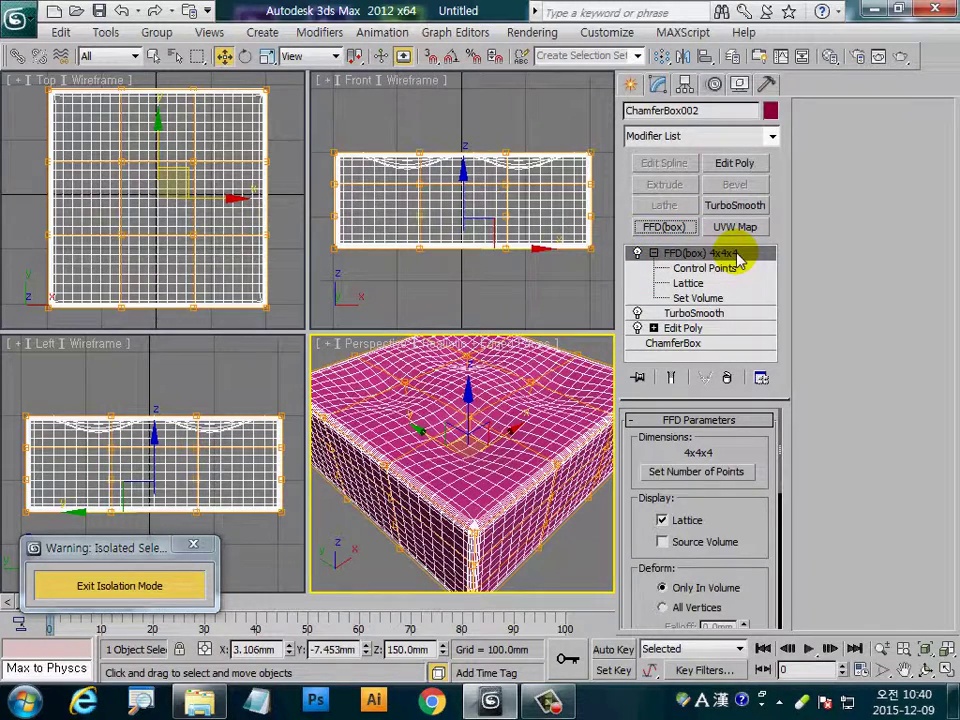
pyautogui.click(705, 268)
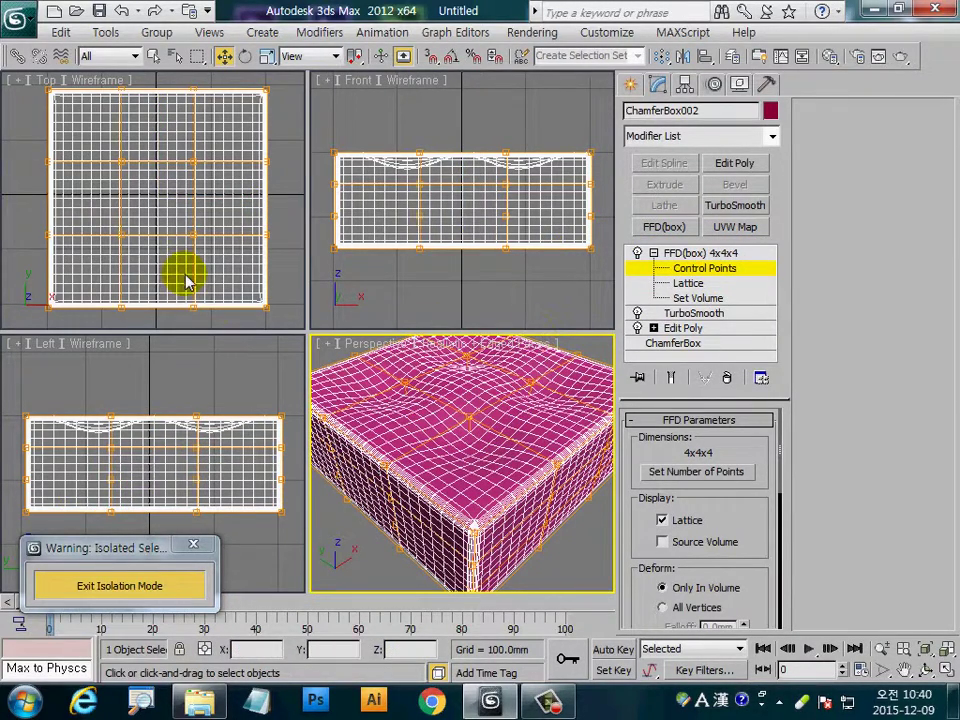
# Select the top middle FFD control points in the Front view and raise them slightly
pyautogui.moveTo(76, 202); pyautogui.dragTo(200, 82)
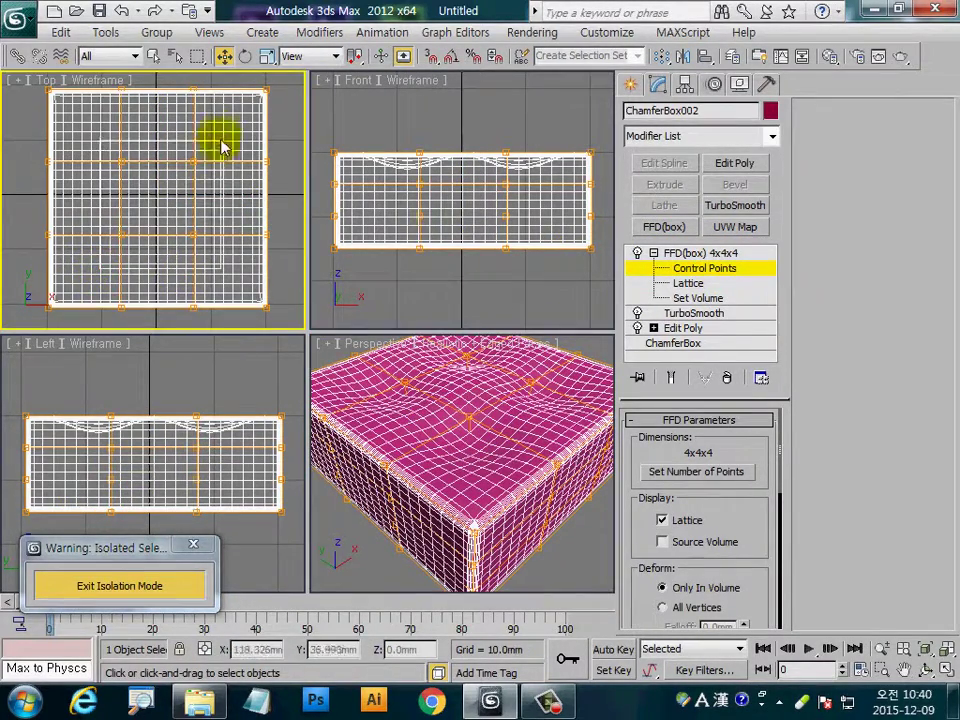
pyautogui.rightClick(490, 287)
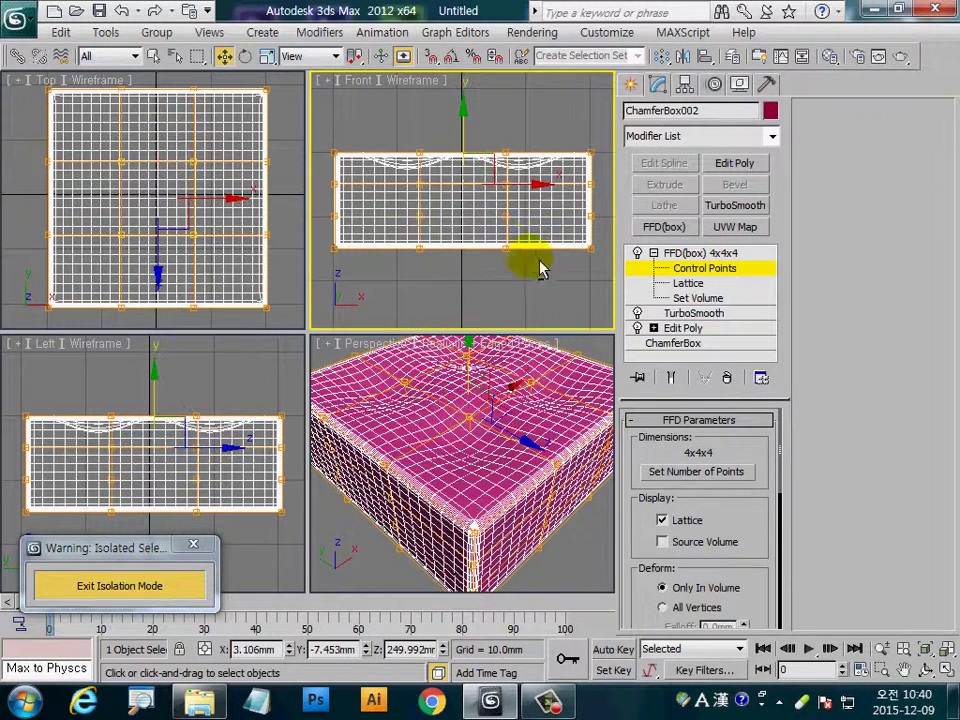
pyautogui.moveTo(407, 257); pyautogui.dragTo(525, 257)
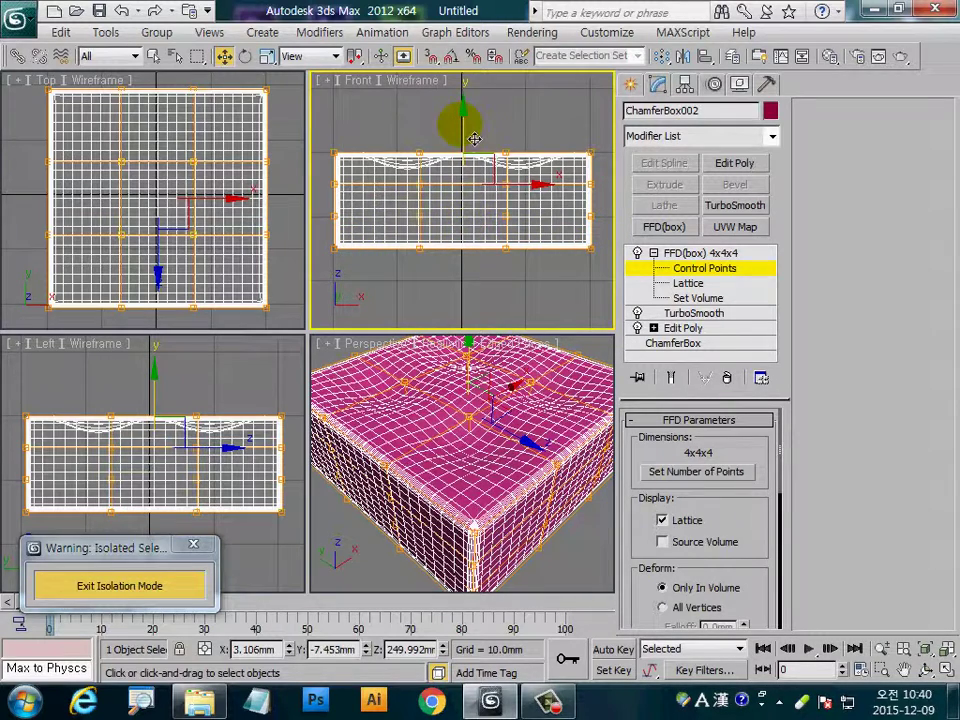
pyautogui.moveTo(456, 118)
pyautogui.mouseDown()
pyautogui.moveTo(476, 136)
pyautogui.moveTo(456, 103)
pyautogui.mouseUp()
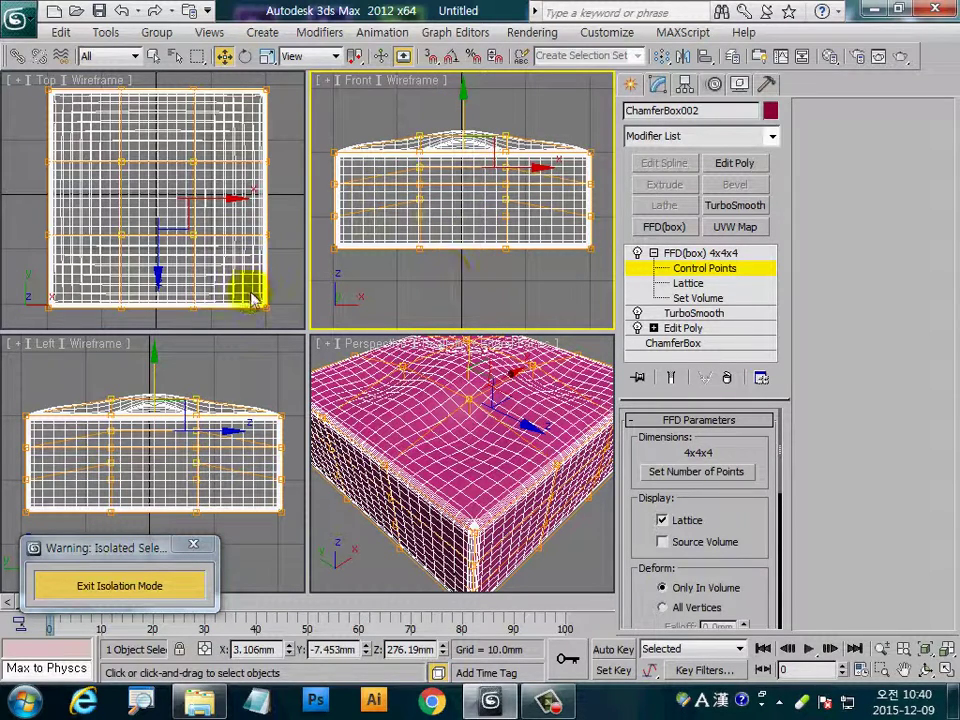
pyautogui.click(280, 295)
# Select other control-point groups and drag the bottom points downward to bend the lattice
pyautogui.click(52, 113)
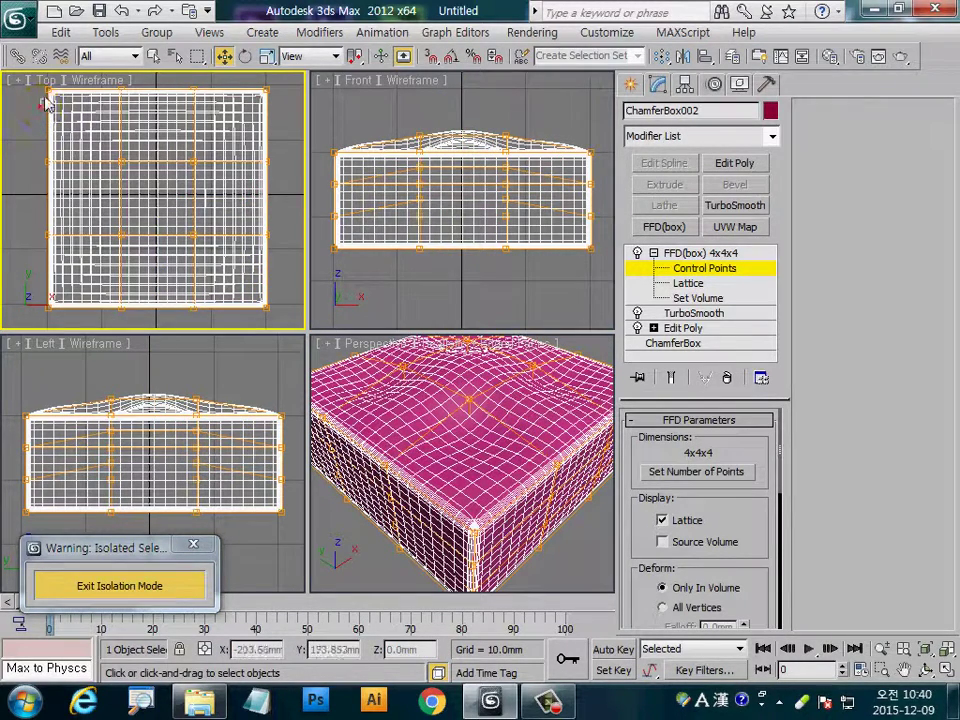
pyautogui.moveTo(32, 62); pyautogui.dragTo(50, 322)
pyautogui.click(238, 304)
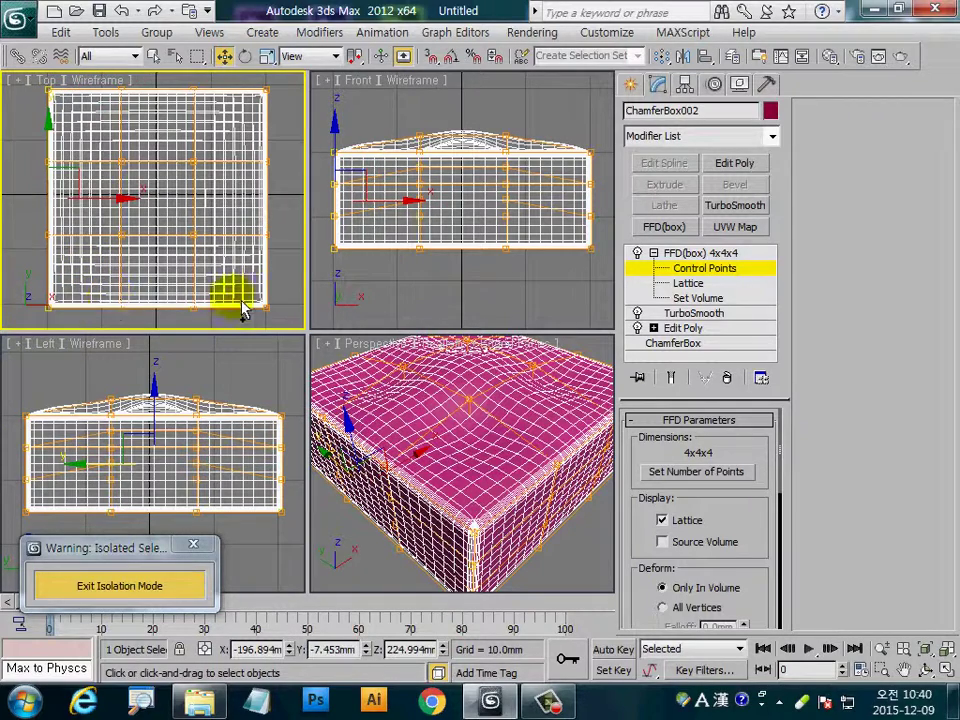
pyautogui.moveTo(262, 326); pyautogui.dragTo(268, 118)
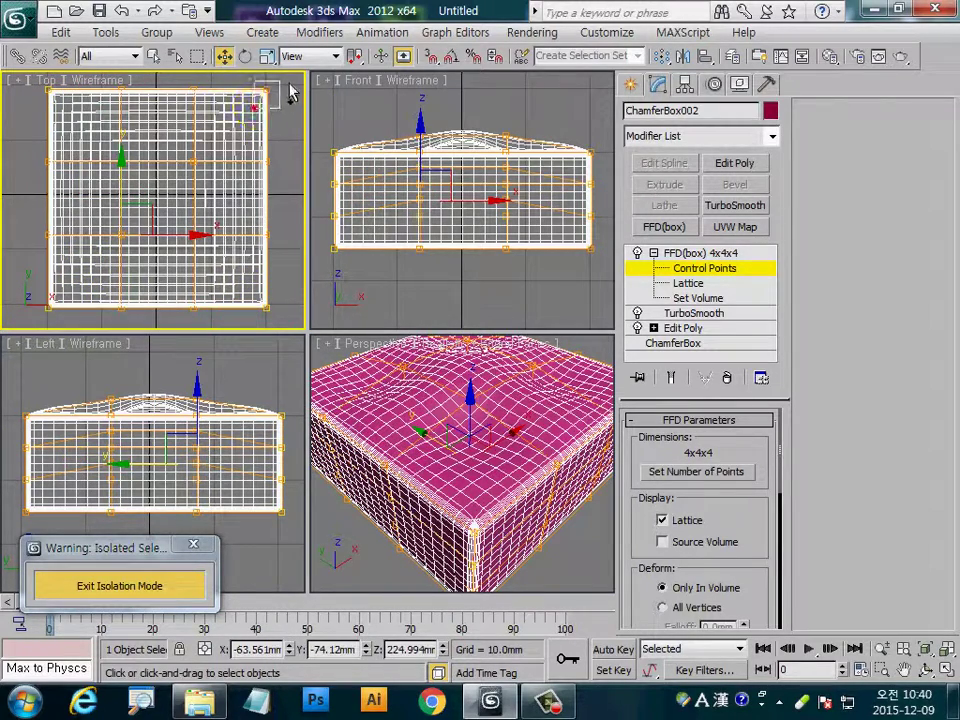
pyautogui.click(456, 229)
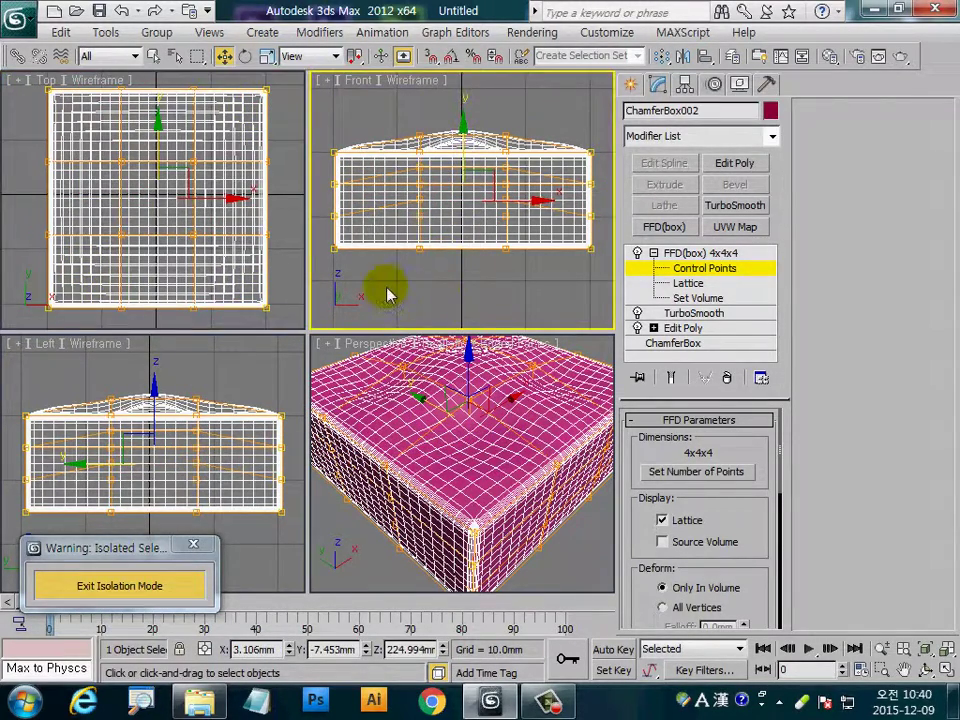
pyautogui.moveTo(321, 246)
pyautogui.mouseDown()
pyautogui.moveTo(617, 248)
pyautogui.moveTo(591, 317)
pyautogui.mouseUp()
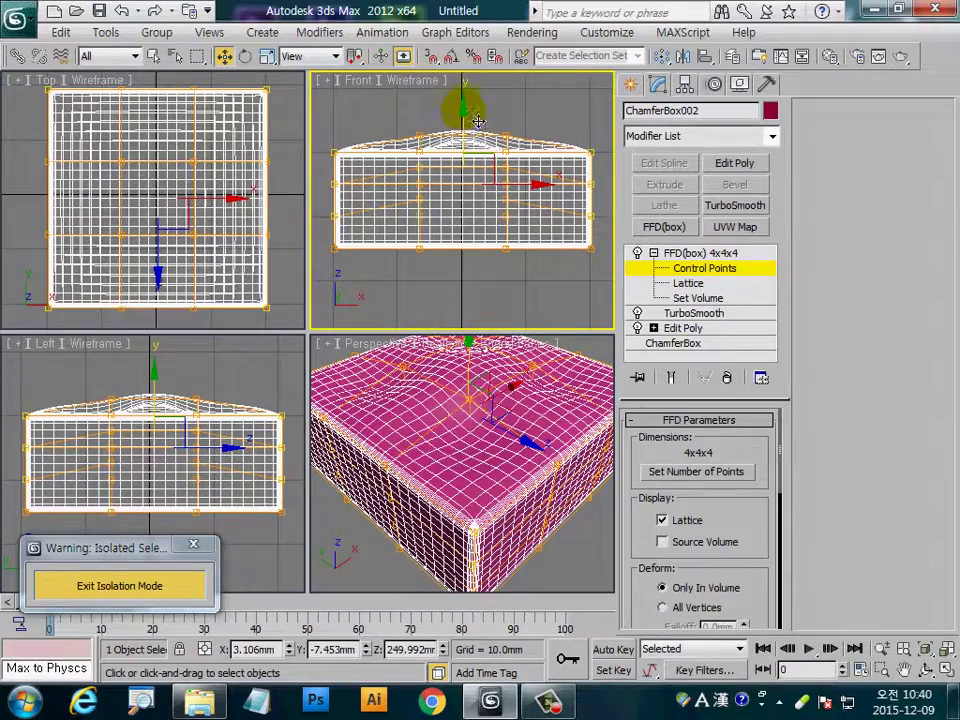
pyautogui.moveTo(478, 122); pyautogui.dragTo(471, 171)
# Undo the last lattice move and inspect the bulging cushion in a maximized Perspective view
pyautogui.hotkey('ctrl', 'z')
pyautogui.rightClick(514, 439)
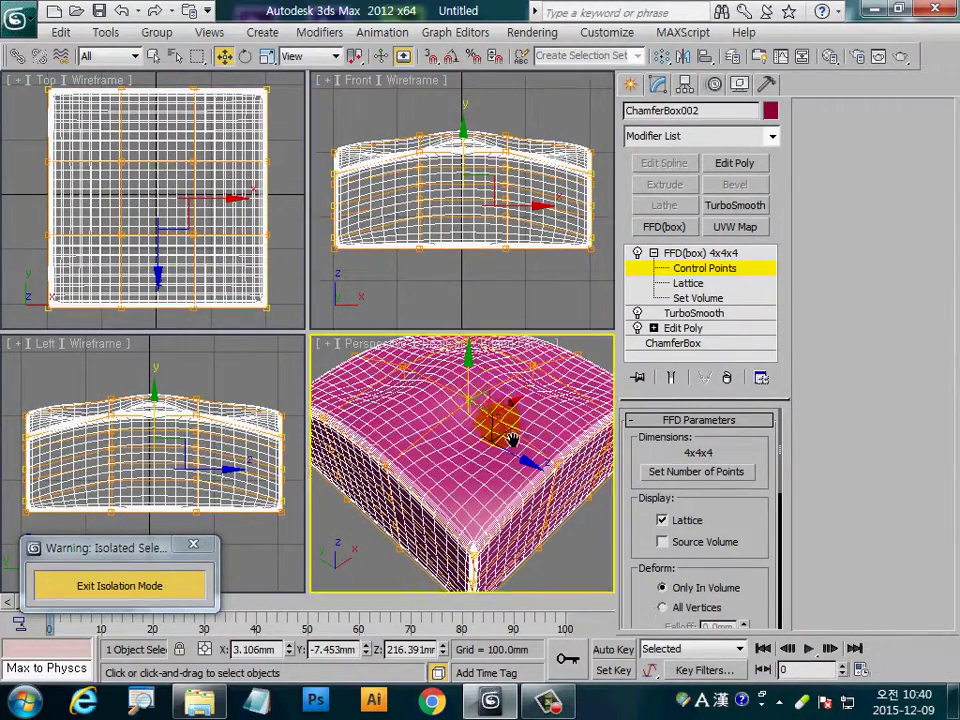
pyautogui.hotkey('alt', 'w')
pyautogui.moveTo(394, 426)
pyautogui.keyDown('alt'); pyautogui.mouseDown(button='middle')
pyautogui.moveTo(399, 411)
pyautogui.moveTo(450, 377)
pyautogui.mouseUp(button='middle'); pyautogui.keyUp('alt')
pyautogui.moveTo(551, 330)
pyautogui.keyDown('alt'); pyautogui.mouseDown(button='middle')
pyautogui.moveTo(17, 274)
pyautogui.moveTo(318, 415)
pyautogui.moveTo(272, 433)
pyautogui.mouseUp(button='middle'); pyautogui.keyUp('alt')
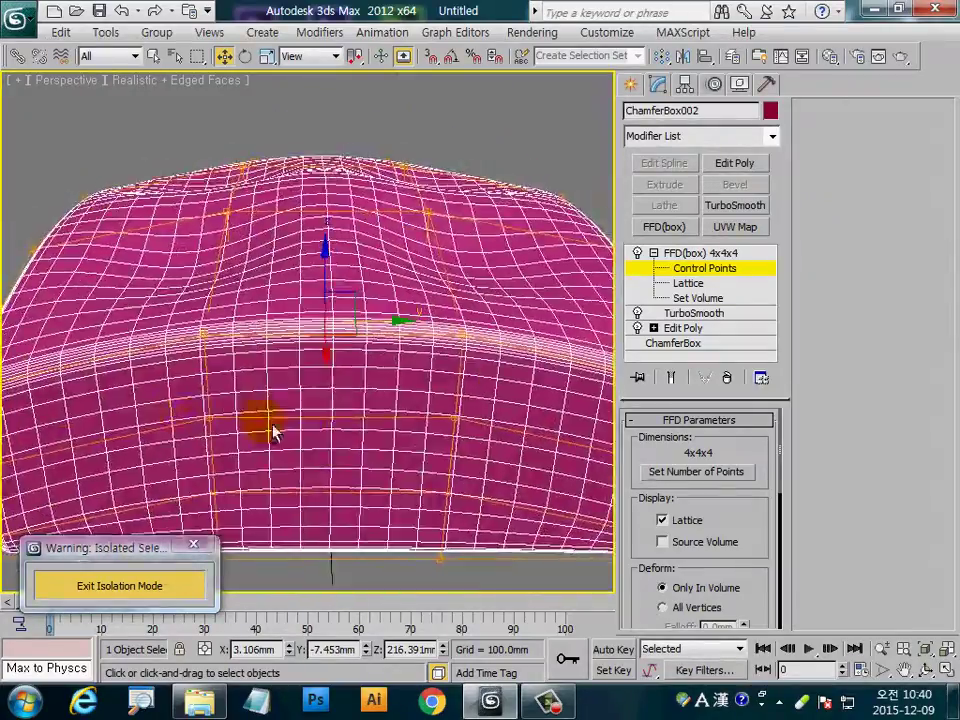
pyautogui.moveTo(343, 418)
pyautogui.keyDown('alt'); pyautogui.mouseDown(button='middle')
pyautogui.moveTo(437, 462)
pyautogui.moveTo(321, 471)
pyautogui.moveTo(369, 444)
pyautogui.mouseUp(button='middle'); pyautogui.keyUp('alt')
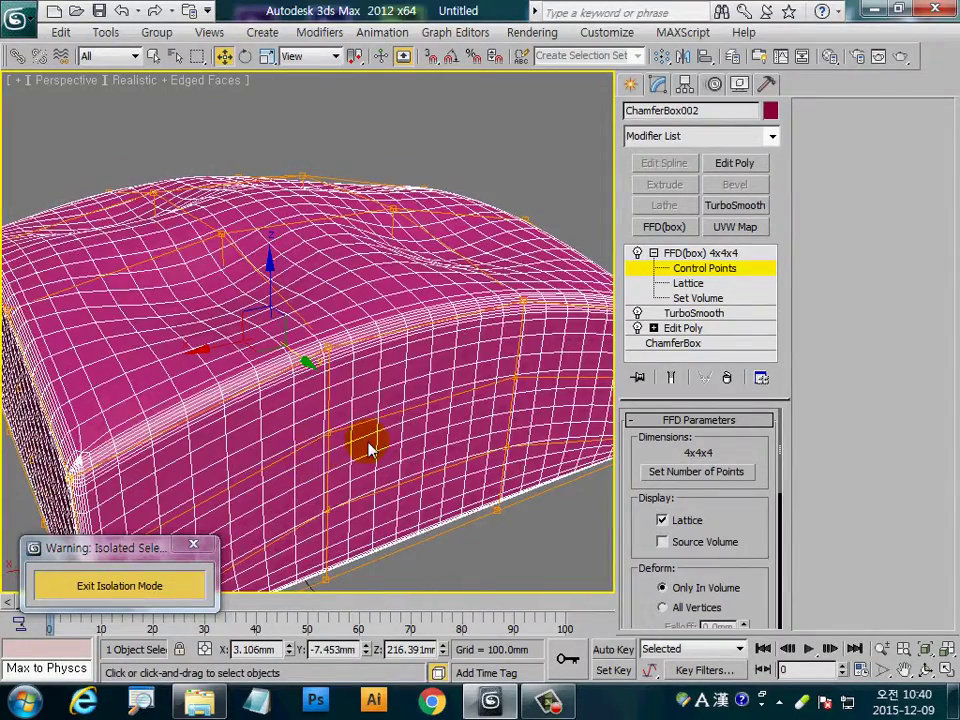
pyautogui.hotkey('alt', 'w')
# Select the top-centre control points, then exit the Control Points level
pyautogui.click(457, 122)
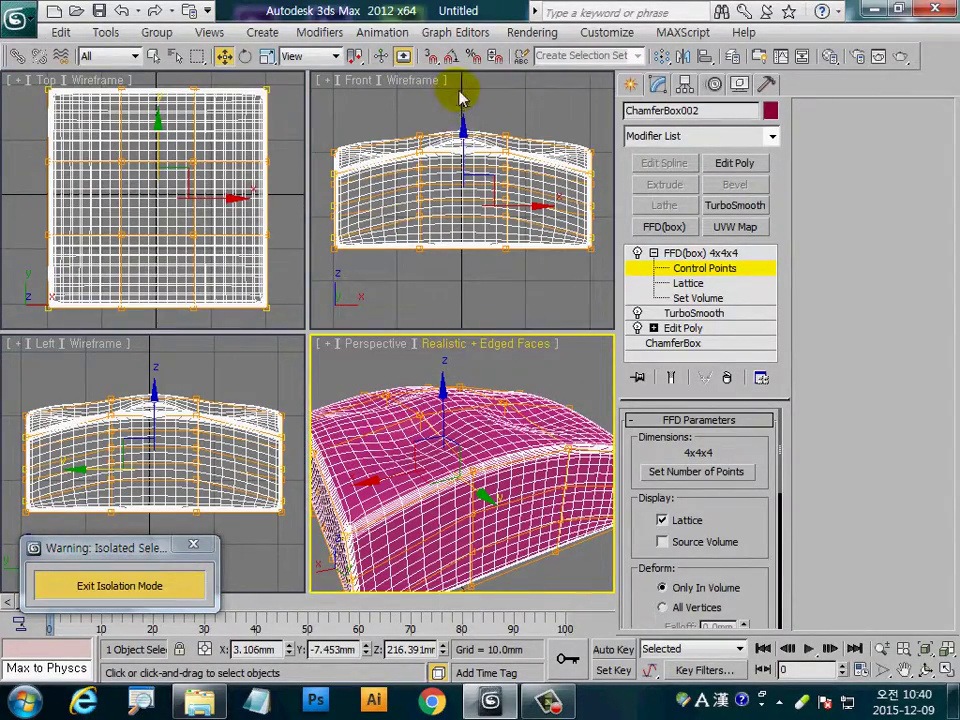
pyautogui.click(468, 134)
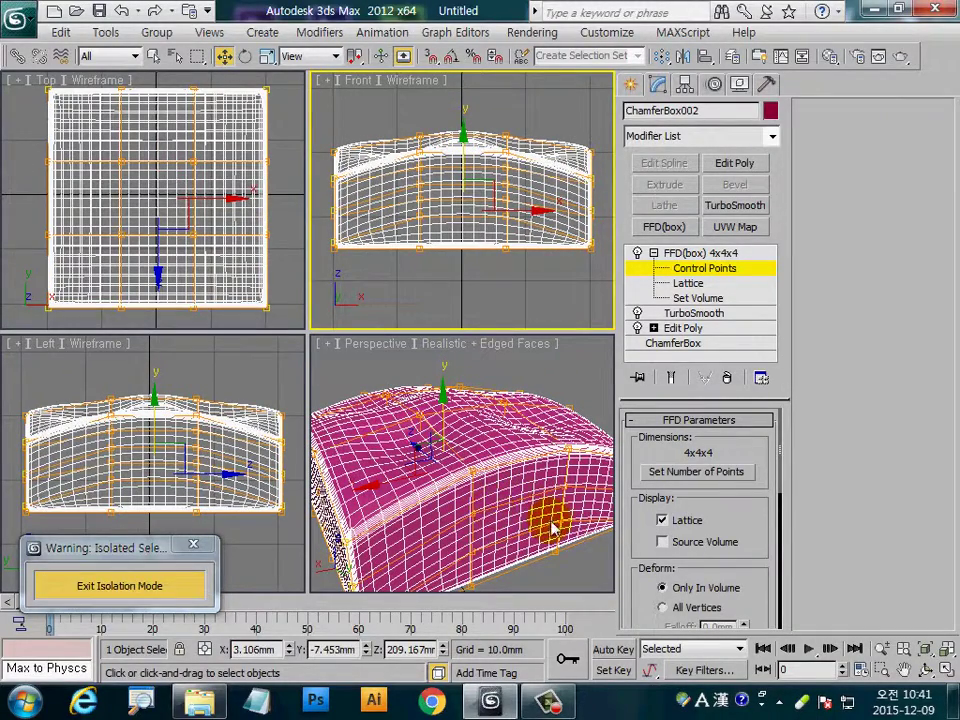
pyautogui.click(695, 253)
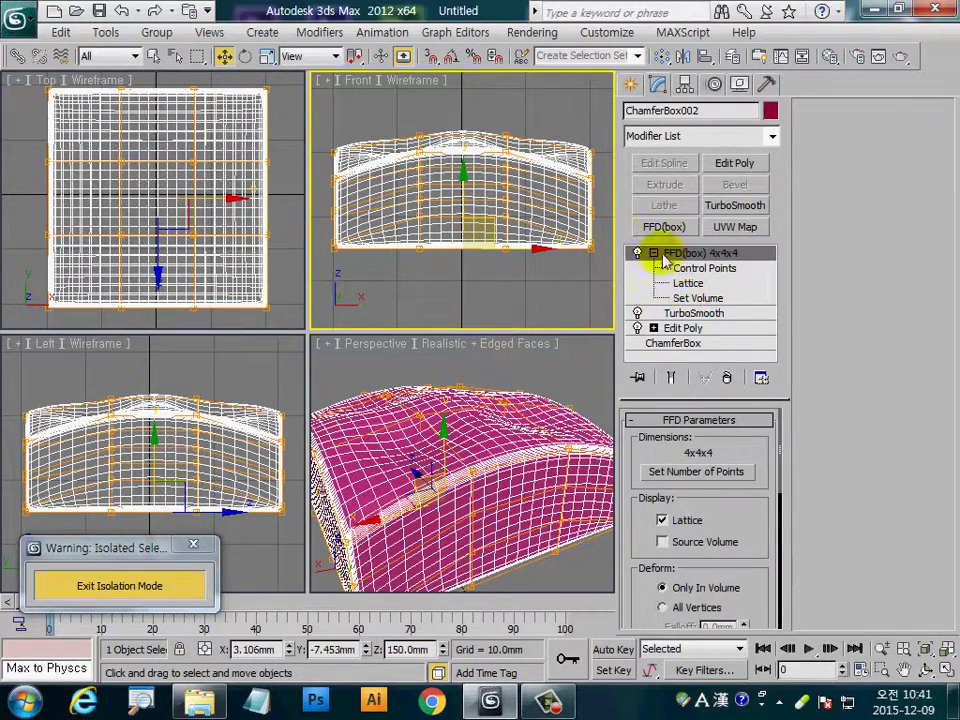
# Add an Edit Poly modifier above the FFD and maximize the Perspective view
pyautogui.click(735, 162)
pyautogui.click(514, 454)
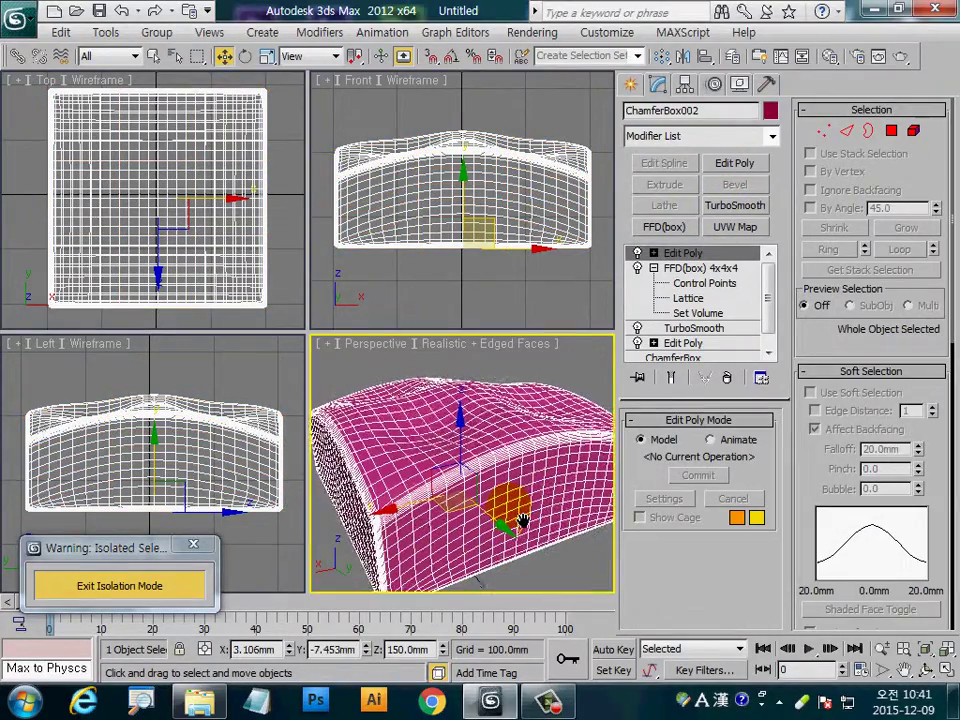
pyautogui.hotkey('alt', 'w')
pyautogui.moveTo(455, 565)
pyautogui.keyDown('alt'); pyautogui.mouseDown(button='middle')
pyautogui.moveTo(401, 450)
pyautogui.moveTo(439, 467)
pyautogui.moveTo(420, 456)
pyautogui.mouseUp(button='middle'); pyautogui.keyUp('alt')
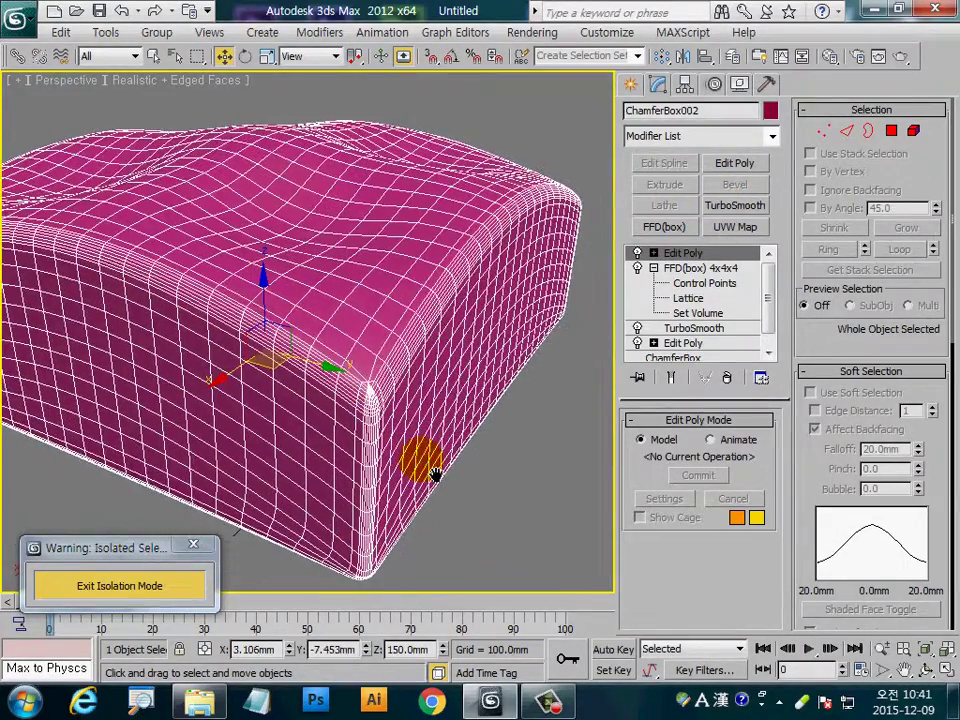
# In Edge mode, pick a rim edge and Loop it to select the 128-edge upper rim
pyautogui.click(846, 132)
pyautogui.click(368, 398)
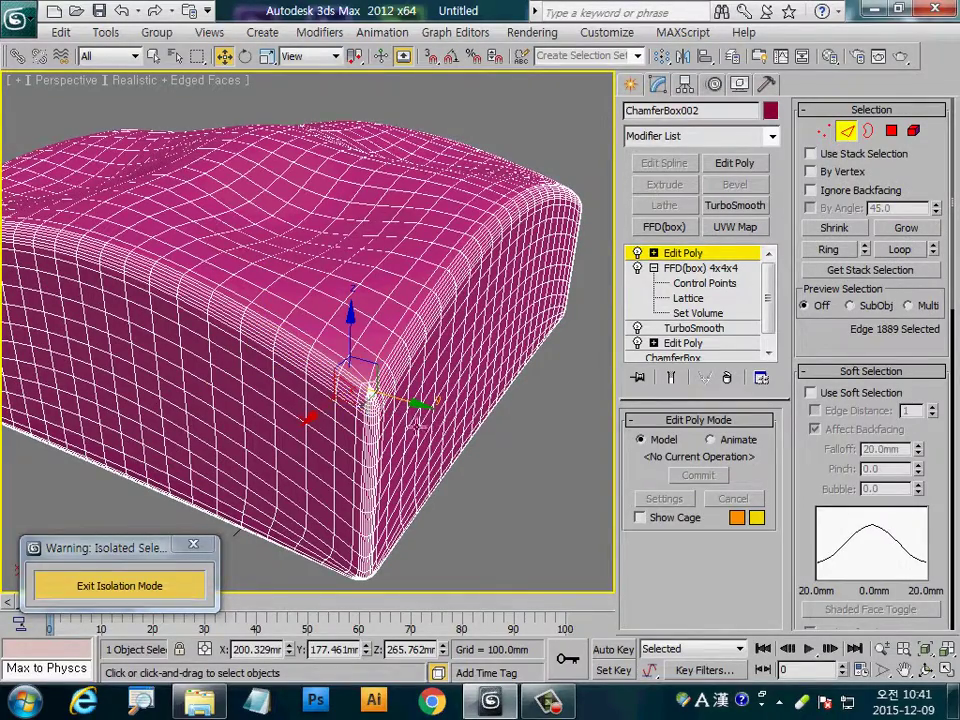
pyautogui.scroll(2, 380, 405)
pyautogui.scroll(2, 316, 385)
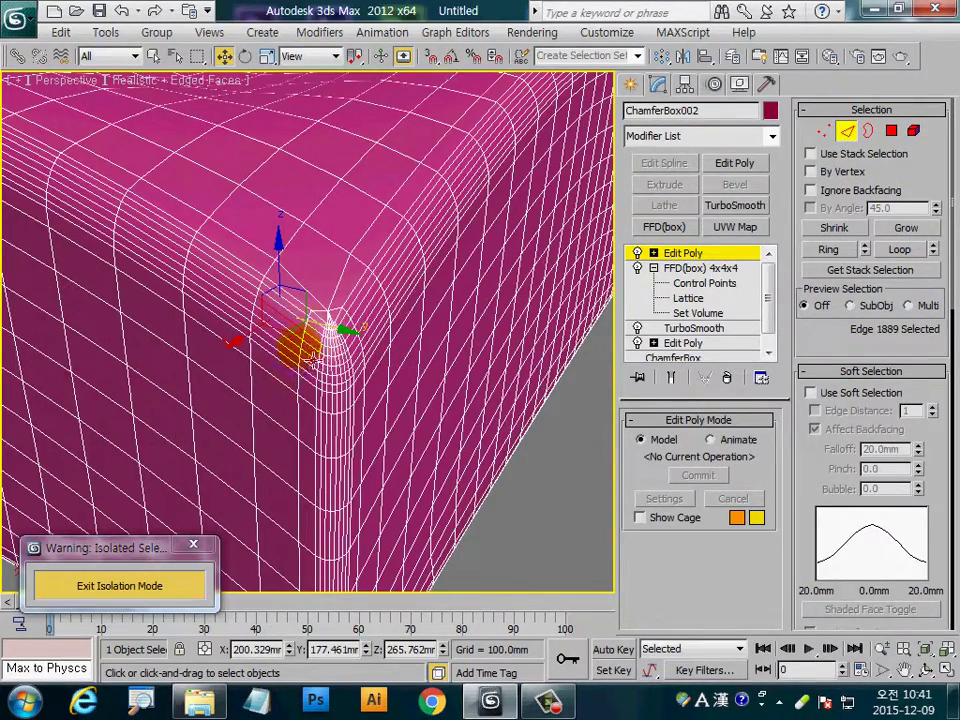
pyautogui.click(295, 340)
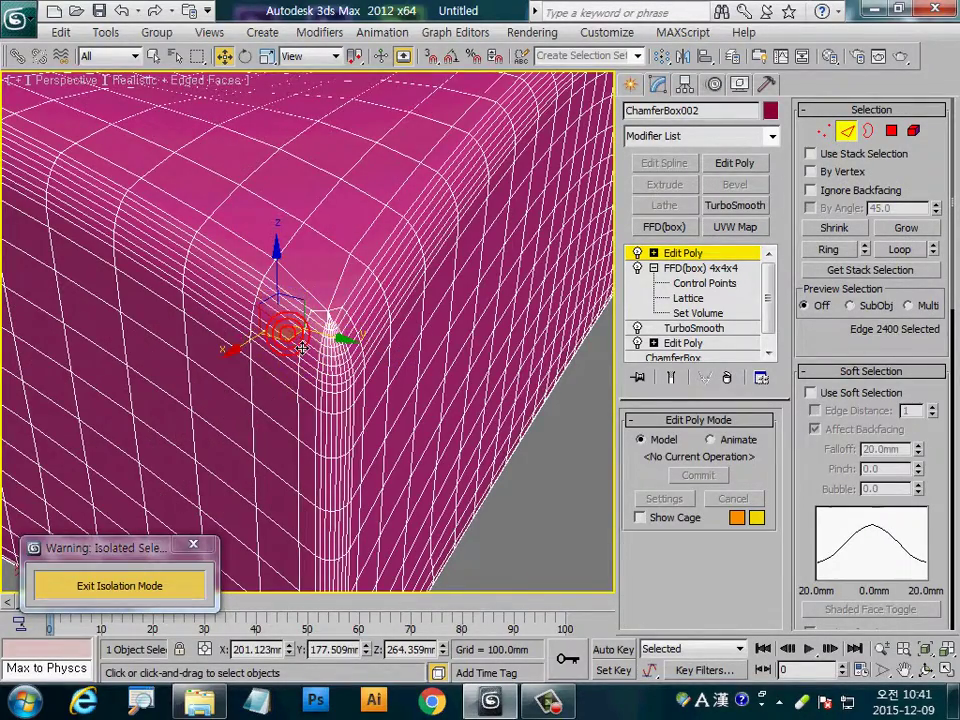
pyautogui.click(900, 250)
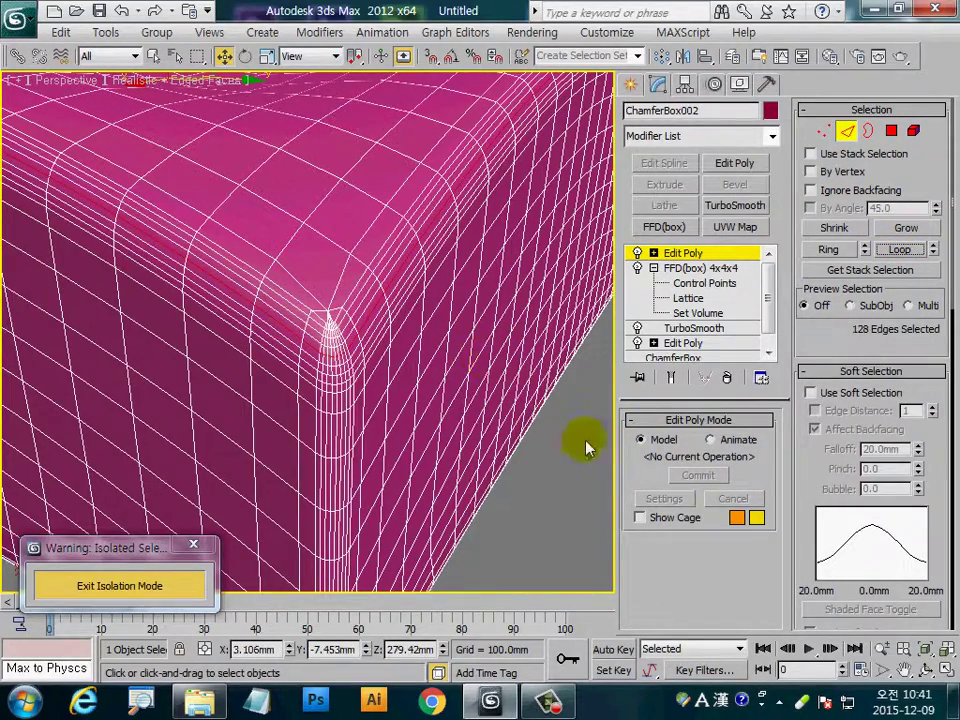
pyautogui.scroll(-1, 488, 408)
pyautogui.scroll(-1, 488, 408)
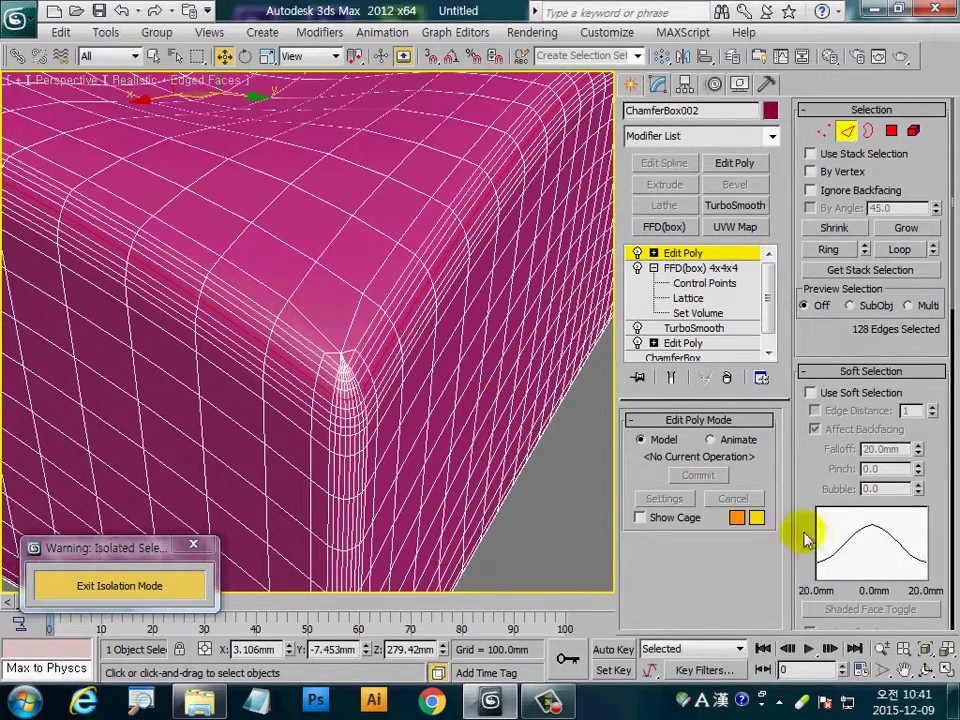
pyautogui.moveTo(824, 482); pyautogui.dragTo(833, 165)
pyautogui.scroll(-3, 870, 270)
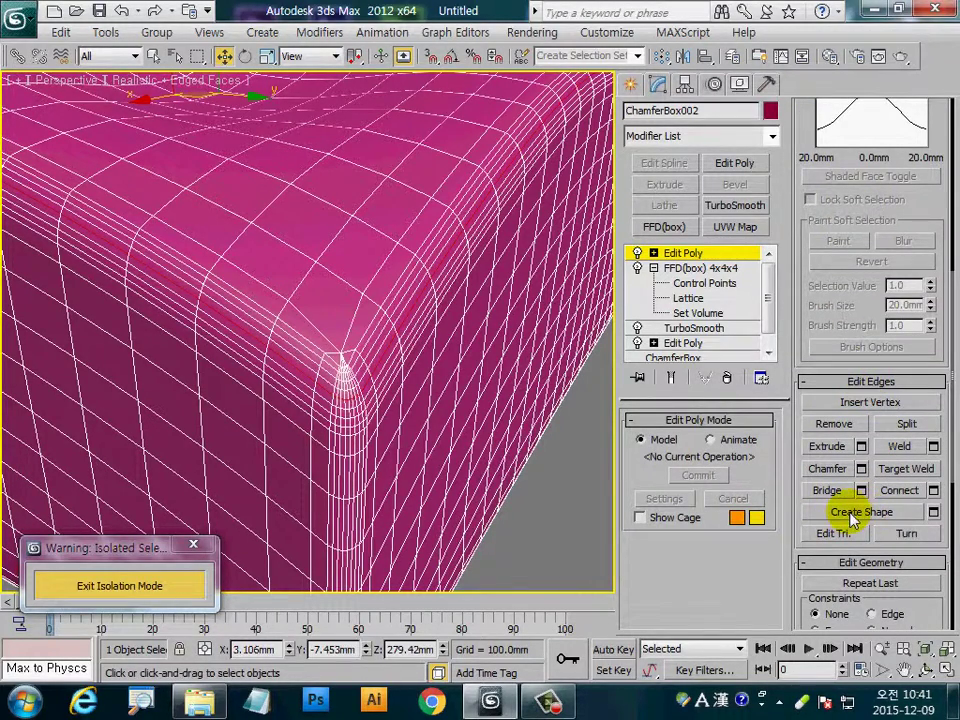
# Create a smooth spline named Shape001 from the cushion's top edge loop, then exit edge mode and deselect
pyautogui.click(933, 512)
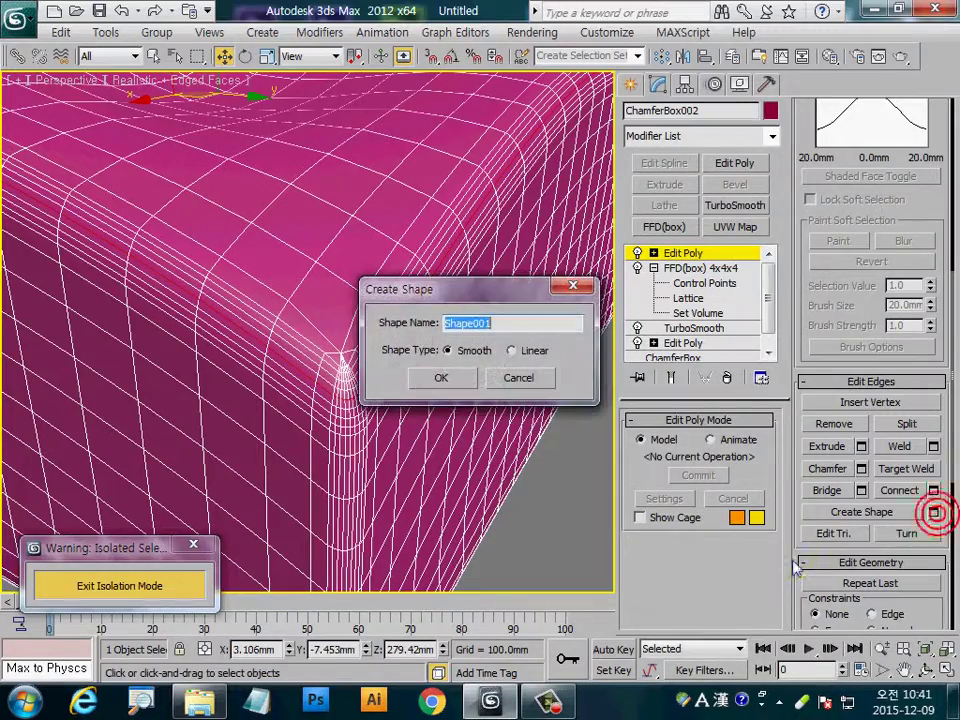
pyautogui.click(450, 381)
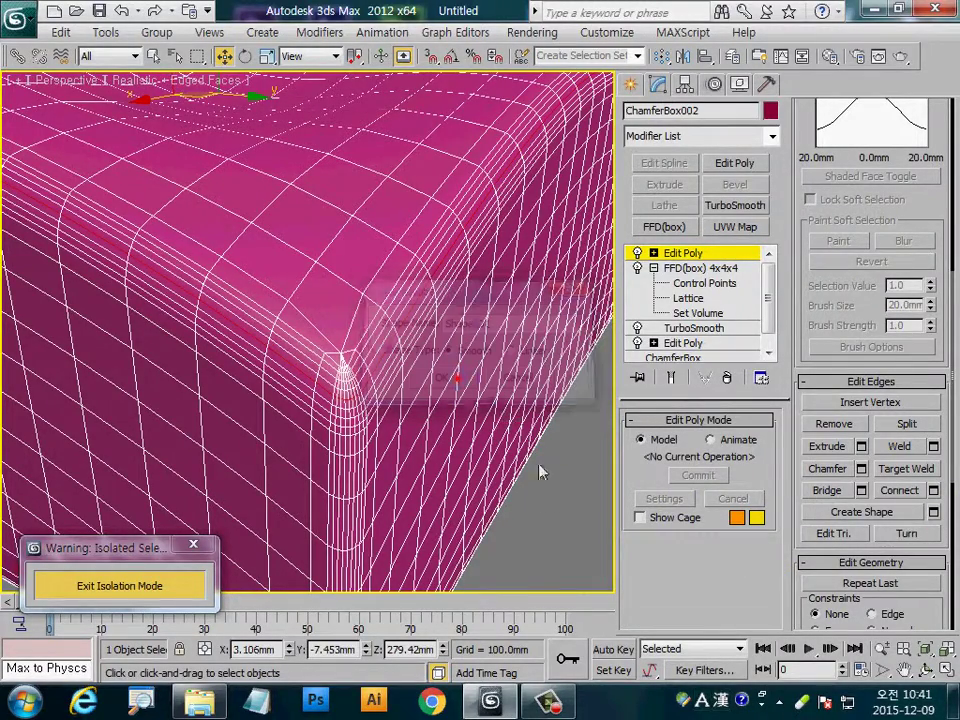
pyautogui.click(679, 258)
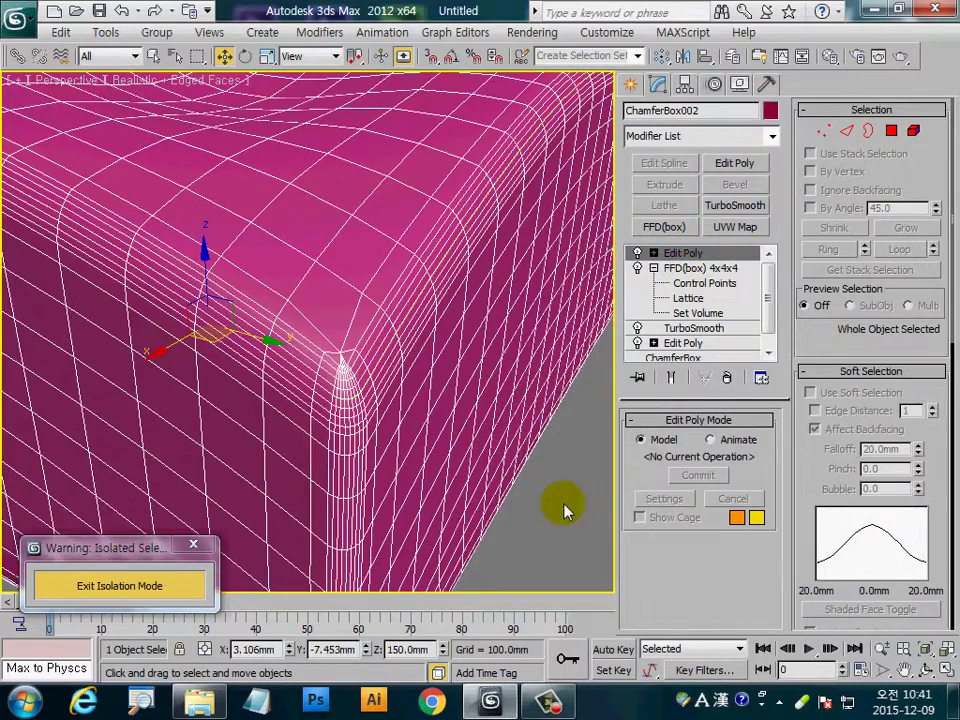
pyautogui.click(563, 510)
pyautogui.scroll(3, 392, 394)
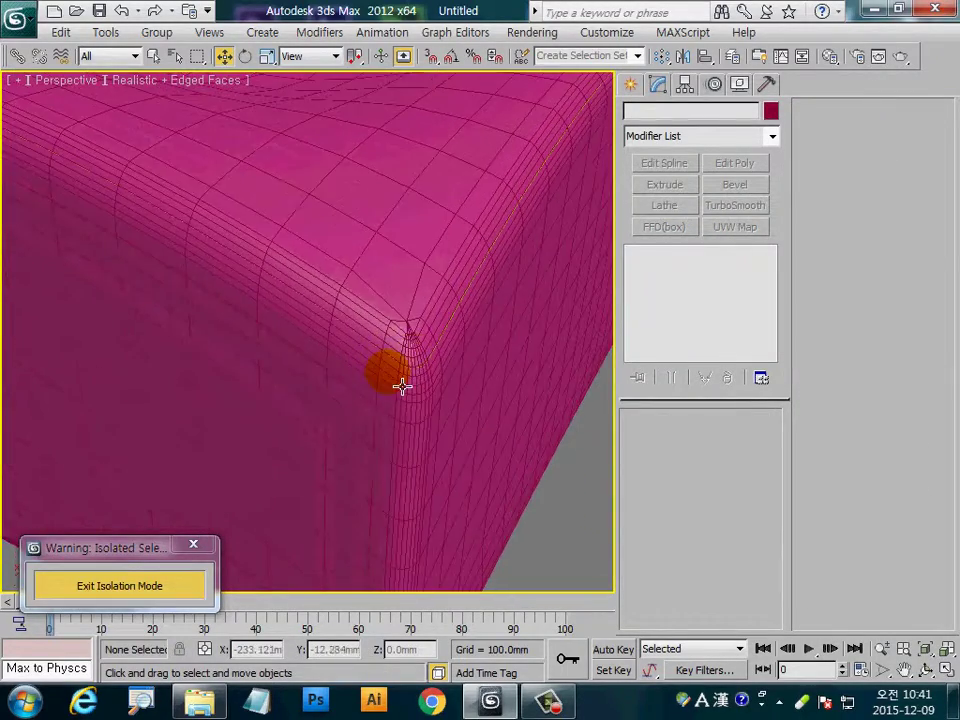
pyautogui.scroll(3, 403, 388)
pyautogui.scroll(-4, 406, 388)
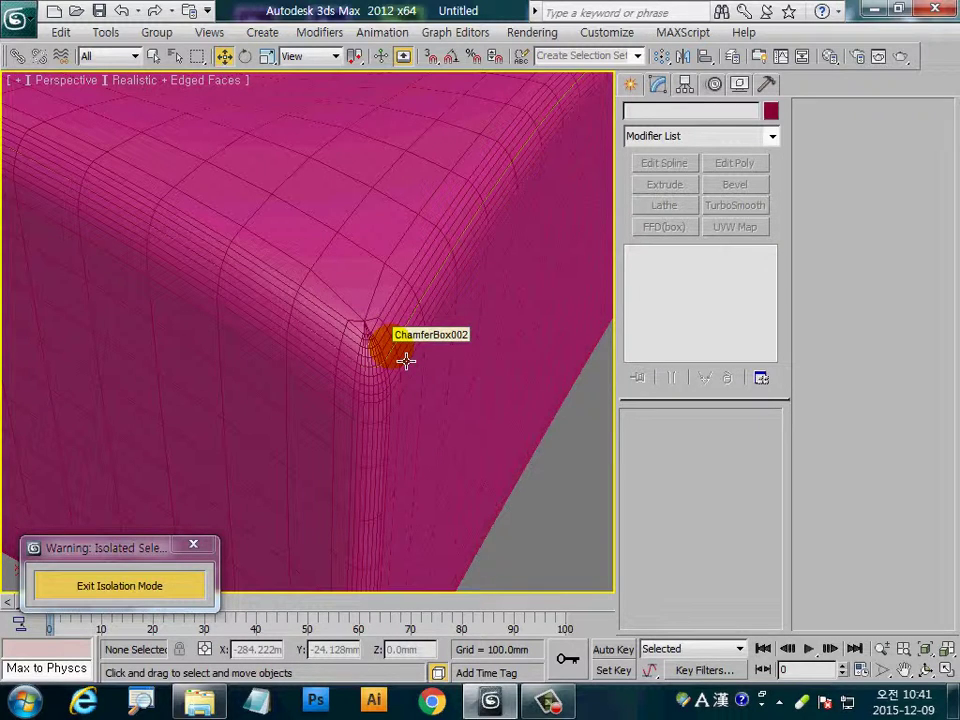
# Select Shape001 from the Select by Name list
pyautogui.click(175, 60)
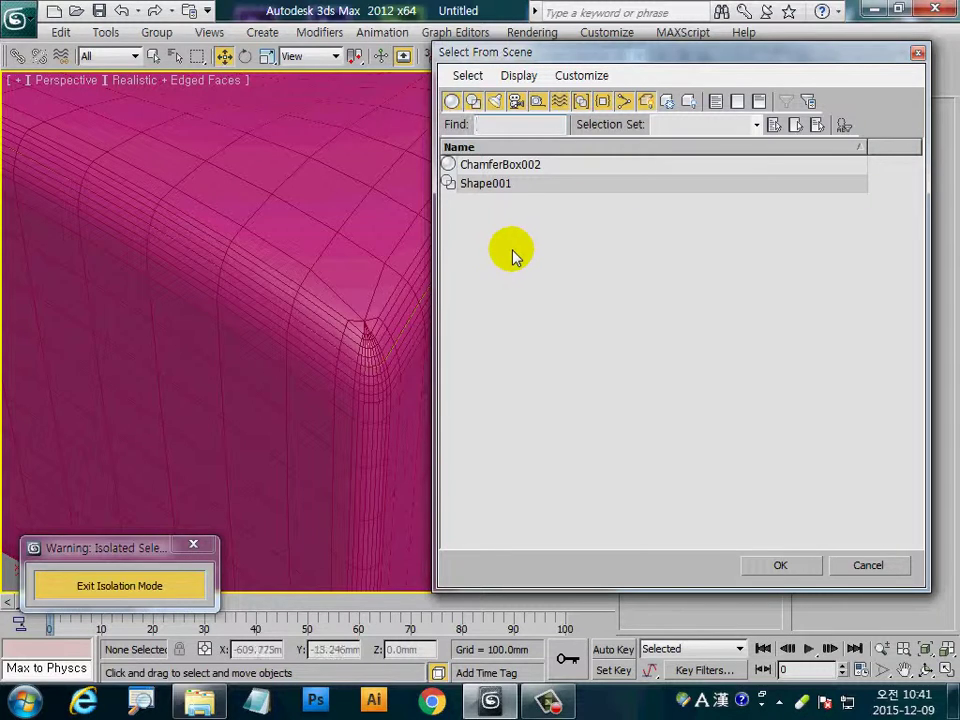
pyautogui.click(493, 185)
pyautogui.click(783, 566)
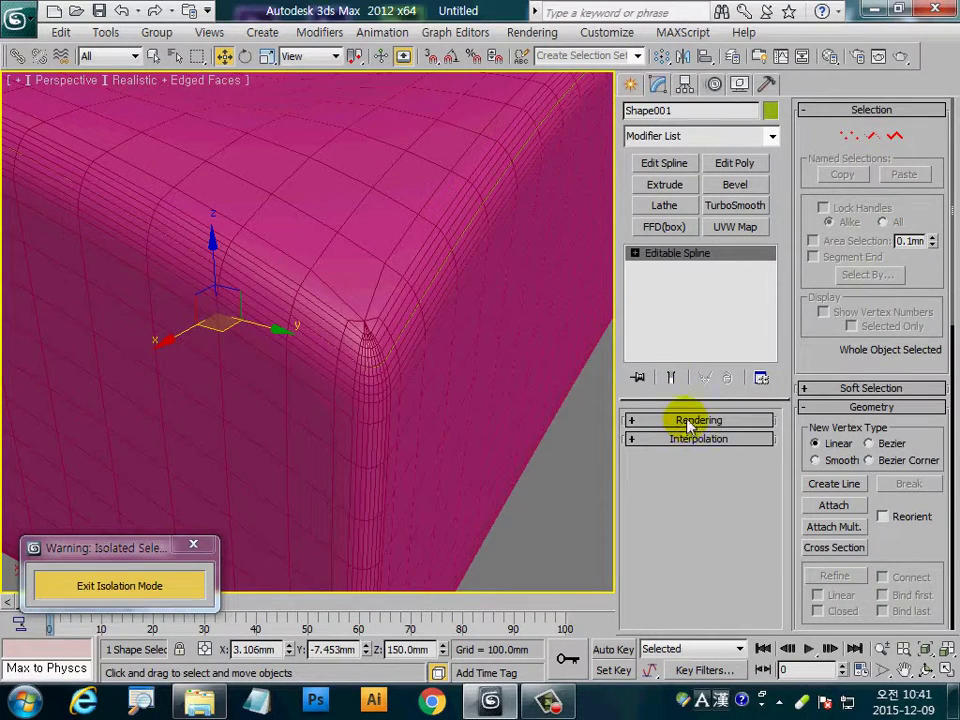
# Enable Shape001 in renderer and viewport with a 5 mm thickness
pyautogui.click(682, 419)
pyautogui.click(638, 436)
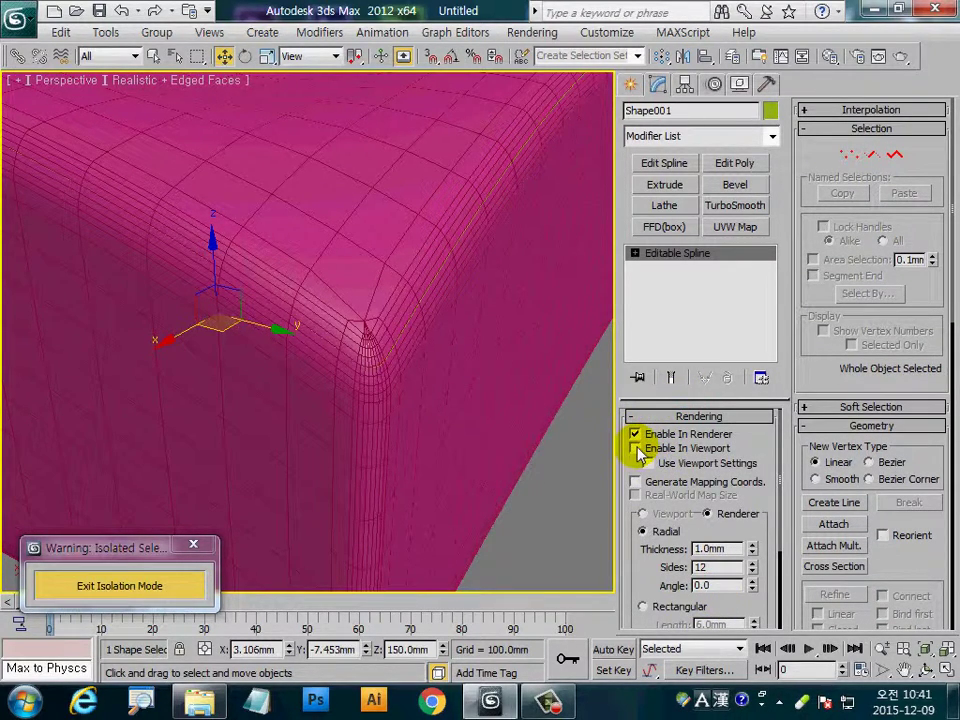
pyautogui.click(636, 448)
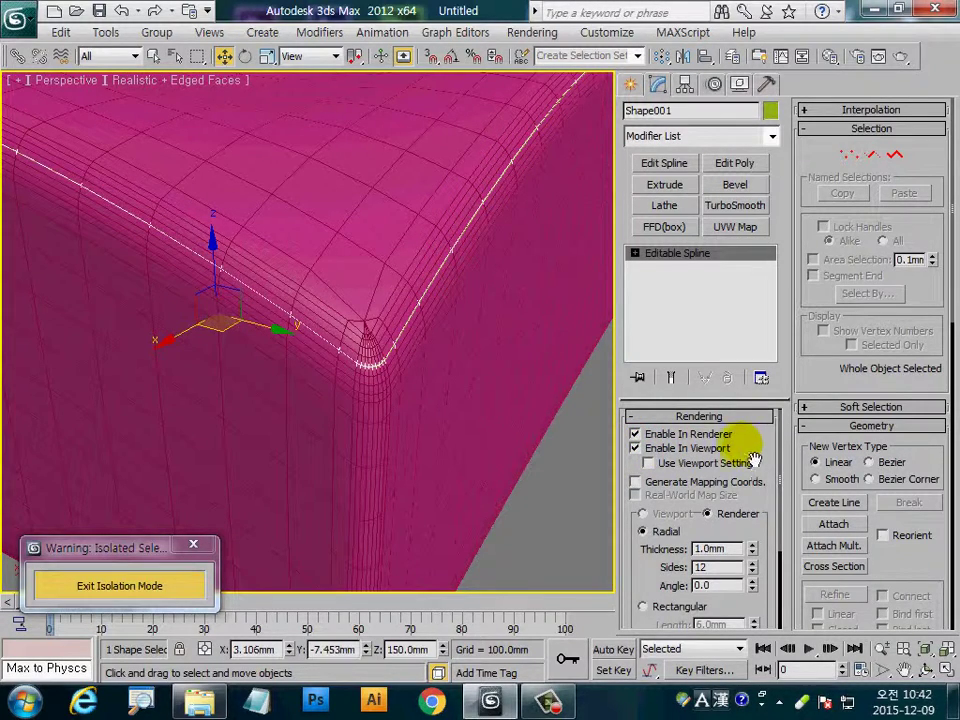
pyautogui.moveTo(655, 553); pyautogui.dragTo(700, 435)
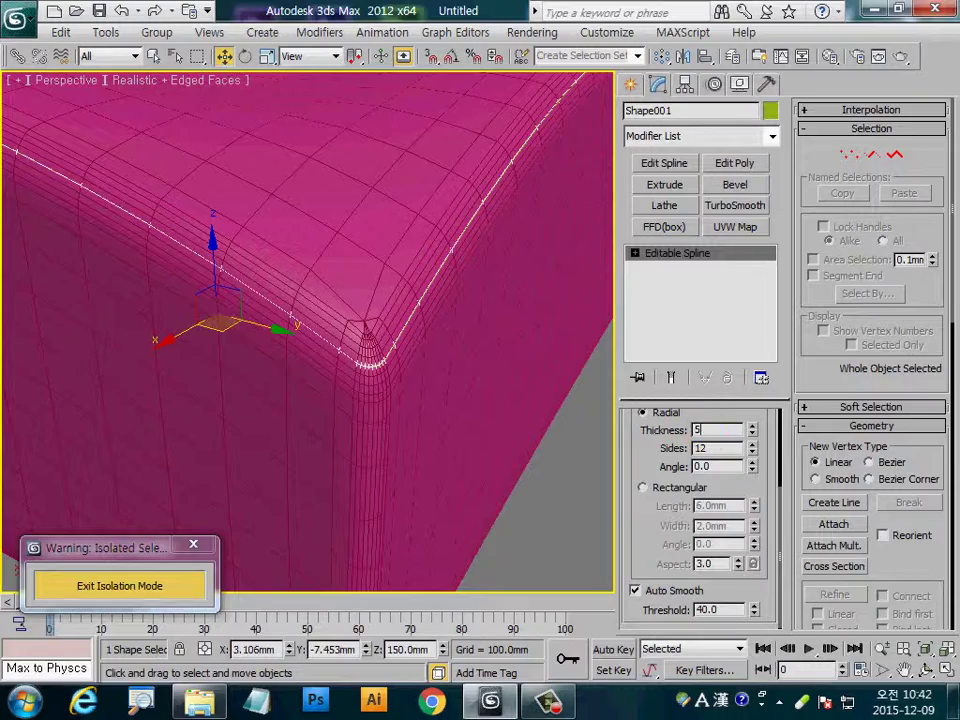
pyautogui.write('5')
pyautogui.press('Return')
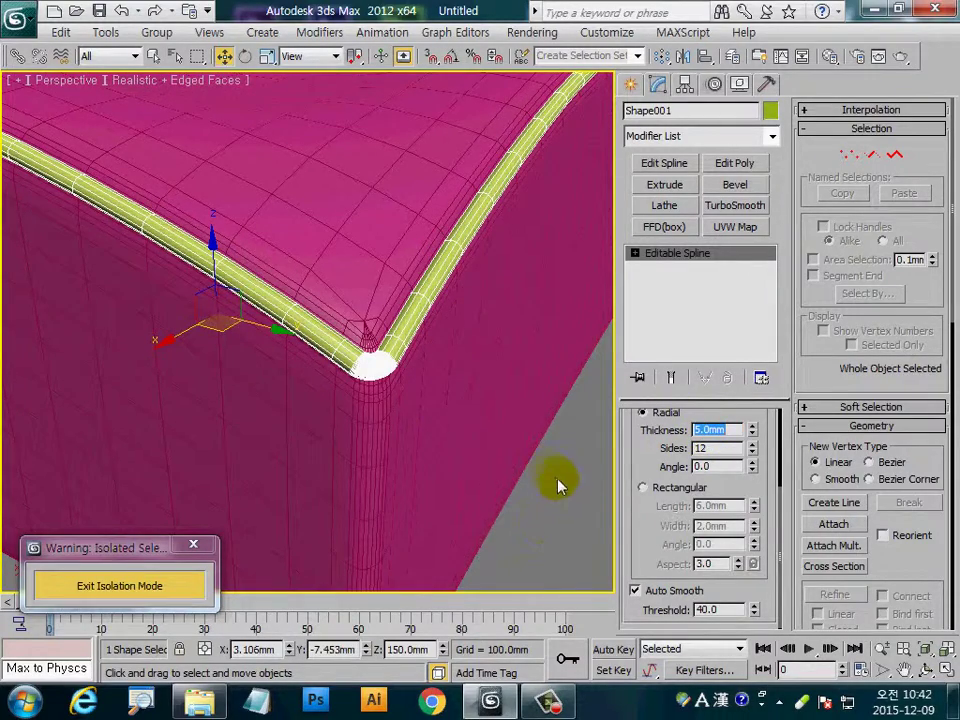
pyautogui.scroll(-1, 530, 495)
pyautogui.scroll(-5, 514, 495)
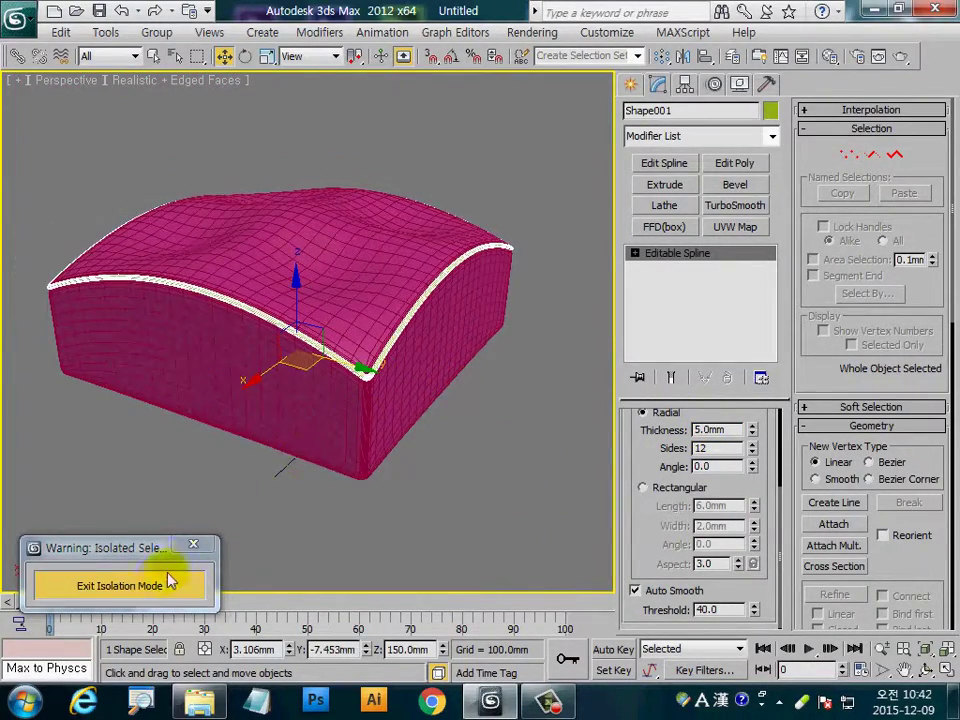
# Exit isolation mode, deselect, orbit the Perspective view and return to four viewports
pyautogui.click(161, 583)
pyautogui.click(420, 460)
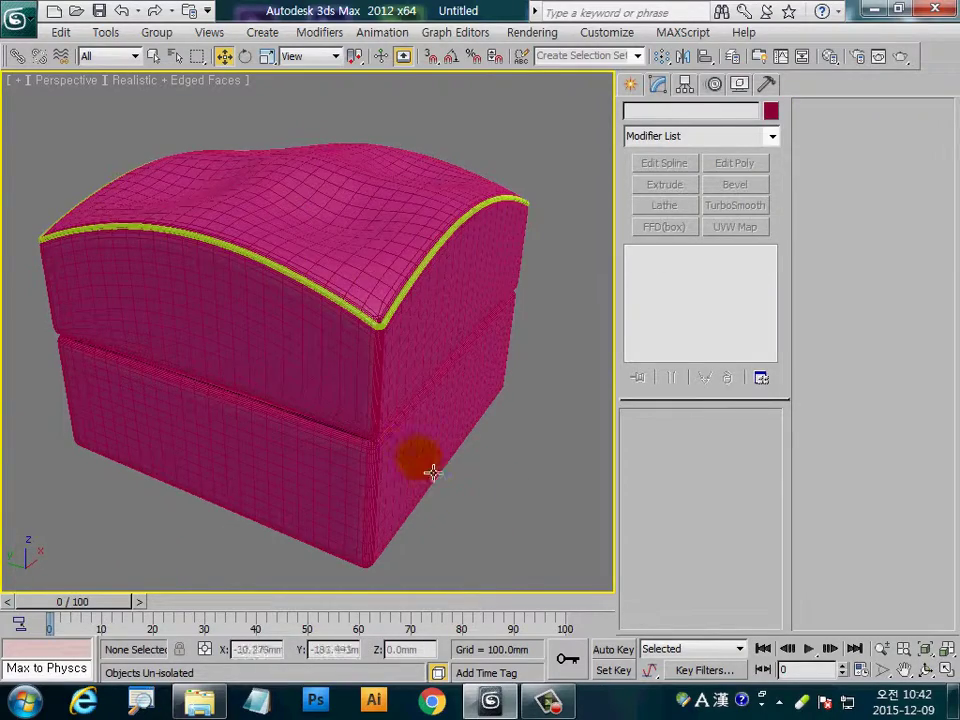
pyautogui.scroll(3, 380, 455)
pyautogui.scroll(-6, 290, 470)
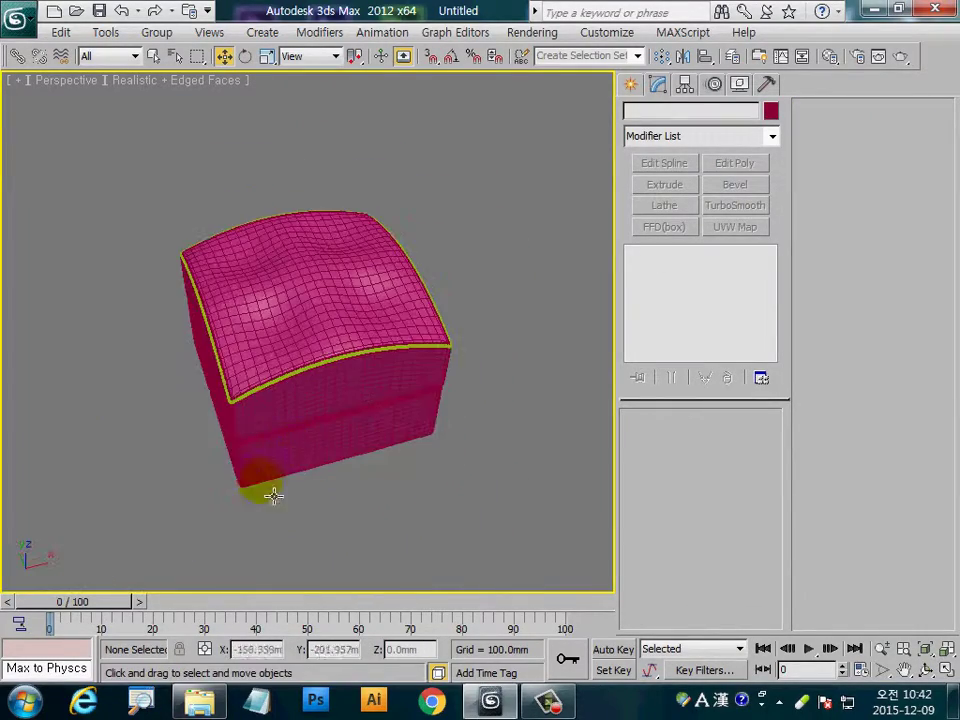
pyautogui.scroll(1, 388, 440)
pyautogui.moveTo(388, 440)
pyautogui.keyDown('alt'); pyautogui.mouseDown(button='middle')
pyautogui.moveTo(480, 368)
pyautogui.moveTo(349, 439)
pyautogui.moveTo(422, 439)
pyautogui.moveTo(405, 422)
pyautogui.moveTo(424, 428)
pyautogui.mouseUp(button='middle'); pyautogui.keyUp('alt')
pyautogui.scroll(3, 400, 420)
pyautogui.hotkey('alt', 'w')
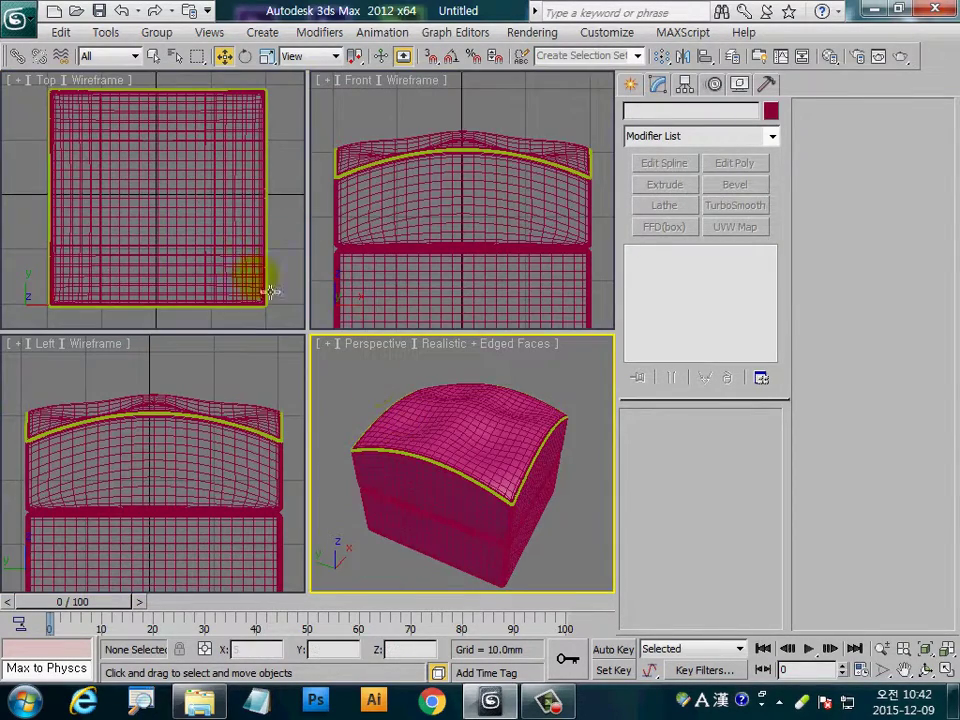
# Draw a small Standard Primitives sphere, about 10.967 mm radius, on the ottoman top in the Top view
pyautogui.click(281, 238)
pyautogui.click(633, 85)
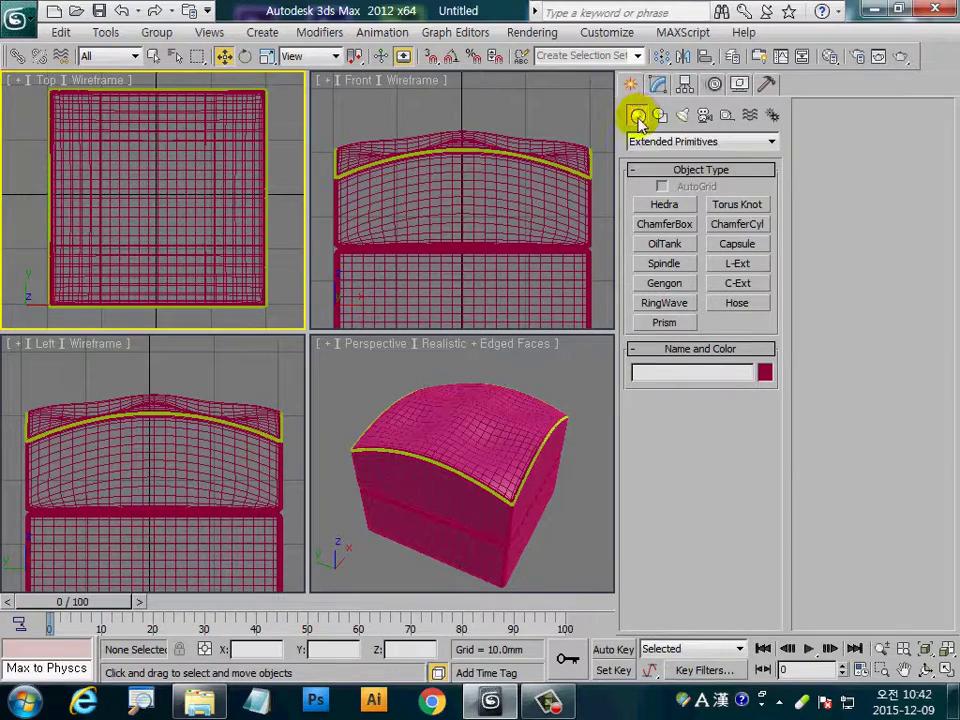
pyautogui.click(660, 141)
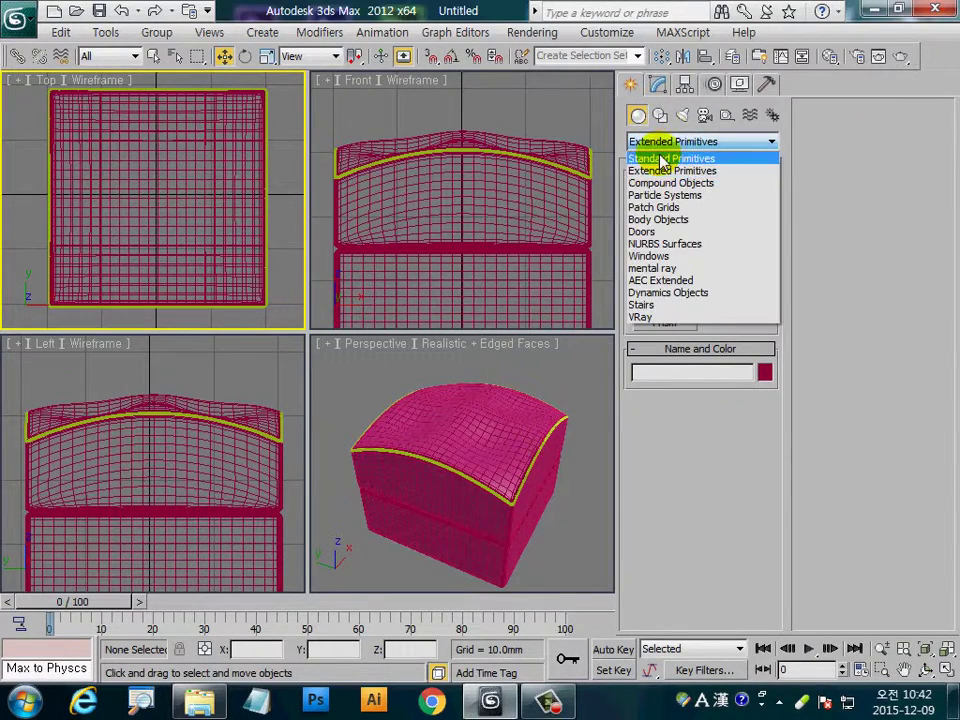
pyautogui.click(661, 156)
pyautogui.click(665, 226)
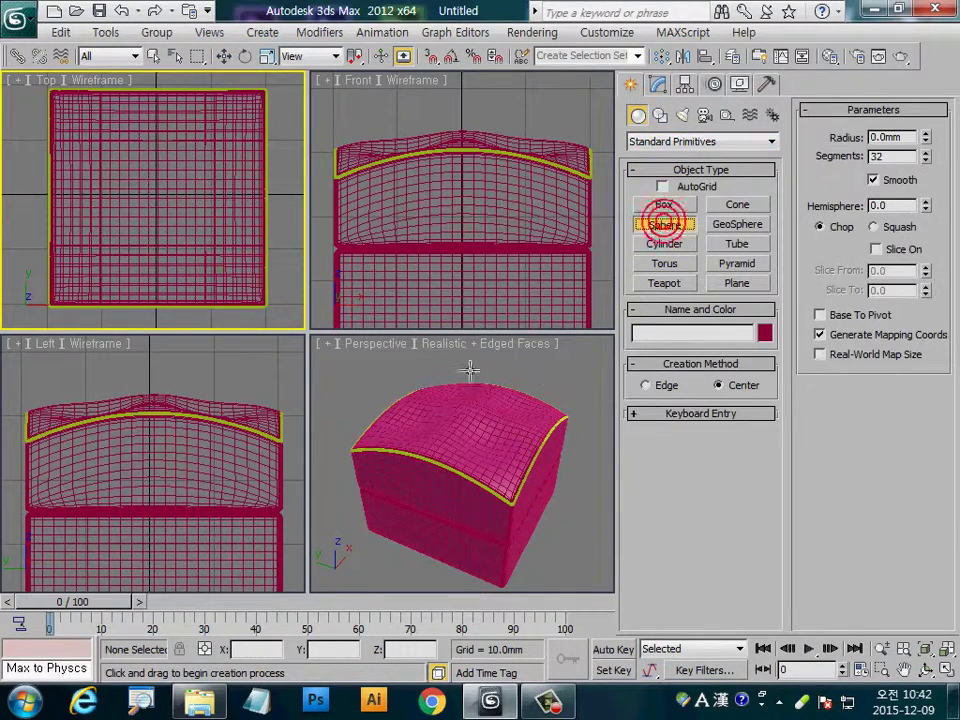
pyautogui.moveTo(107, 154); pyautogui.dragTo(122, 163)
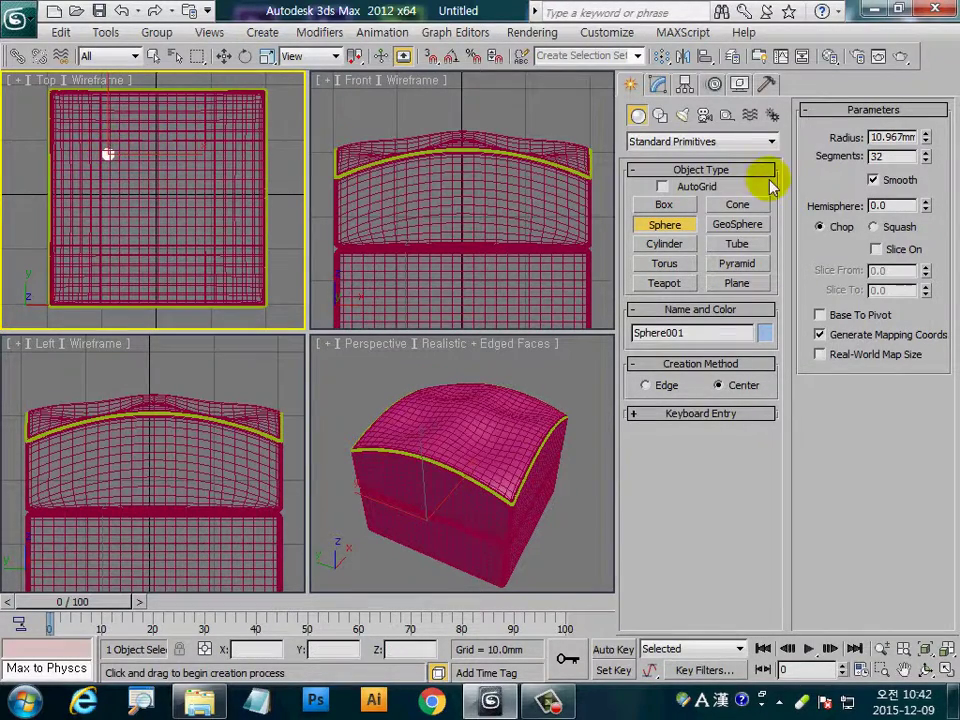
pyautogui.rightClick(348, 112)
# Lift Sphere001 up onto the cushion's top surface in the Front view
pyautogui.press('w')
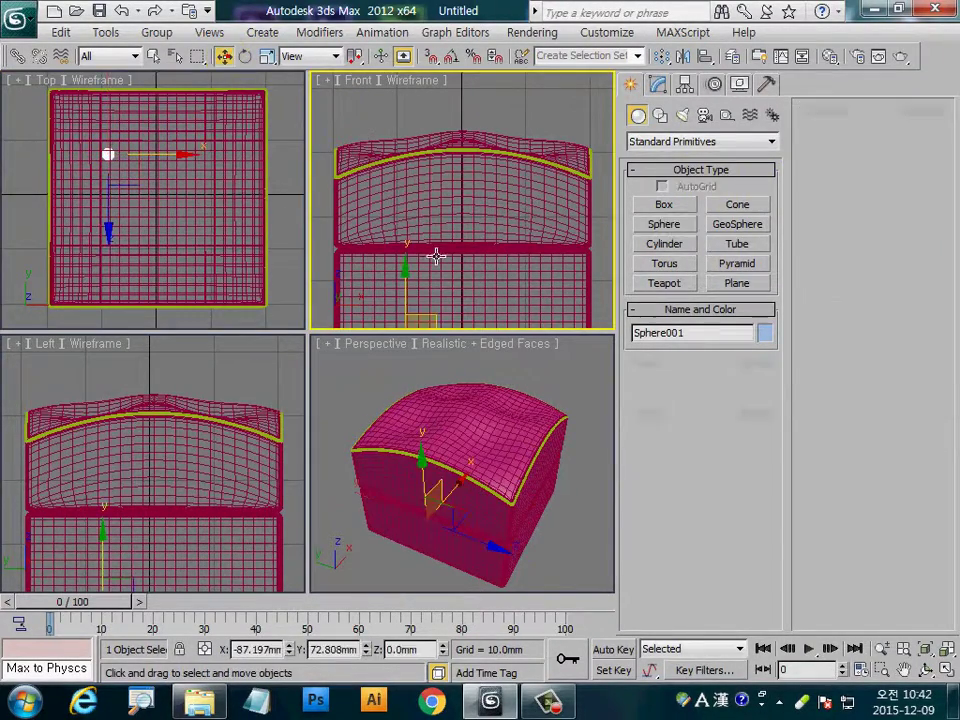
pyautogui.moveTo(430, 230); pyautogui.dragTo(410, 128)
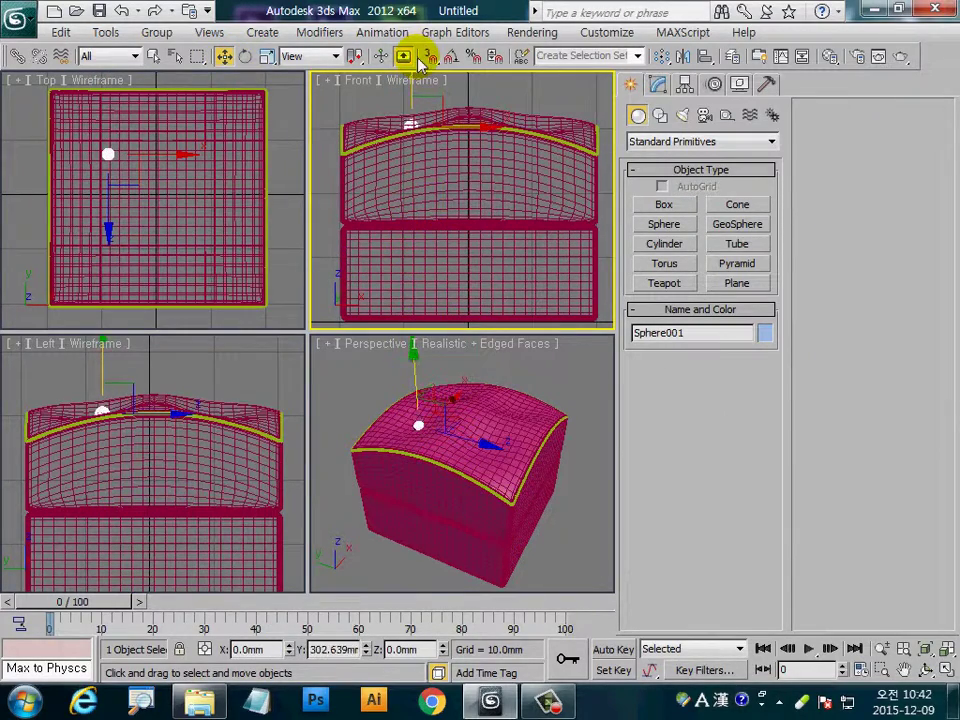
pyautogui.scroll(3, 450, 236)
pyautogui.scroll(3, 449, 262)
pyautogui.scroll(-3, 449, 262)
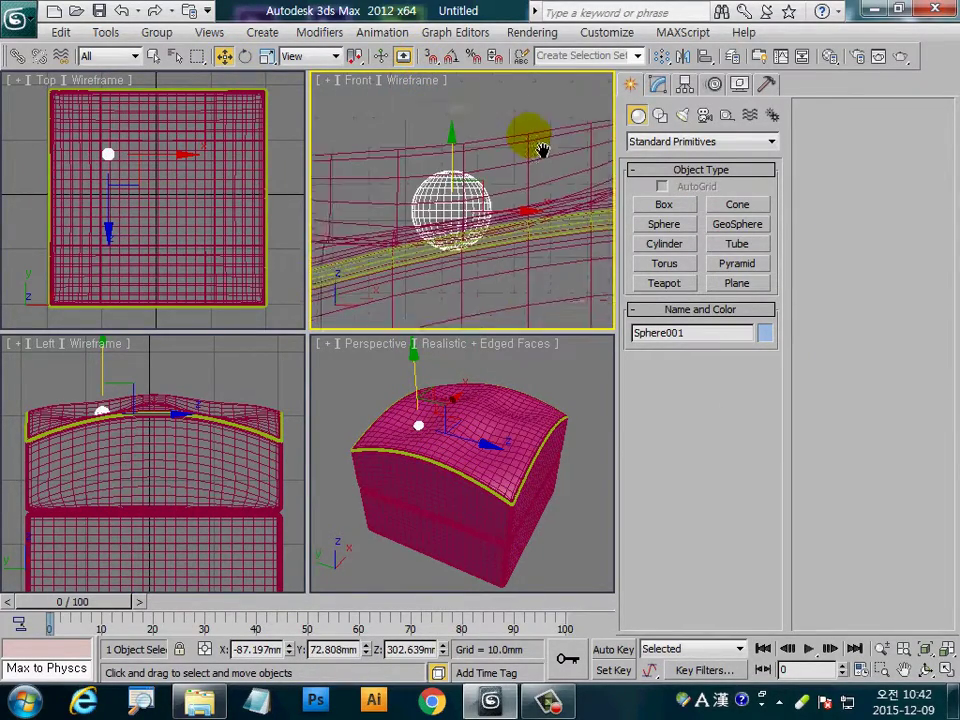
pyautogui.moveTo(540, 145); pyautogui.dragTo(538, 205, button='middle')
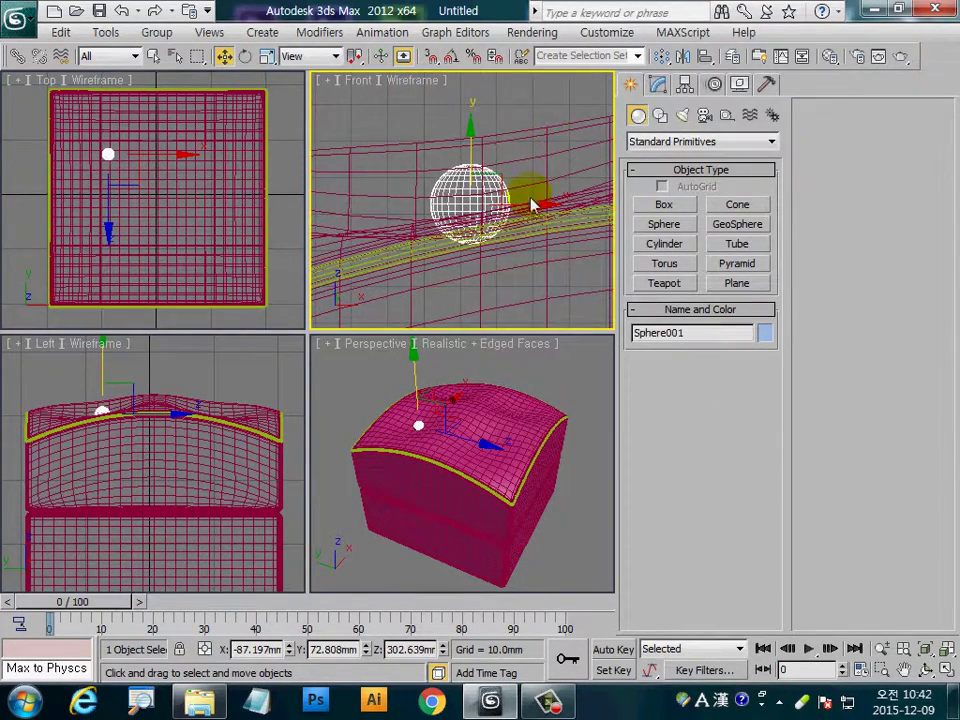
# Squash the sphere vertically to about 15% height with non-uniform scale
pyautogui.click(266, 57)
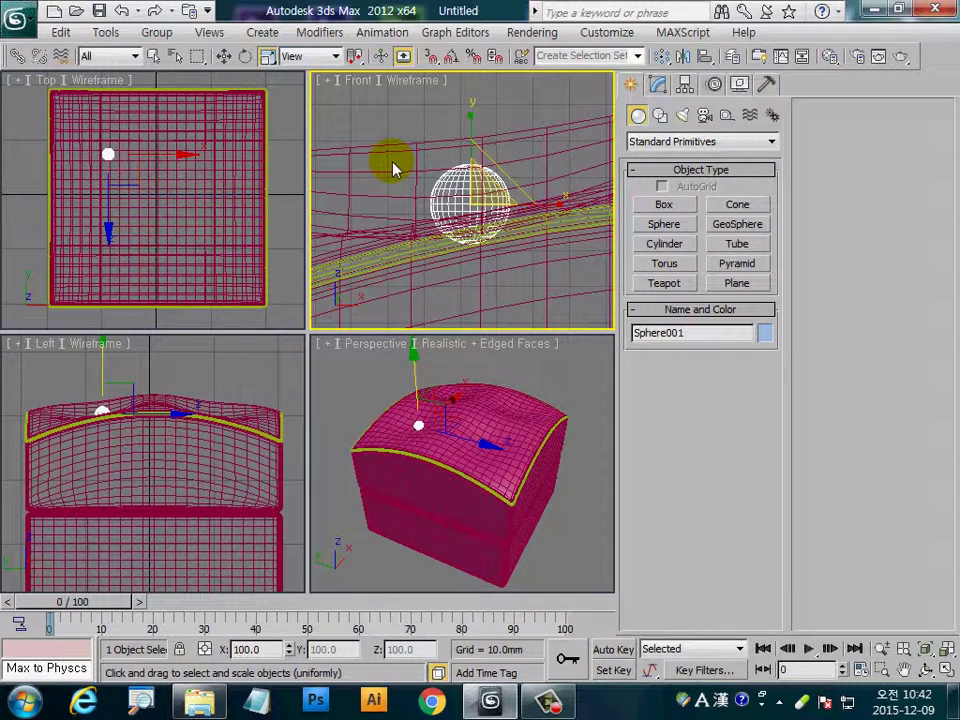
pyautogui.press('r')
pyautogui.moveTo(468, 128)
pyautogui.mouseDown()
pyautogui.moveTo(481, 249)
pyautogui.moveTo(476, 525)
pyautogui.mouseUp()
pyautogui.moveTo(489, 268); pyautogui.dragTo(514, 274, button='middle')
pyautogui.scroll(3, 490, 454)
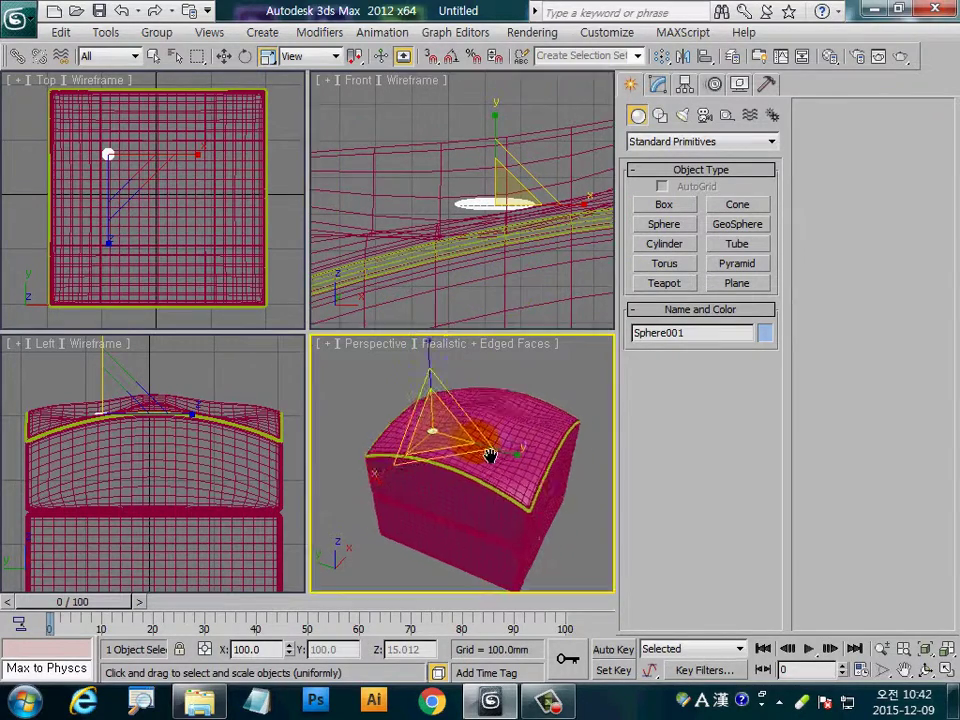
pyautogui.scroll(3, 466, 455)
pyautogui.scroll(2, 466, 455)
pyautogui.scroll(-5, 443, 456)
pyautogui.moveTo(488, 529)
pyautogui.keyDown('alt'); pyautogui.mouseDown(button='middle')
pyautogui.moveTo(450, 497)
pyautogui.moveTo(490, 520)
pyautogui.mouseUp(button='middle'); pyautogui.keyUp('alt')
pyautogui.moveTo(565, 261); pyautogui.dragTo(537, 272, button='middle')
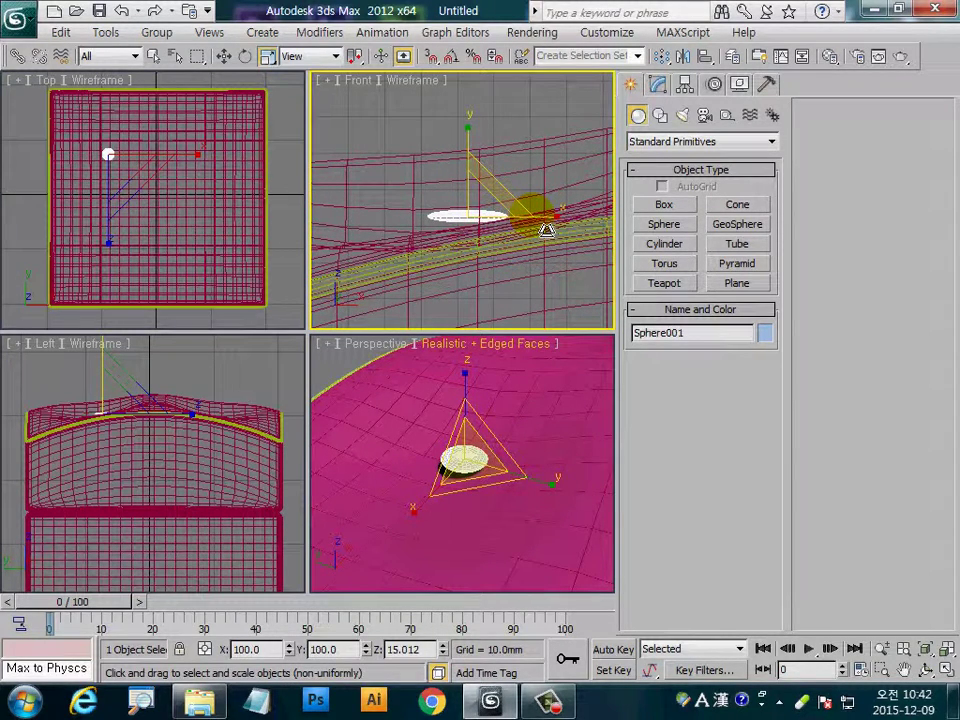
# Rotate the flattened button in the Front view and frame it in all views
pyautogui.press('r')
pyautogui.click(246, 58)
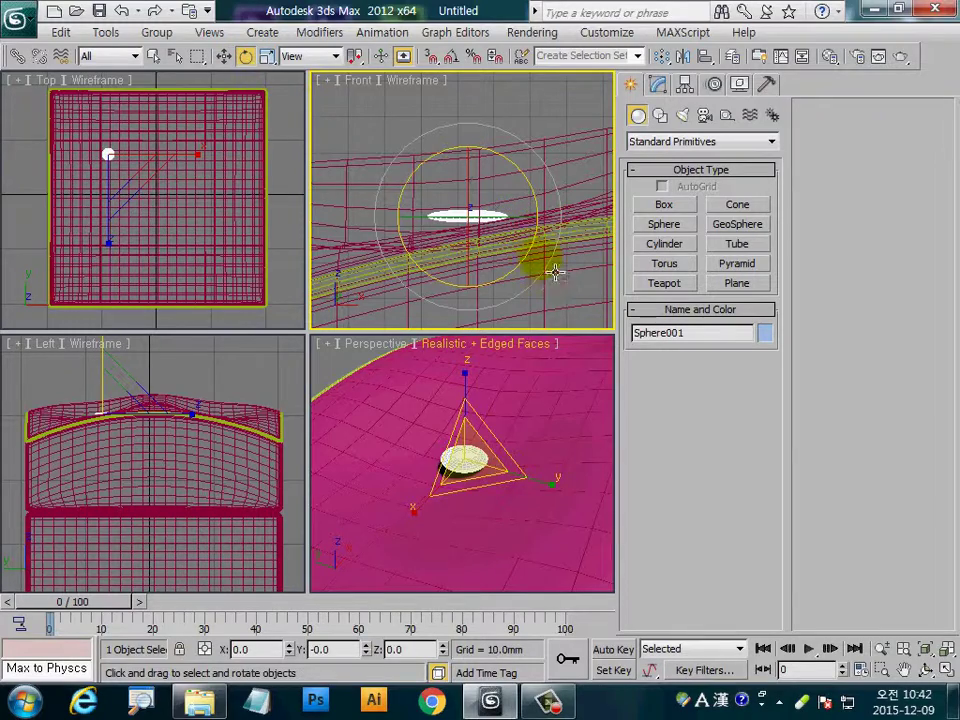
pyautogui.moveTo(540, 268); pyautogui.dragTo(588, 302)
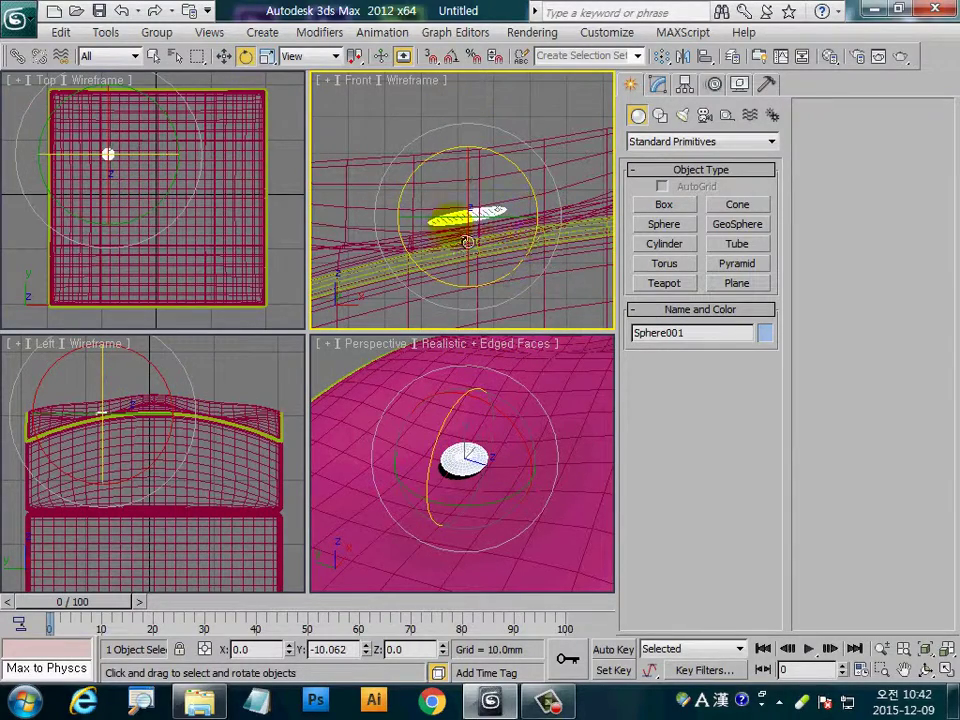
pyautogui.scroll(2, 156, 502)
pyautogui.scroll(1, 170, 505)
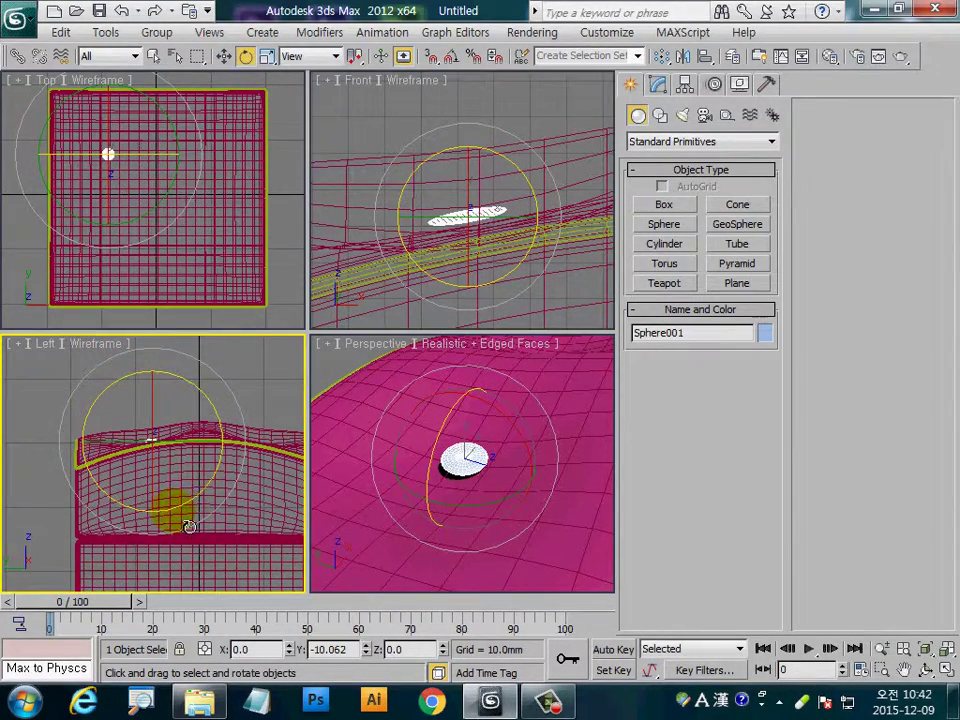
pyautogui.press('z')
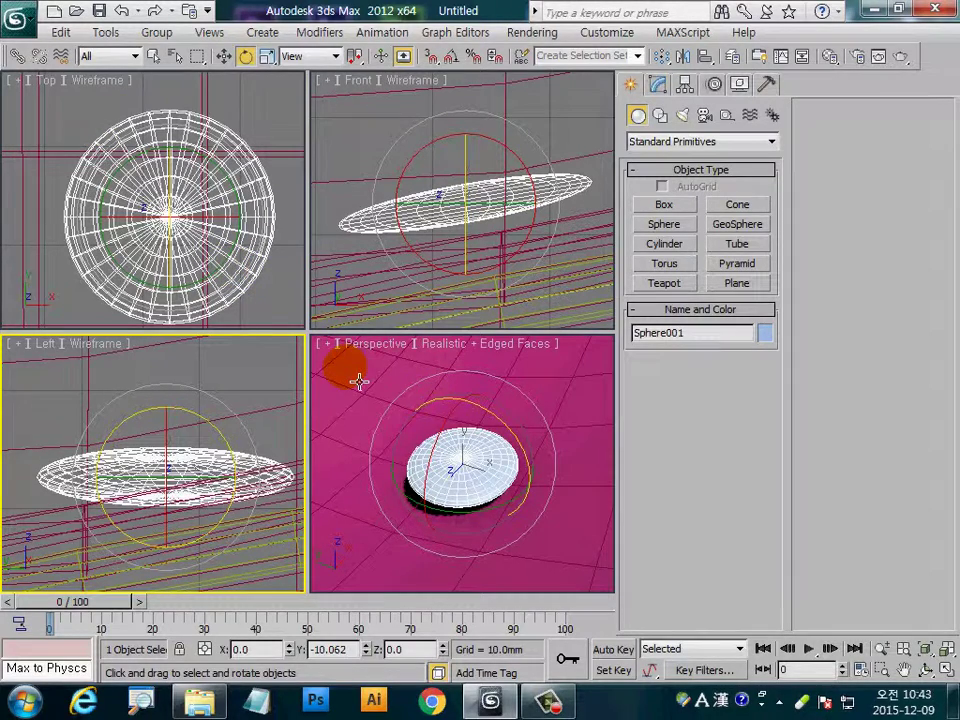
pyautogui.scroll(-3, 225, 450)
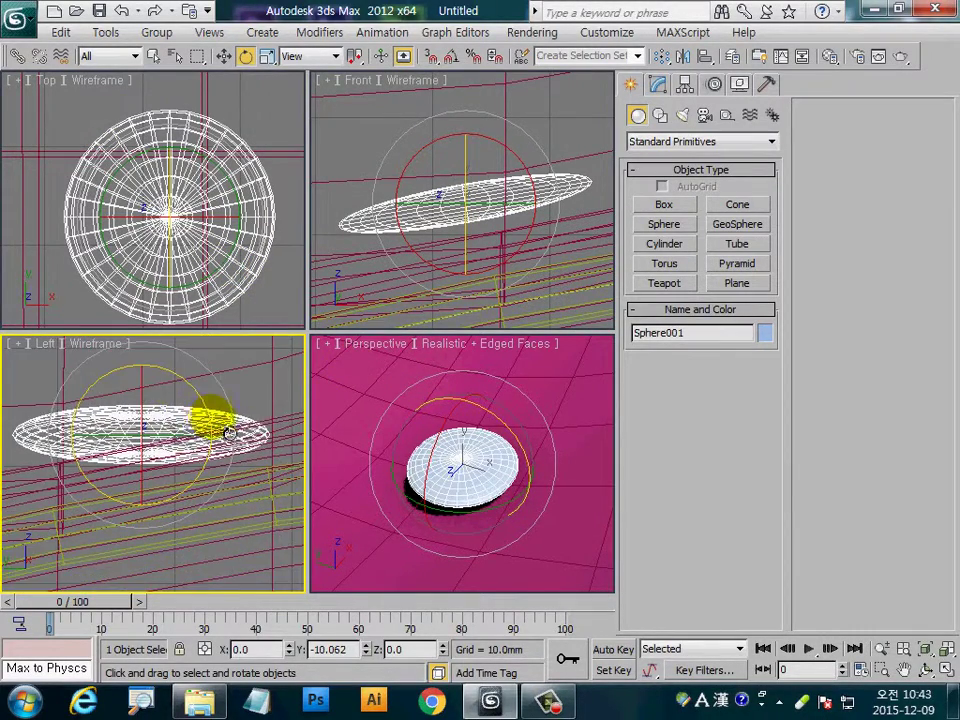
pyautogui.scroll(-2, 214, 430)
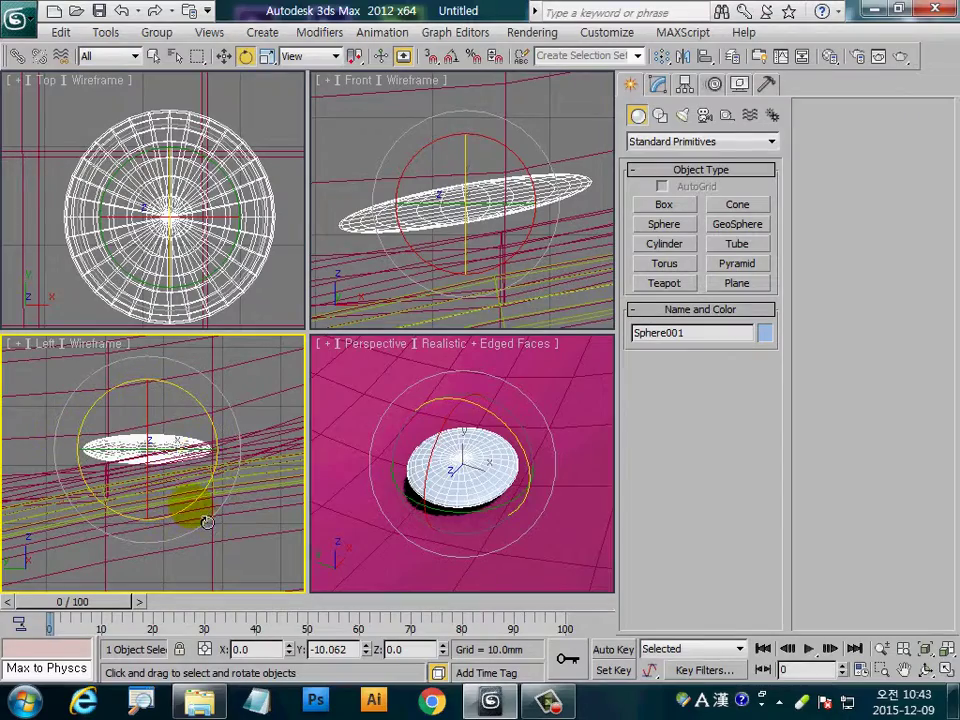
# Tilt the button to about −15° X, −9.7° Y, 2.6° Z and nudge it sideways
pyautogui.moveTo(205, 522); pyautogui.dragTo(227, 503)
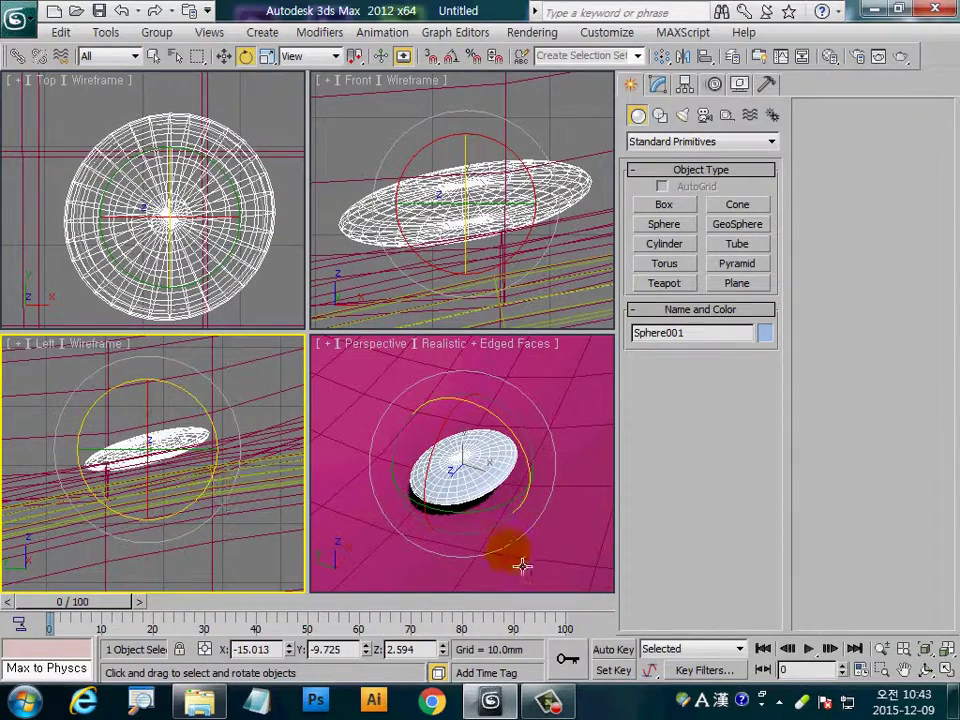
pyautogui.click(224, 56)
pyautogui.moveTo(139, 397)
pyautogui.mouseDown()
pyautogui.moveTo(158, 422)
pyautogui.moveTo(160, 413)
pyautogui.mouseUp()
pyautogui.rightClick(545, 265)
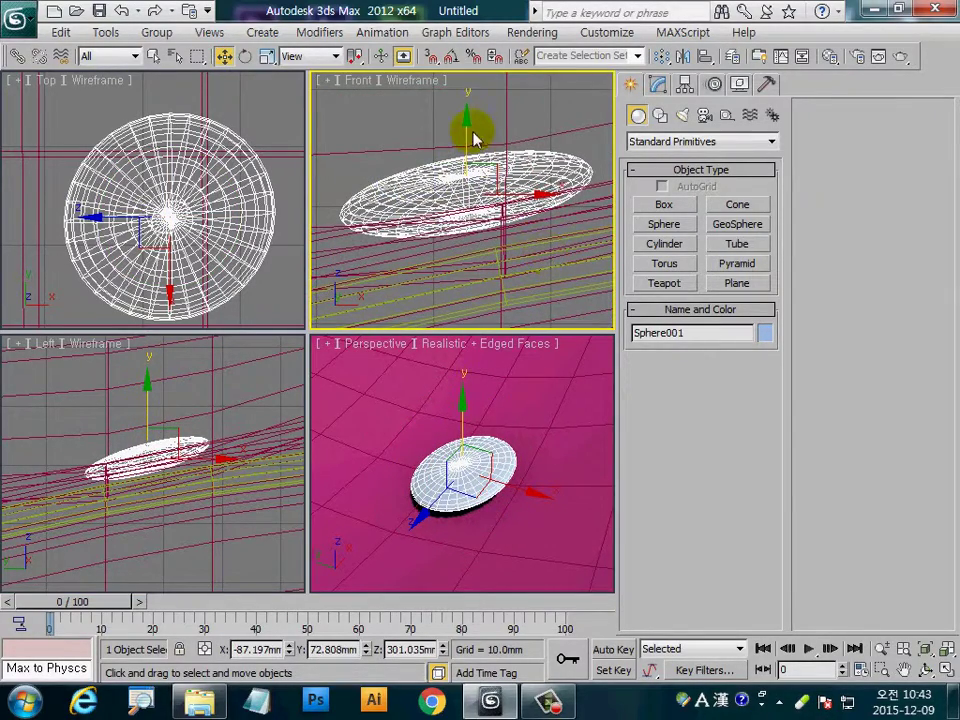
# Lower the button onto the cushion at about X −87.2, Y 72.8, Z 299.8 mm, then zoom extents all
pyautogui.moveTo(474, 140); pyautogui.dragTo(479, 160)
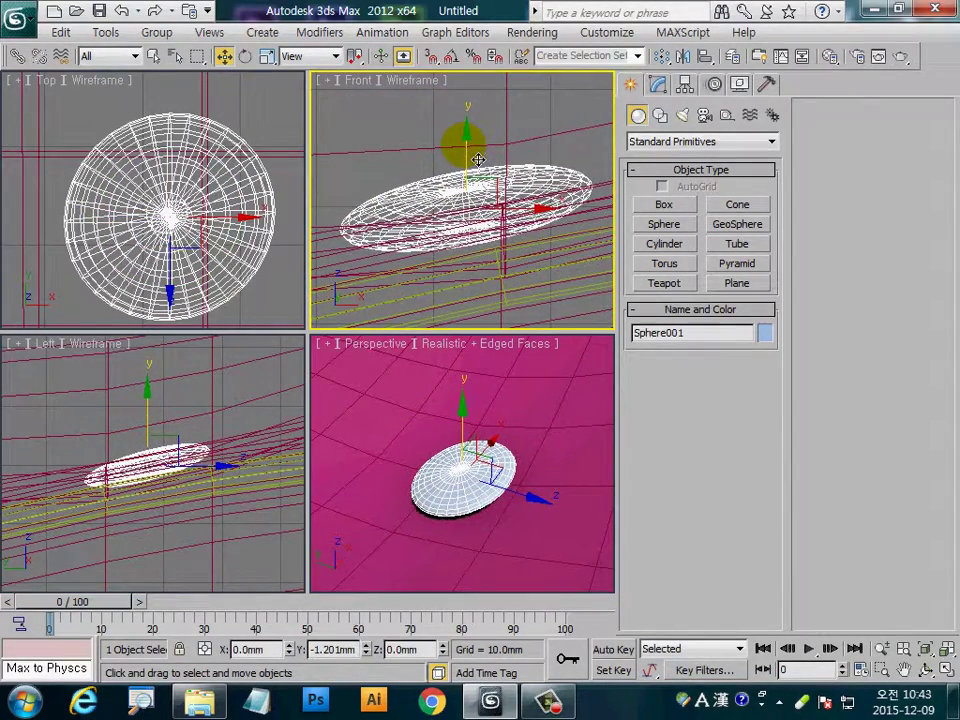
pyautogui.click(206, 485)
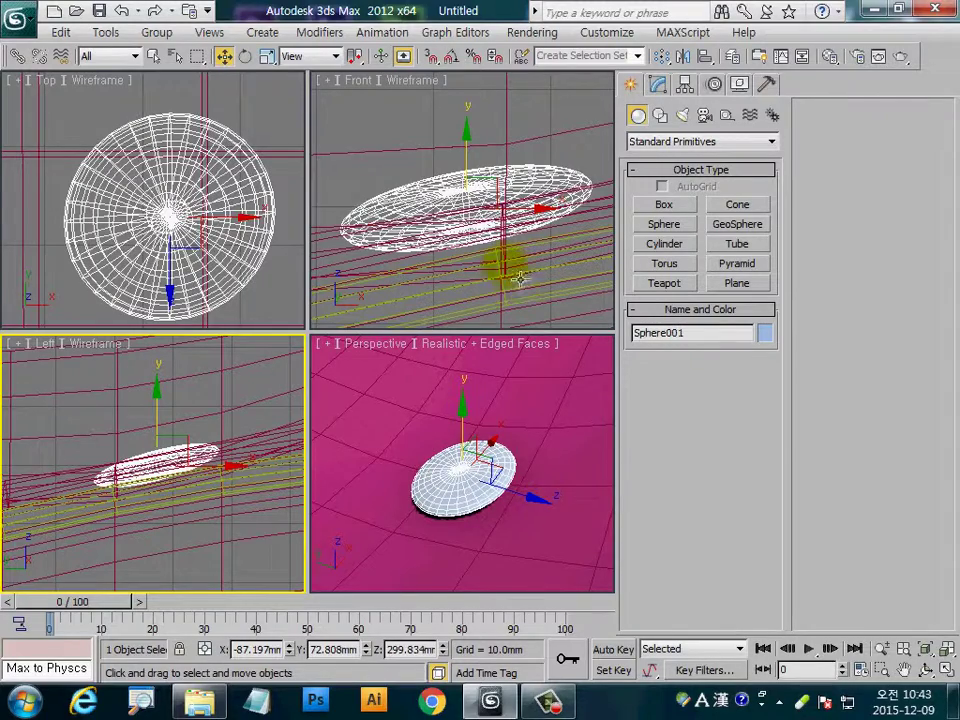
pyautogui.scroll(-3, 214, 231)
pyautogui.scroll(-3, 242, 251)
pyautogui.scroll(-3, 232, 254)
pyautogui.moveTo(232, 254); pyautogui.dragTo(214, 208, button='middle')
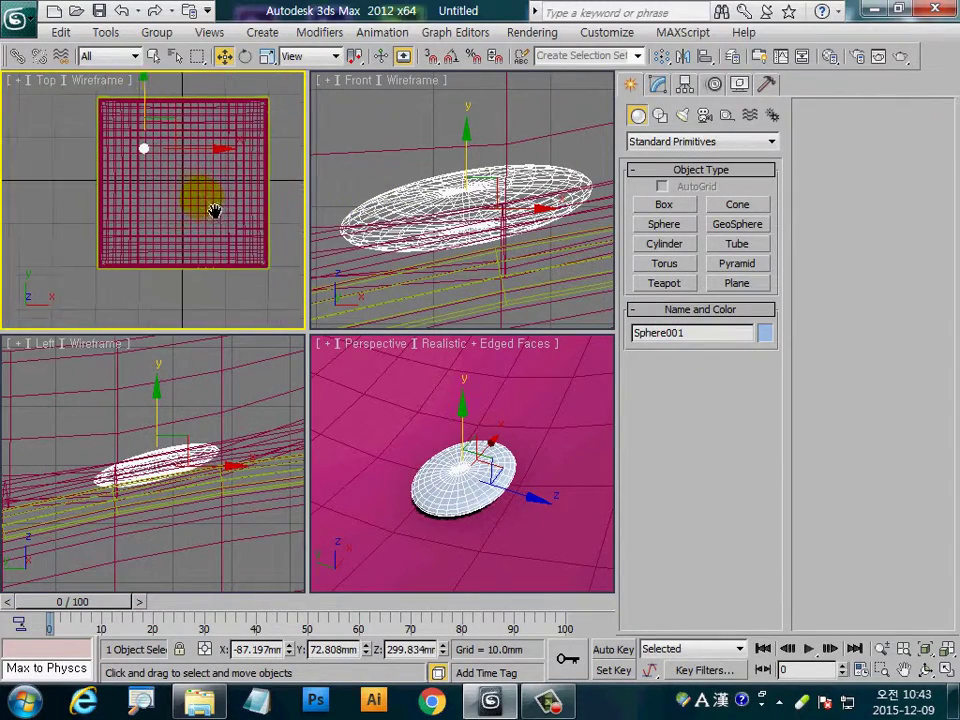
pyautogui.click(264, 296)
pyautogui.hotkey('ctrl', 'shift', 'z')
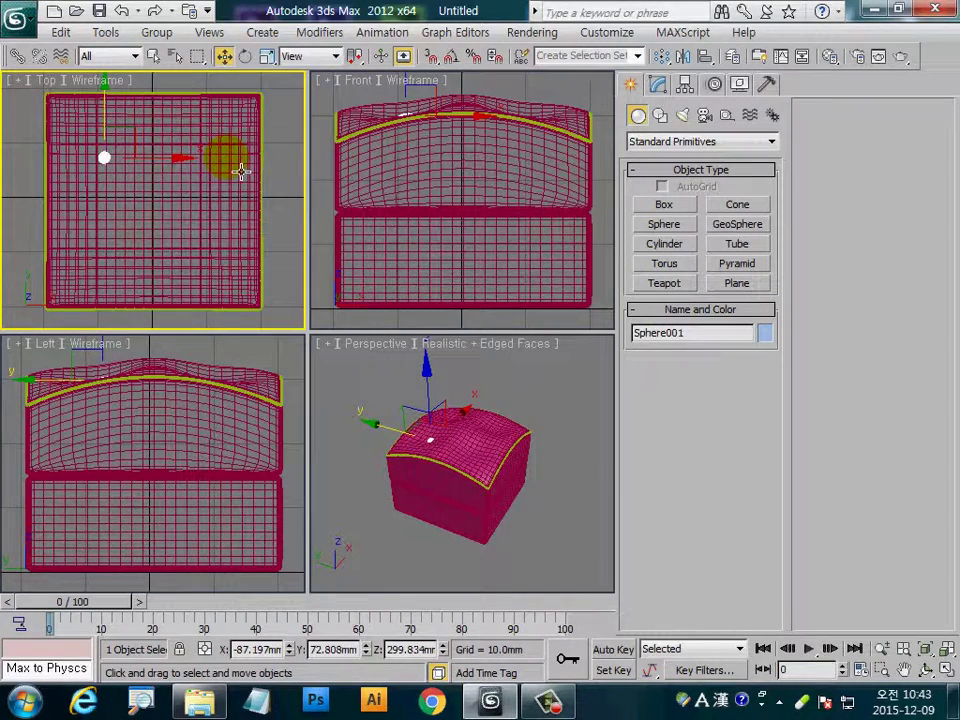
# Pick ChamferBox as the reference coordinate system and use its centre as Sphere001's transform pivot
pyautogui.click(293, 207)
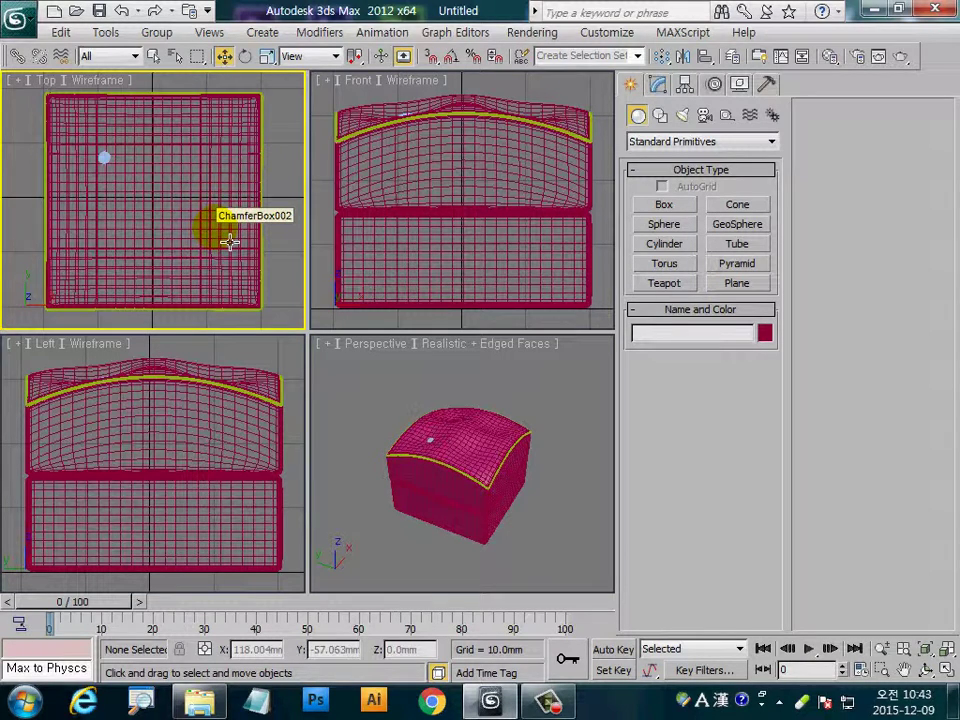
pyautogui.click(318, 57)
pyautogui.click(313, 185)
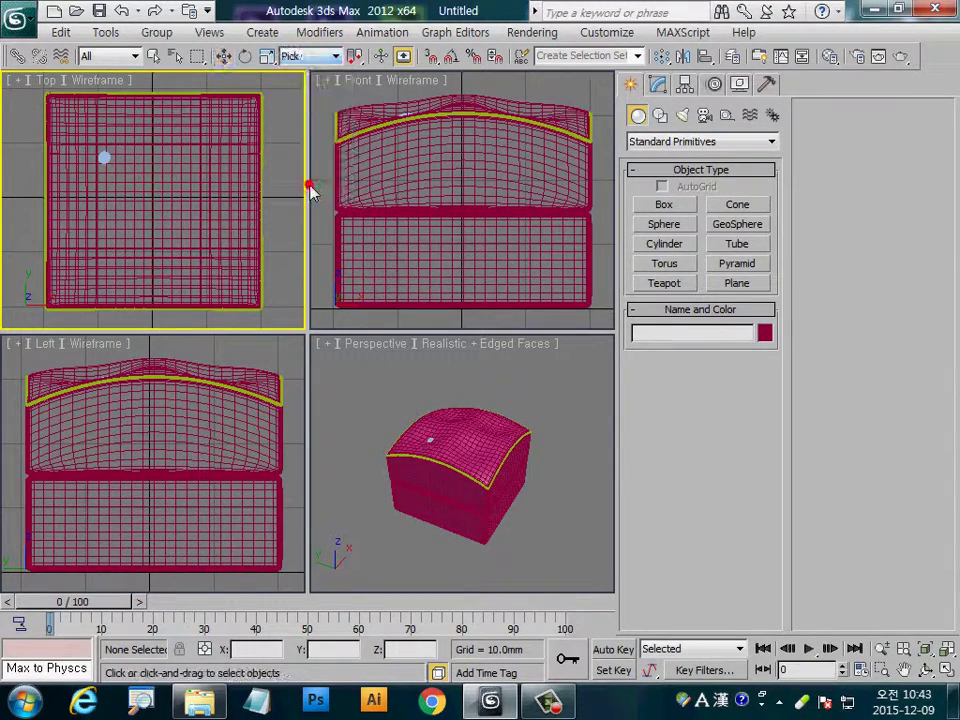
pyautogui.click(171, 208)
pyautogui.click(303, 287)
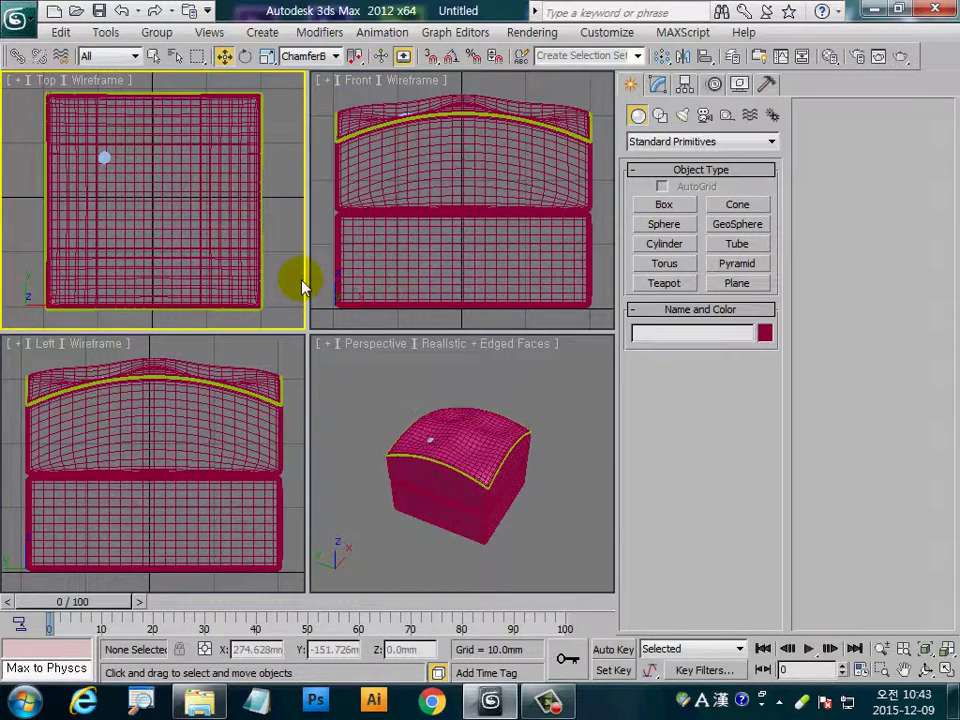
pyautogui.click(112, 166)
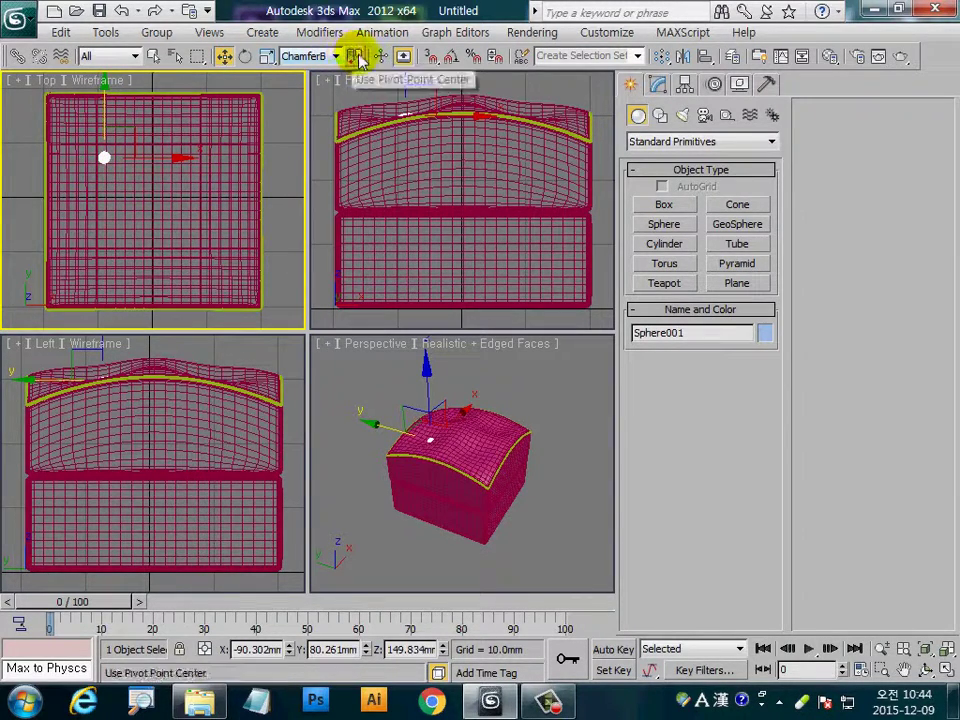
pyautogui.moveTo(355, 56); pyautogui.dragTo(355, 122)
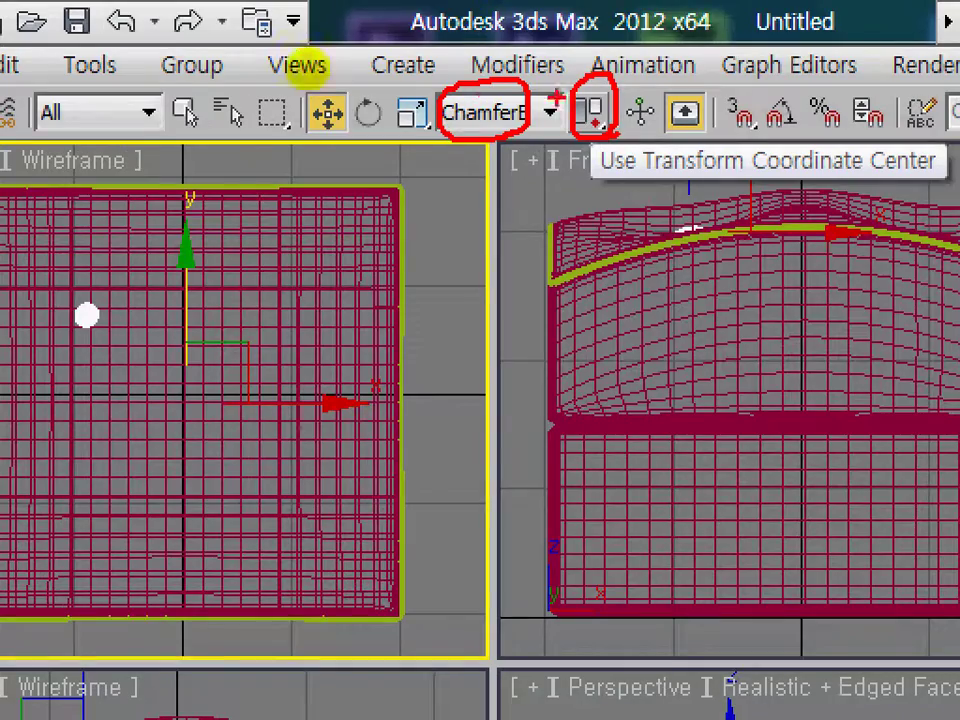
pyautogui.moveTo(170, 410)
pyautogui.mouseDown()
pyautogui.moveTo(235, 395)
pyautogui.moveTo(200, 425)
pyautogui.mouseUp()
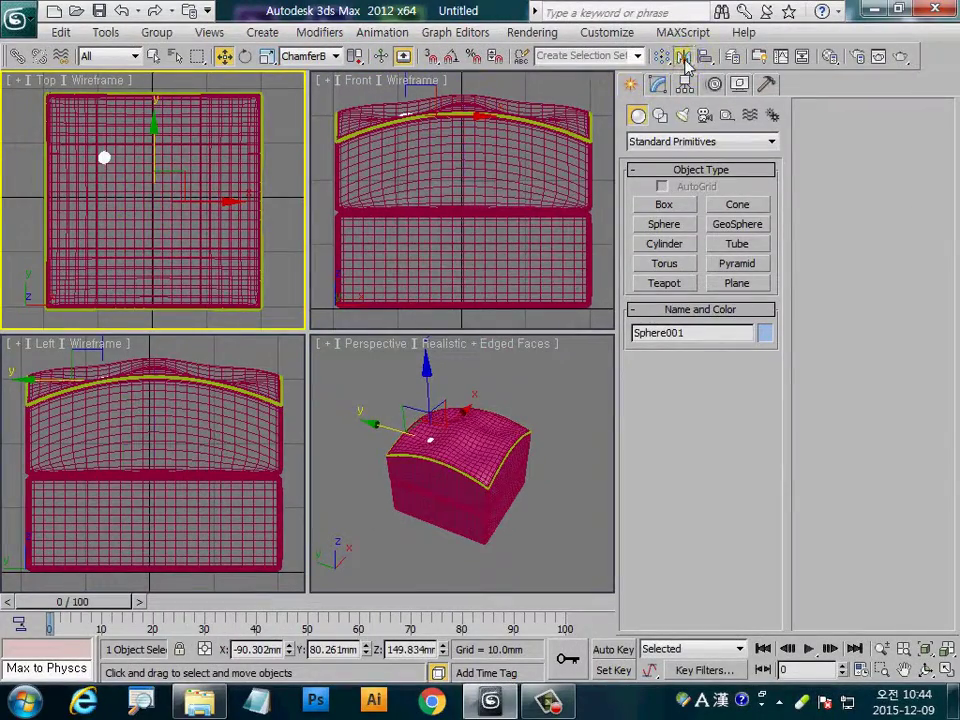
# Mirror the button across X as an instance, Sphere002, then select both buttons
pyautogui.click(682, 57)
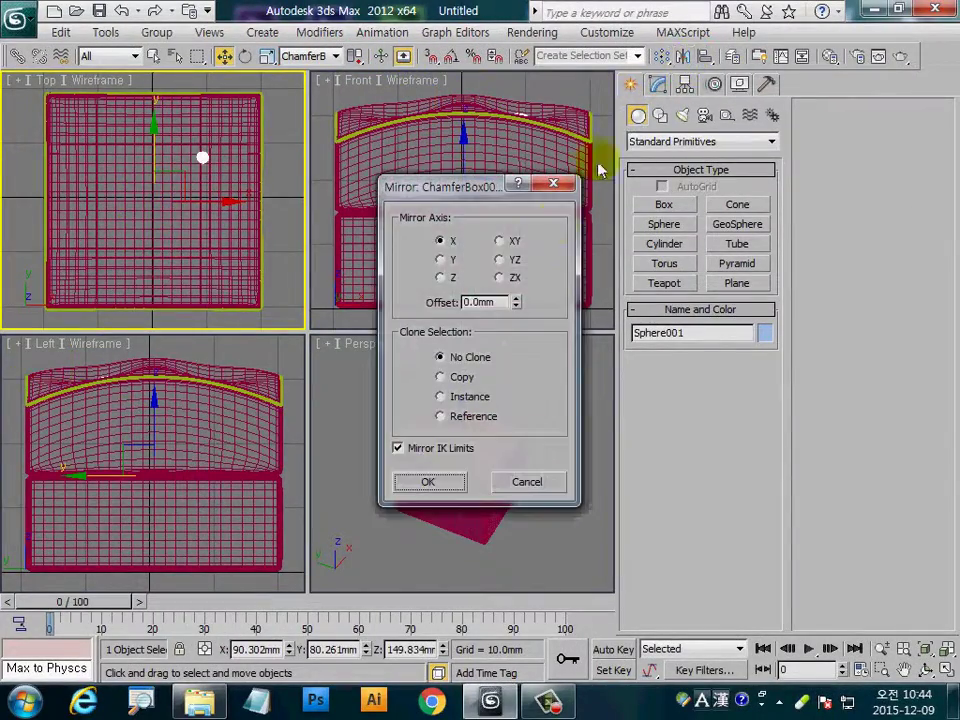
pyautogui.click(447, 396)
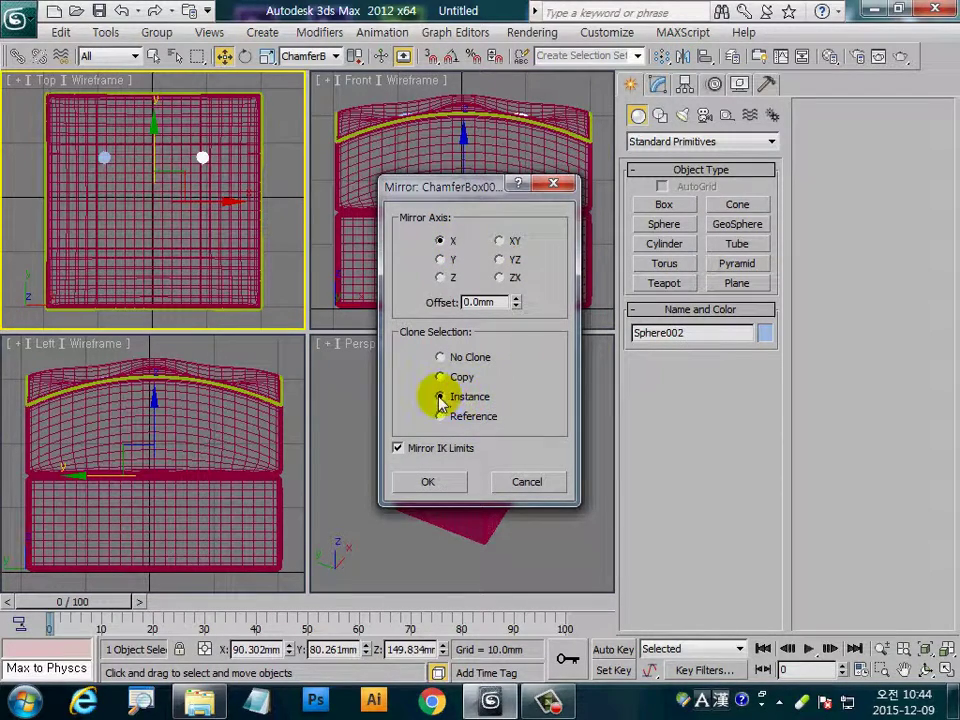
pyautogui.click(428, 482)
pyautogui.click(37, 201)
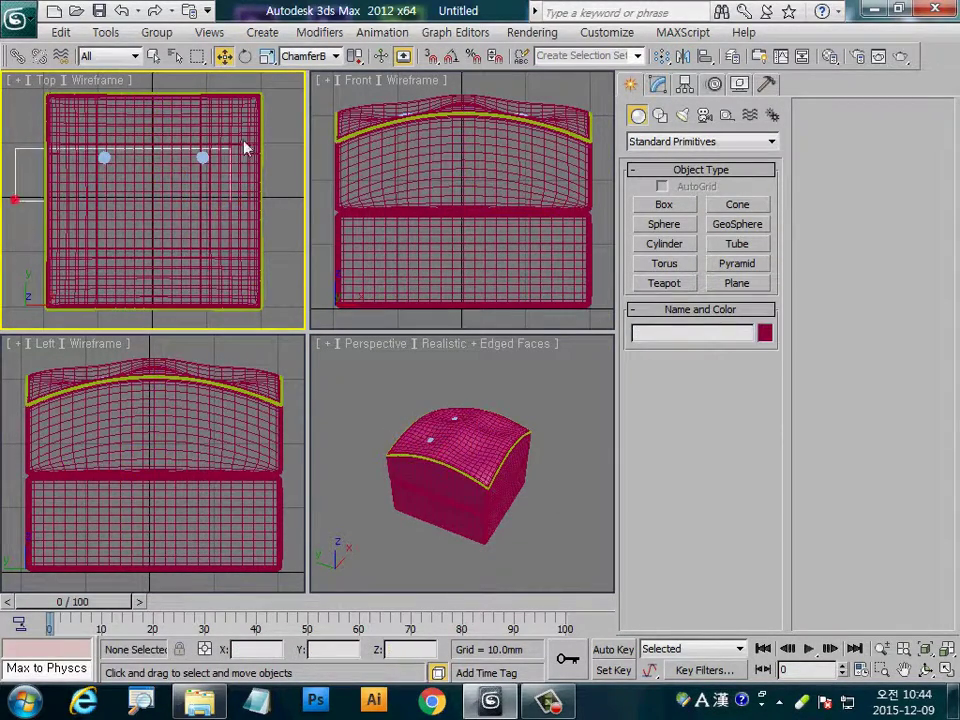
pyautogui.moveTo(280, 134); pyautogui.dragTo(88, 178)
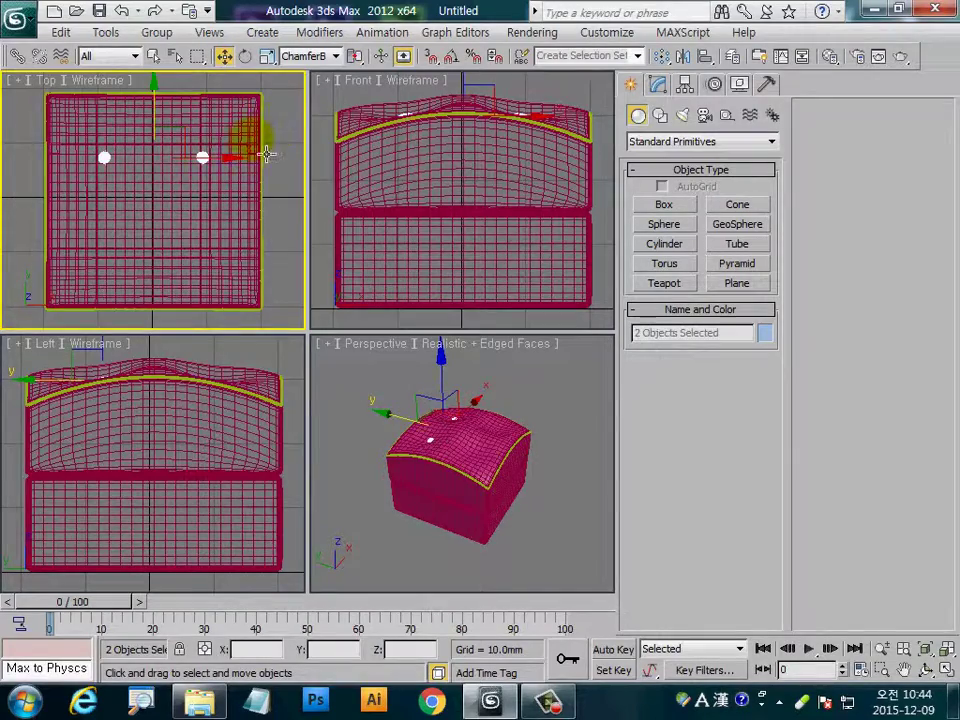
# Mirror both buttons across Y as instances to make four, then maximize the Perspective view
pyautogui.click(355, 60)
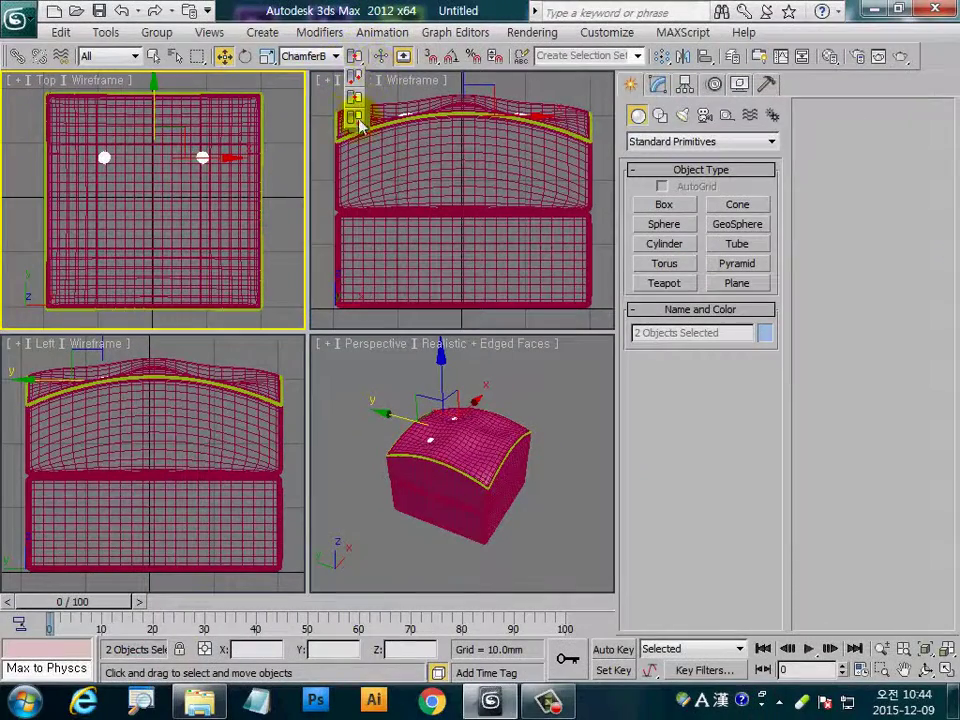
pyautogui.click(360, 122)
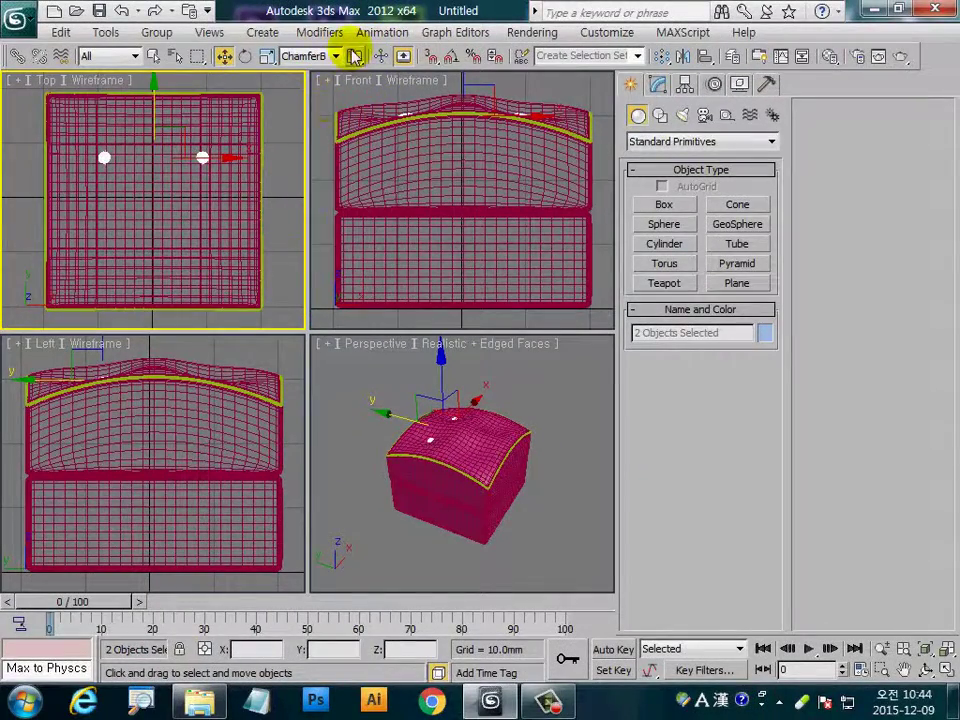
pyautogui.moveTo(355, 56); pyautogui.dragTo(355, 122)
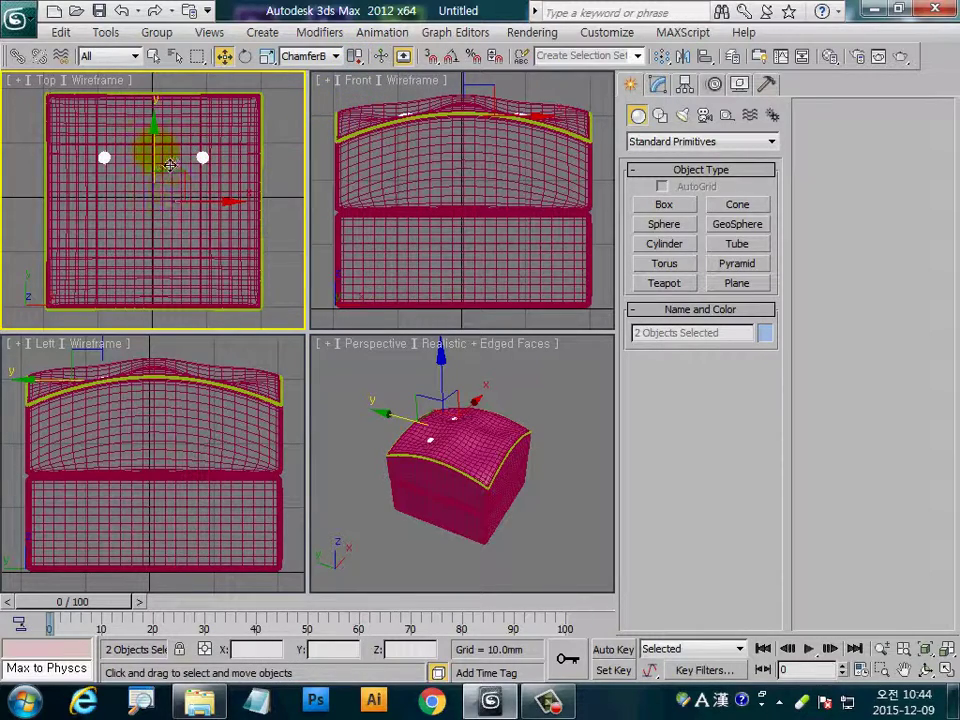
pyautogui.click(660, 56)
pyautogui.click(446, 262)
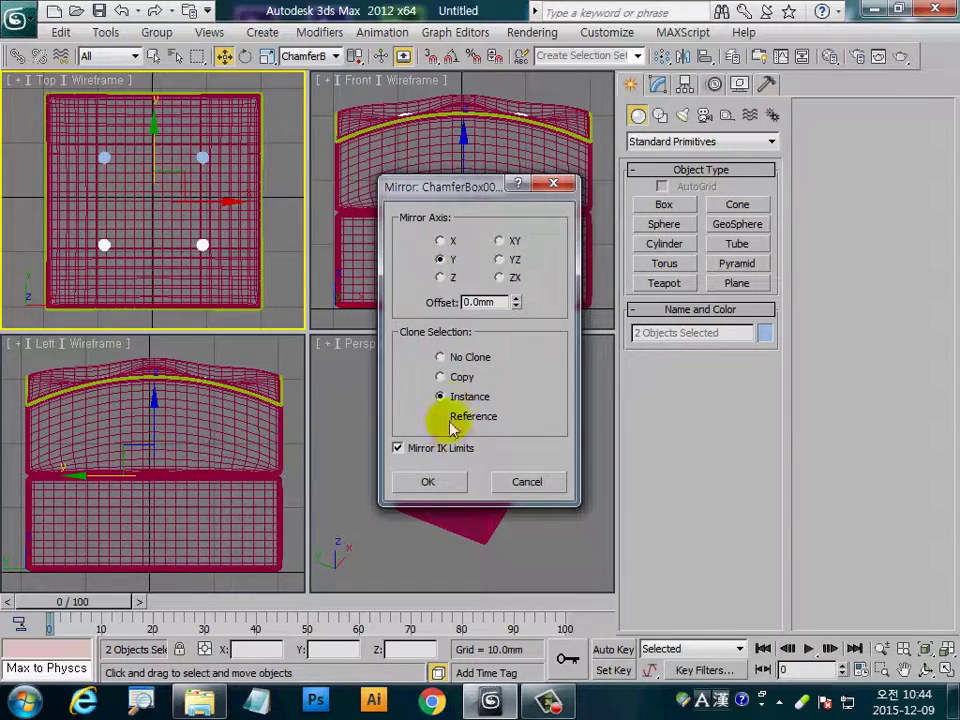
pyautogui.click(427, 485)
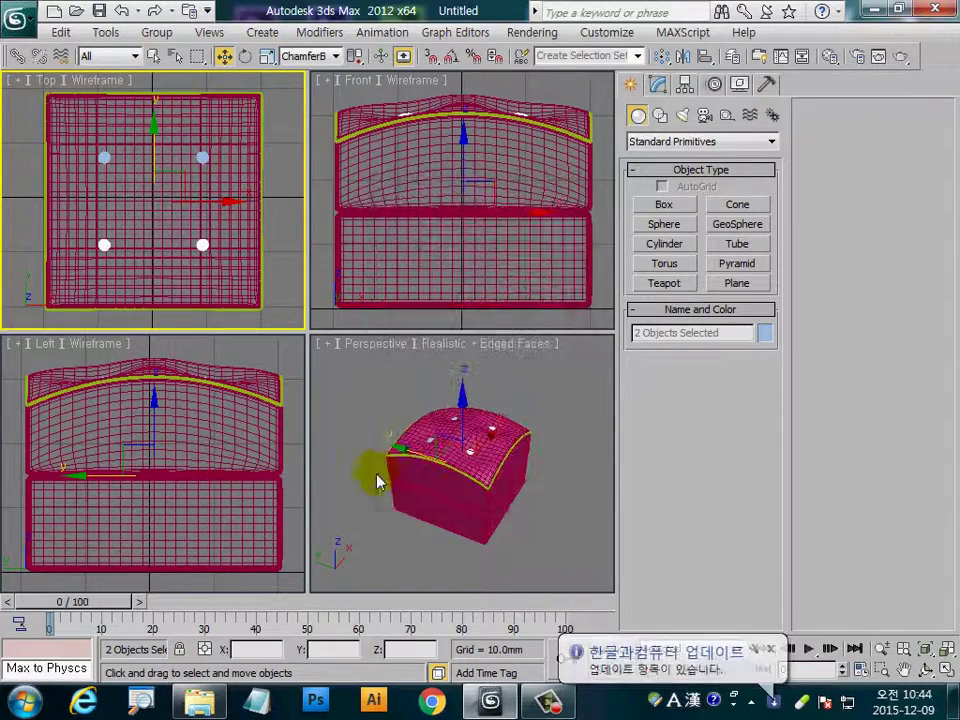
pyautogui.click(484, 578)
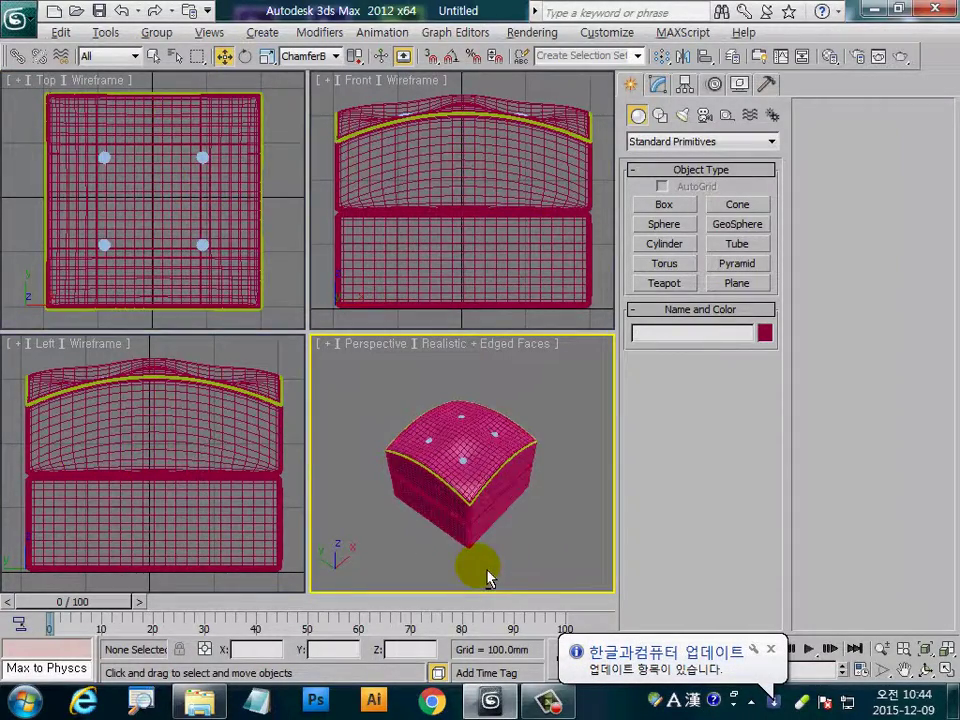
pyautogui.hotkey('alt', 'w')
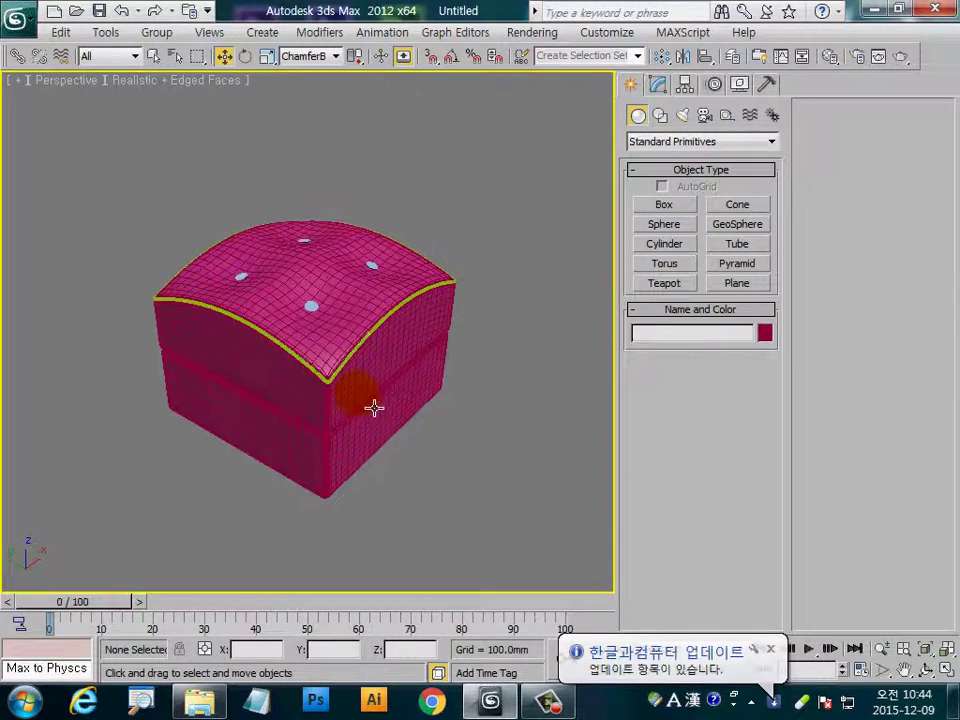